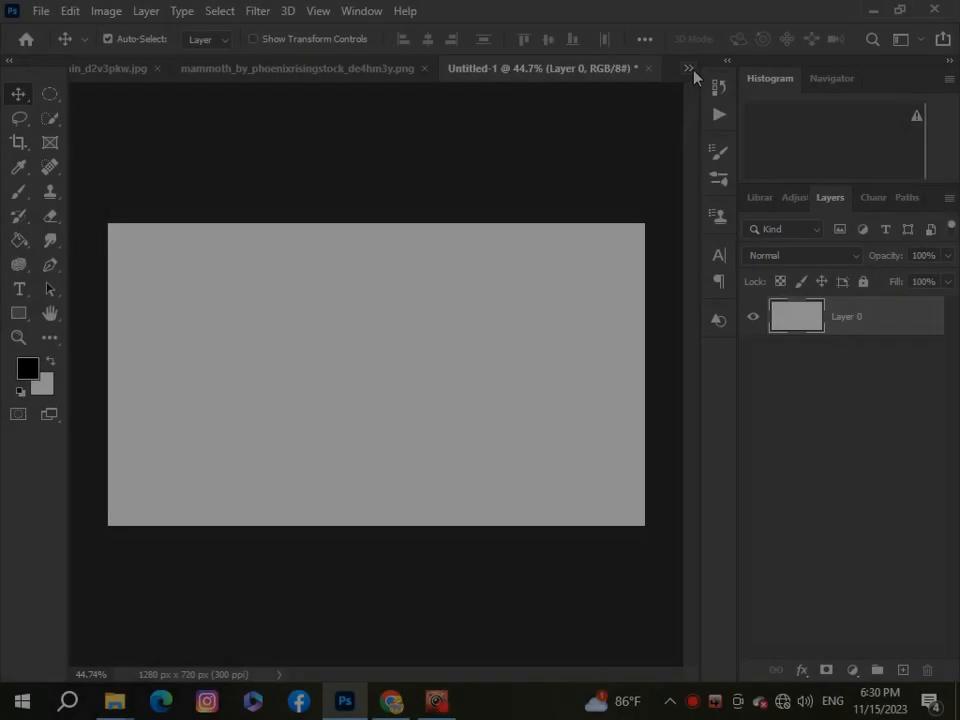
# - Copy the entire misty field photo from 189_by_masyon_d7pfm98.jpg and paste it as a new layer in Untitled-1
pyautogui.click(688, 68)
pyautogui.click(512, 78)
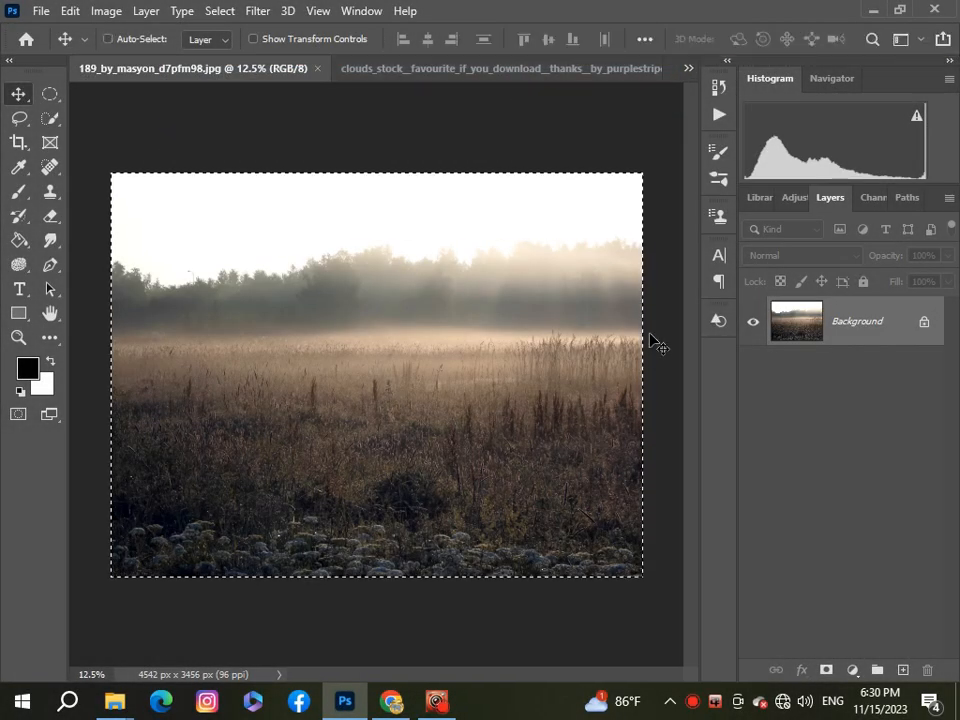
pyautogui.hotkey('ctrl', 'd')
pyautogui.hotkey('ctrl', 'a')
pyautogui.click(688, 68)
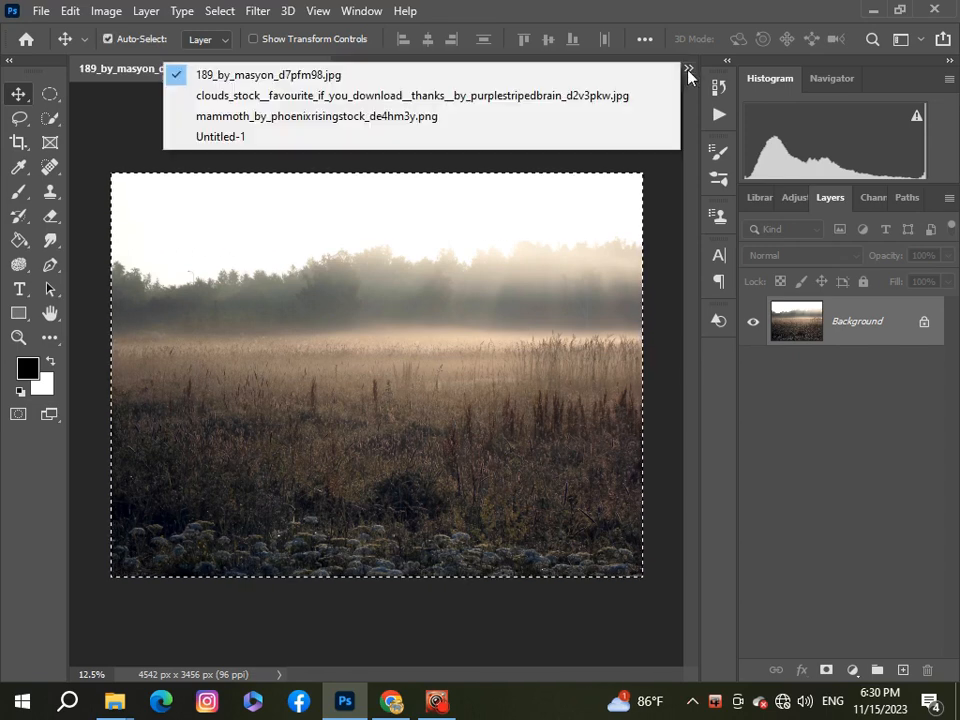
pyautogui.click(403, 143)
pyautogui.scroll(-5, 391, 305)
pyautogui.scroll(3, 391, 305)
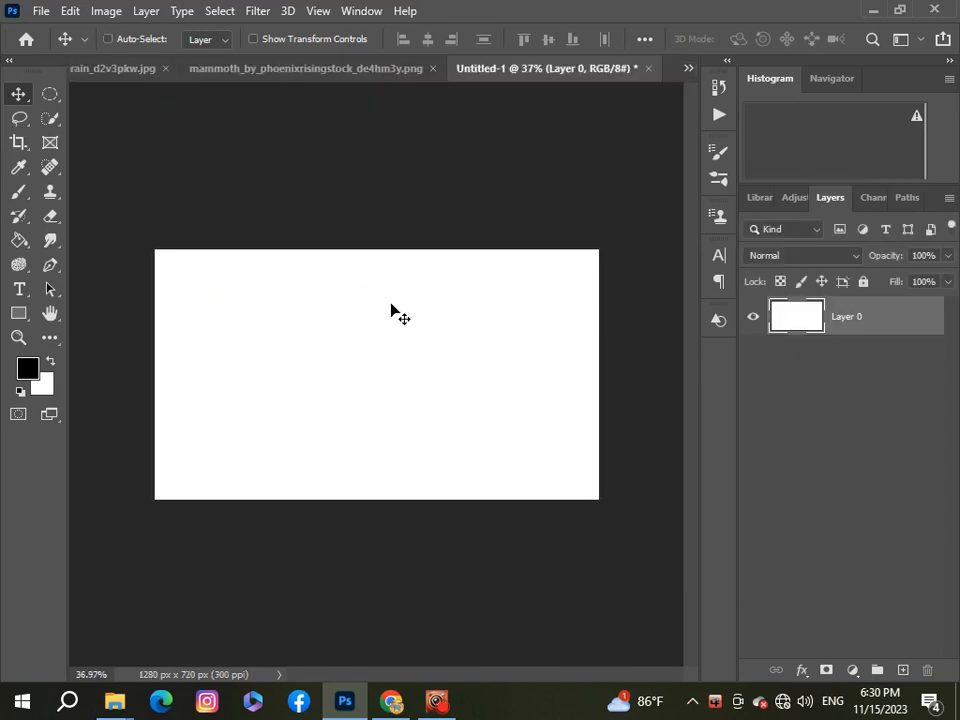
pyautogui.hotkey('ctrl', 'v')
# - Scale the pasted field layer down to about 32% with Free Transform and move it over the canvas
pyautogui.hotkey('ctrl', 't')
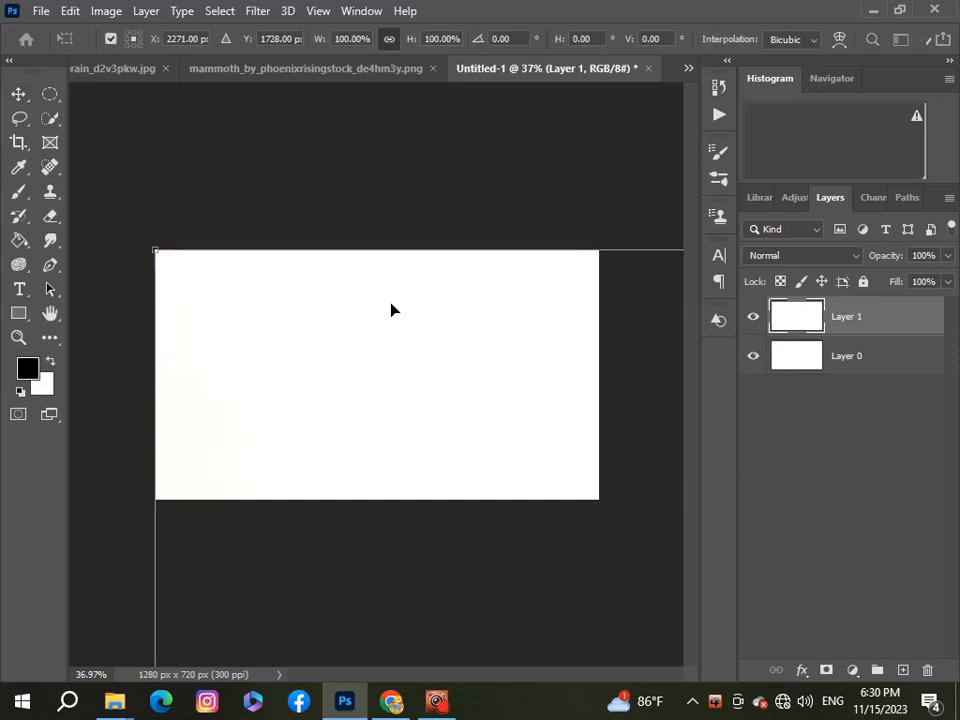
pyautogui.scroll(-4, 392, 302)
pyautogui.moveTo(604, 557); pyautogui.dragTo(455, 452)
pyautogui.scroll(3, 422, 388)
pyautogui.moveTo(420, 382); pyautogui.dragTo(408, 341)
pyautogui.moveTo(601, 535); pyautogui.dragTo(484, 534)
pyautogui.scroll(3, 505, 452)
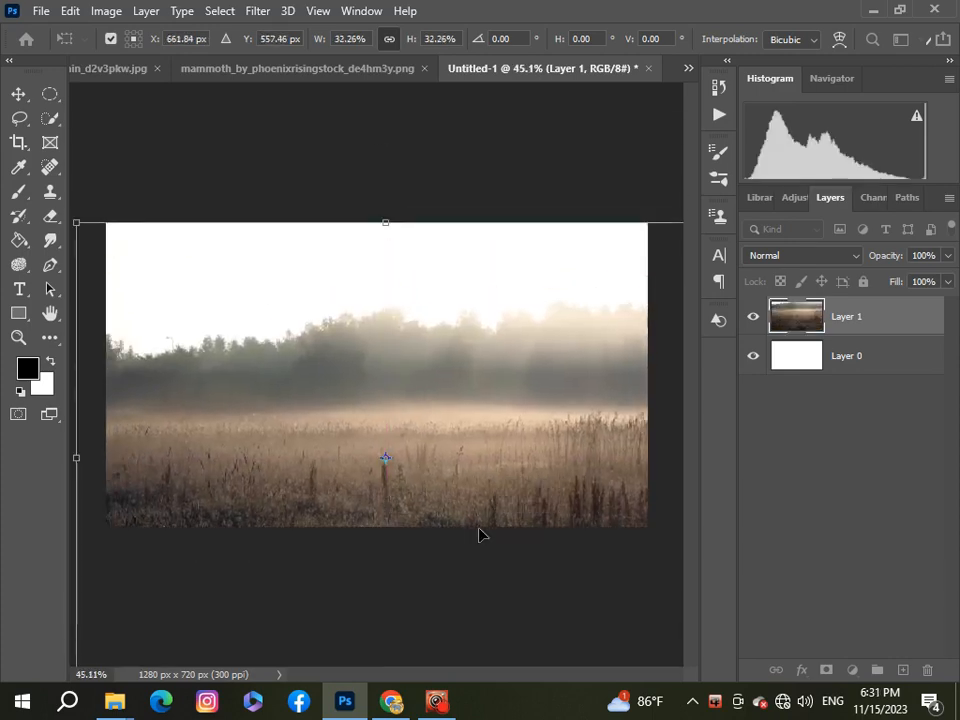
# - Enlarge the field photo to about 35% and centre it horizontally on the canvas
pyautogui.scroll(-2, 446, 417)
pyautogui.moveTo(405, 336); pyautogui.dragTo(401, 390)
pyautogui.moveTo(376, 349); pyautogui.dragTo(375, 328)
pyautogui.moveTo(401, 392); pyautogui.dragTo(407, 323)
pyautogui.scroll(3, 486, 452)
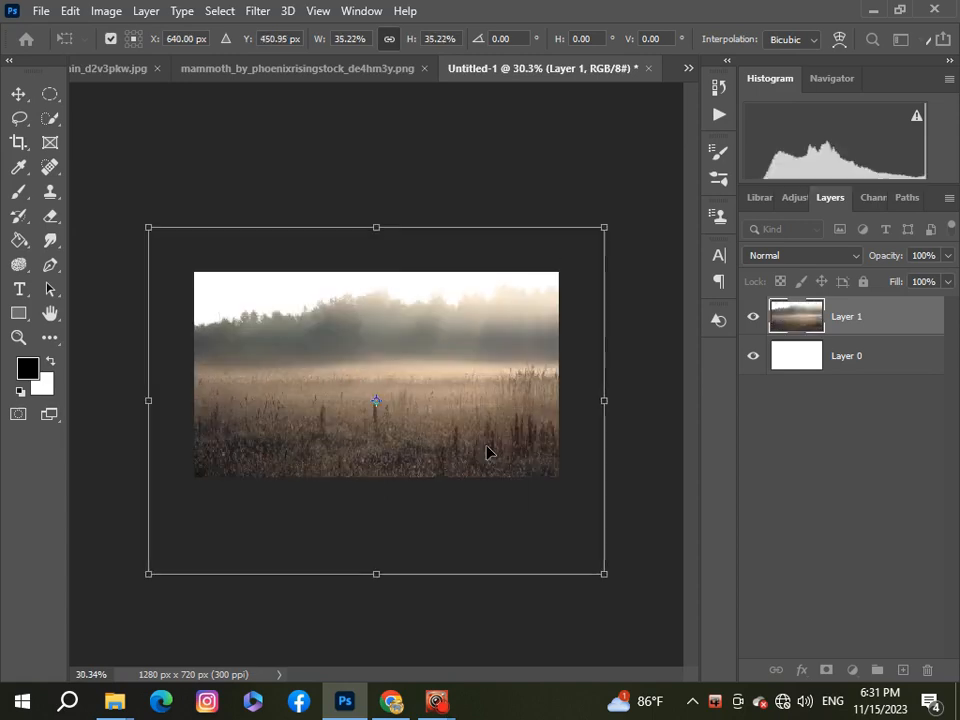
# - Shrink the field photo until it spans exactly the canvas width, centre it vertically and apply the transform
pyautogui.scroll(-3, 487, 452)
pyautogui.moveTo(583, 555); pyautogui.dragTo(449, 447)
pyautogui.moveTo(214, 286)
pyautogui.mouseDown()
pyautogui.moveTo(210, 302)
pyautogui.moveTo(218, 300)
pyautogui.mouseUp()
pyautogui.moveTo(216, 373); pyautogui.dragTo(211, 372)
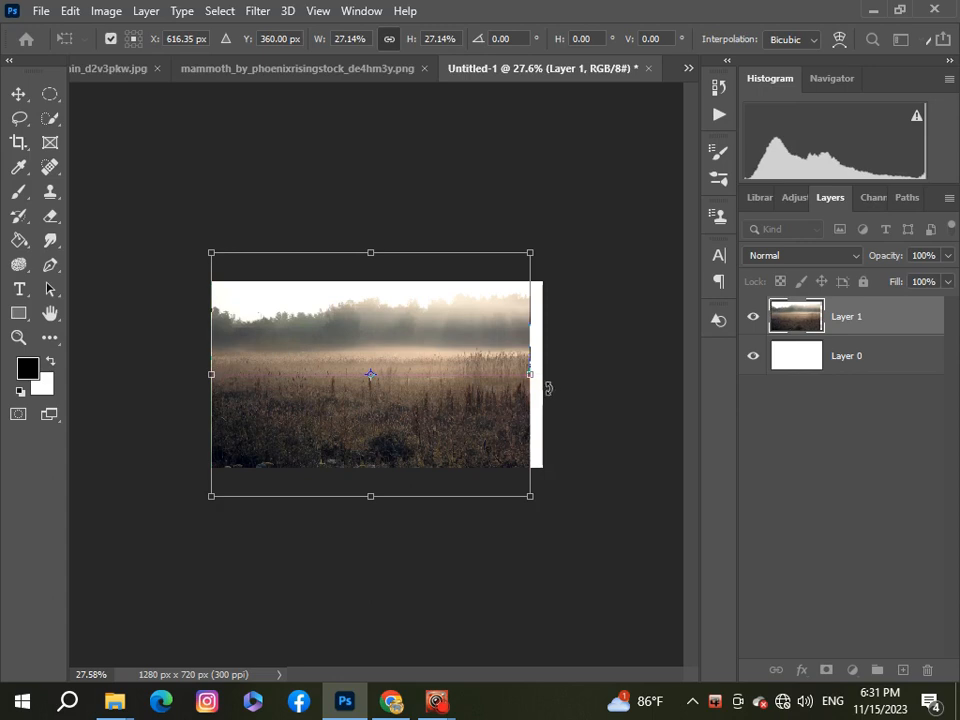
pyautogui.moveTo(530, 373); pyautogui.dragTo(539, 375)
pyautogui.click(795, 447)
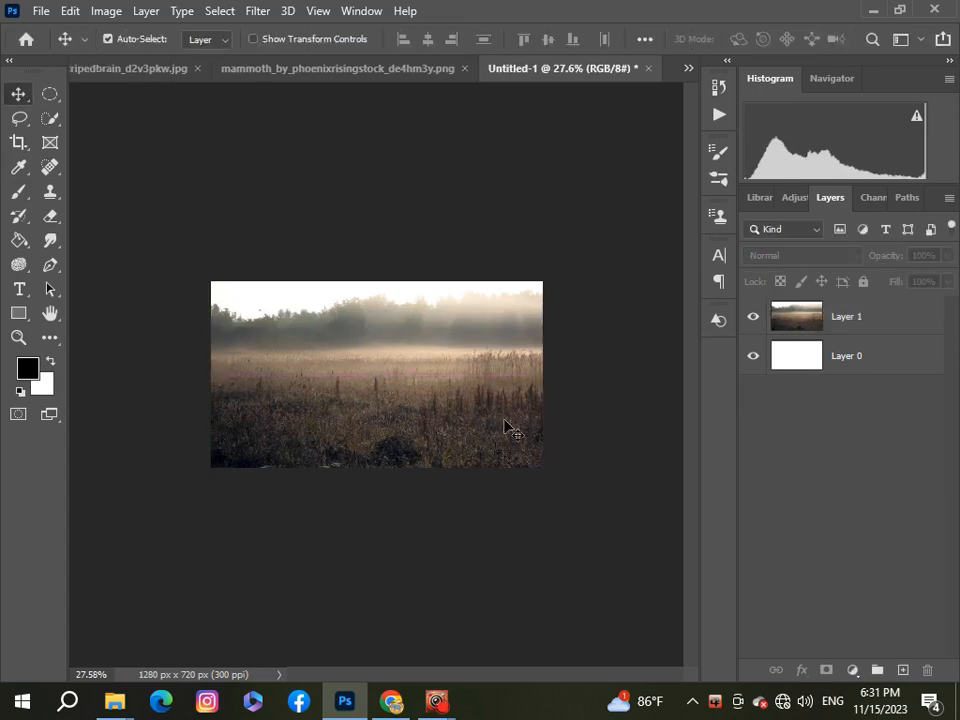
# - Squash Layer 1 vertically to about 74% so the whole field photo fits the canvas height, and apply the transform
pyautogui.click(850, 318)
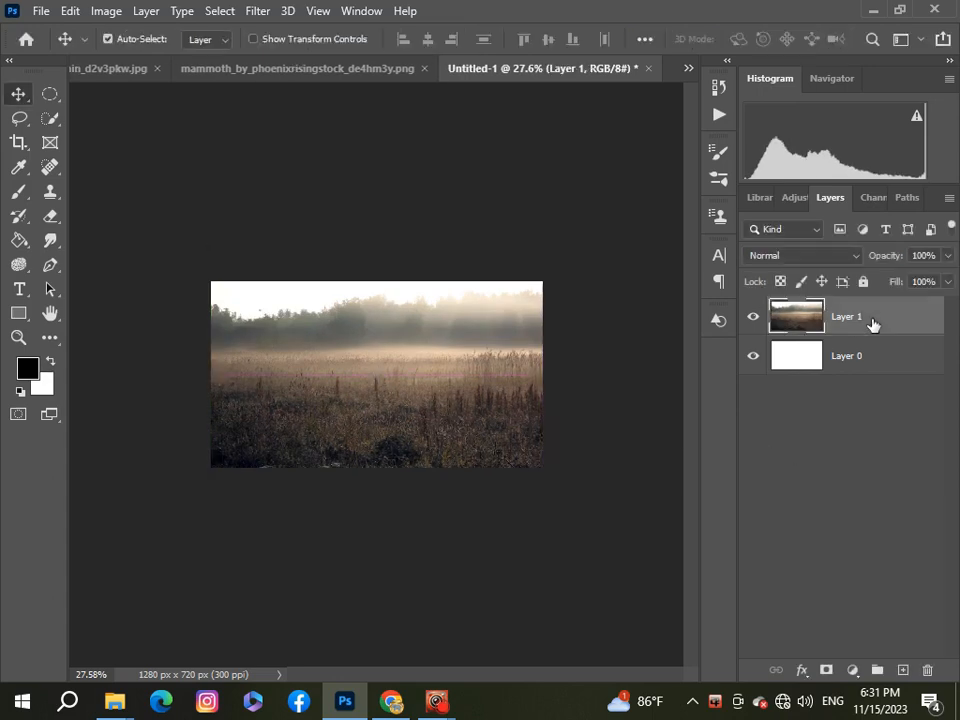
pyautogui.hotkey('ctrl', 't')
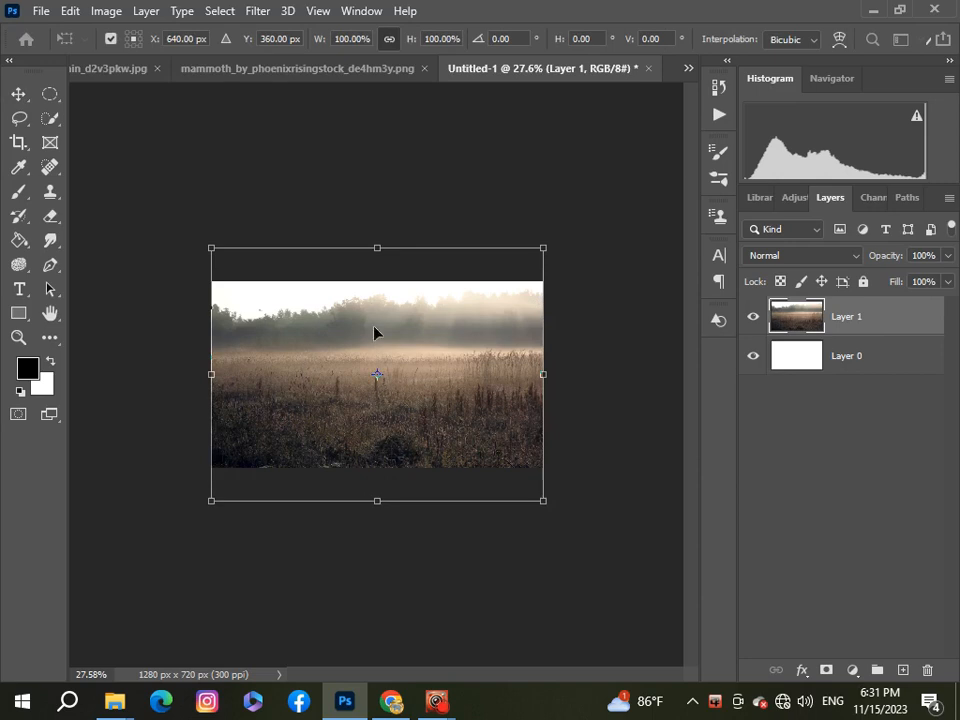
pyautogui.moveTo(379, 250); pyautogui.dragTo(379, 282)
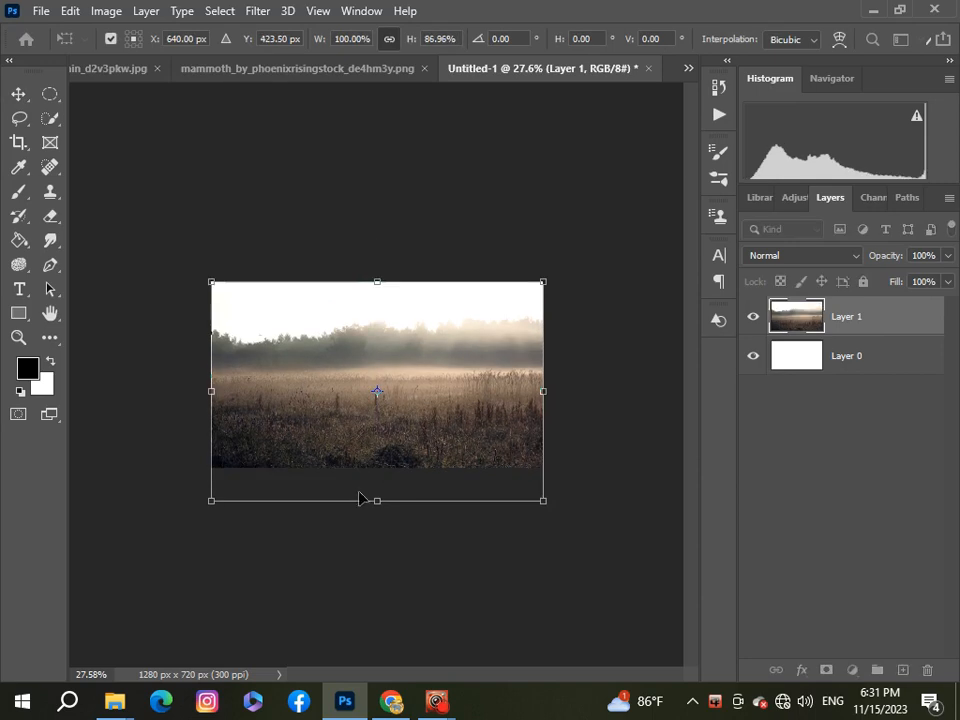
pyautogui.moveTo(377, 500); pyautogui.dragTo(379, 467)
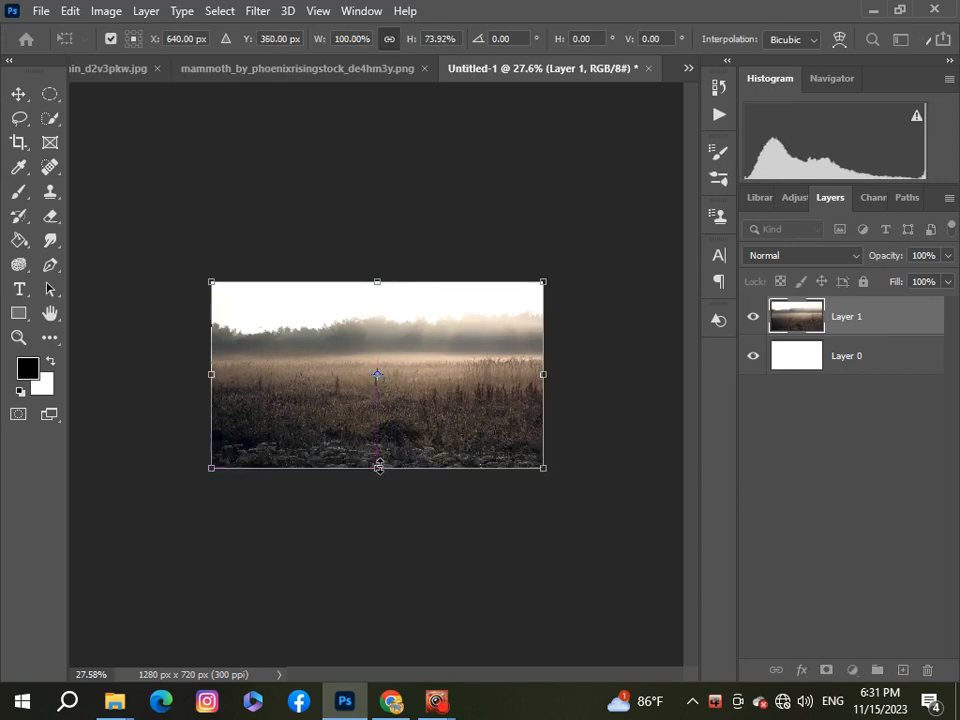
pyautogui.click(861, 477)
pyautogui.scroll(3, 400, 437)
pyautogui.scroll(-3, 400, 432)
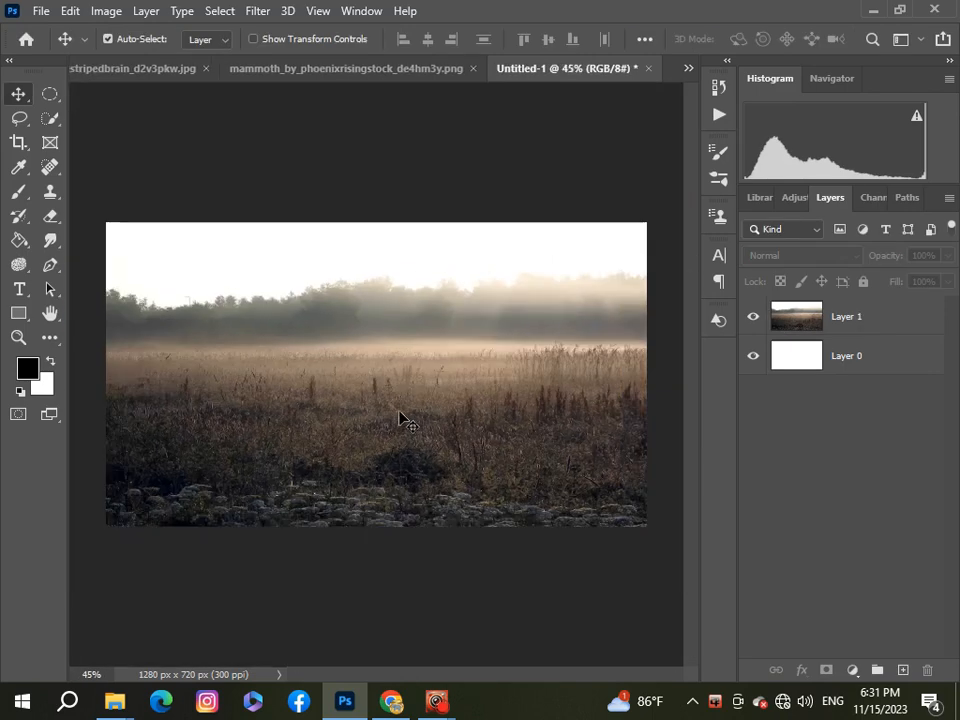
pyautogui.scroll(1, 387, 320)
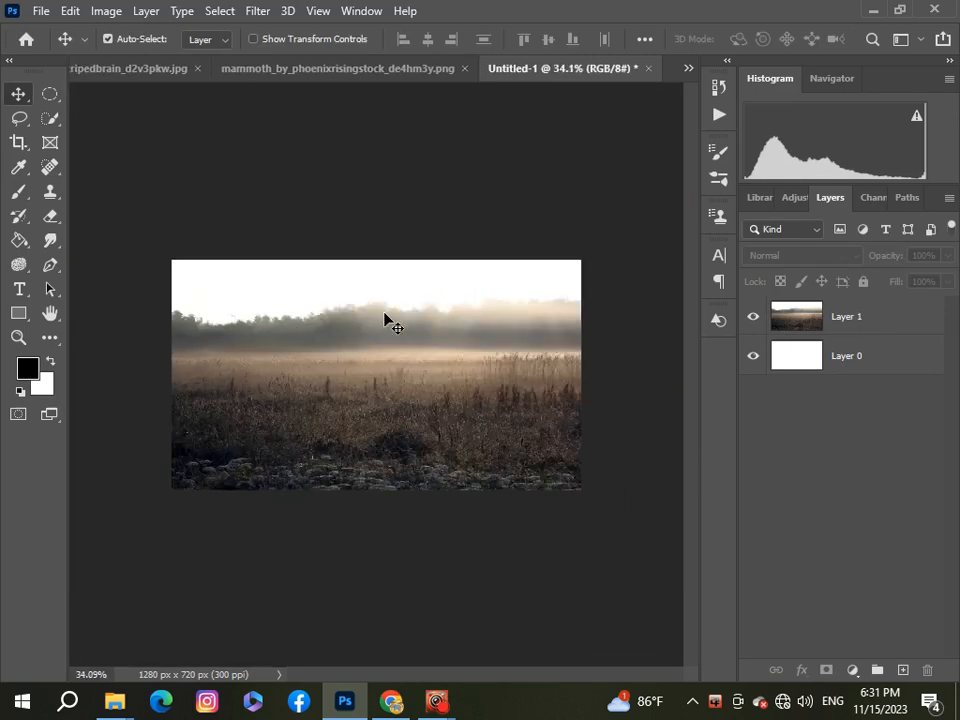
# - Copy the storm clouds image from the clouds_stock document and paste it as a new layer in Untitled-1
pyautogui.click(688, 68)
pyautogui.click(590, 96)
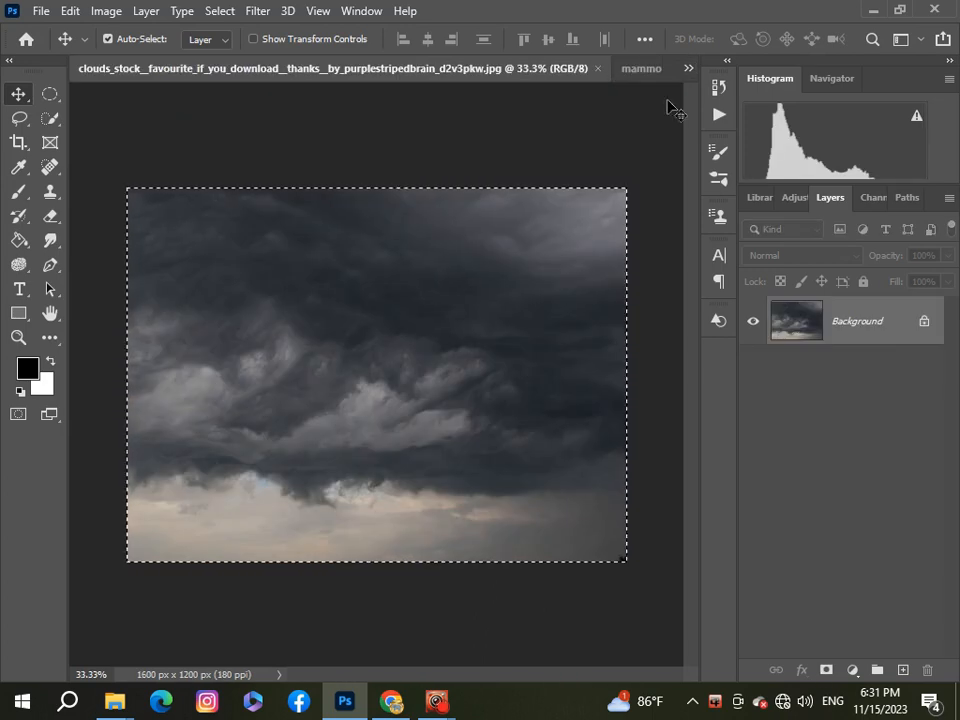
pyautogui.click(688, 68)
pyautogui.click(395, 138)
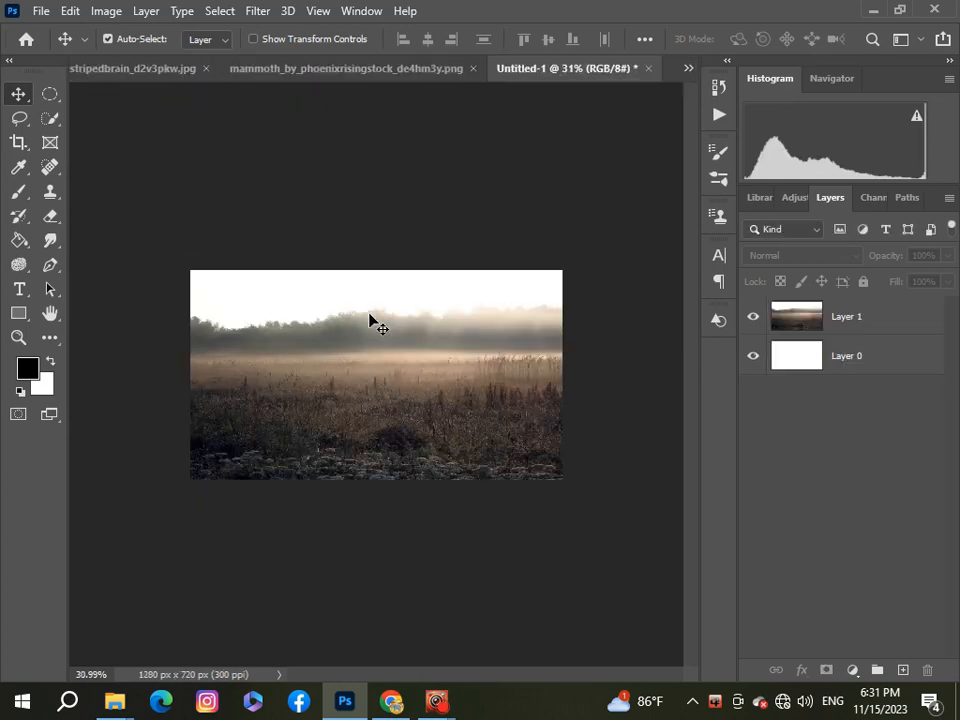
pyautogui.hotkey('ctrl', 'v')
# - Scale the clouds layer to about 58%, move it over the upper canvas, stretch it to the canvas width and apply
pyautogui.hotkey('ctrl', 't')
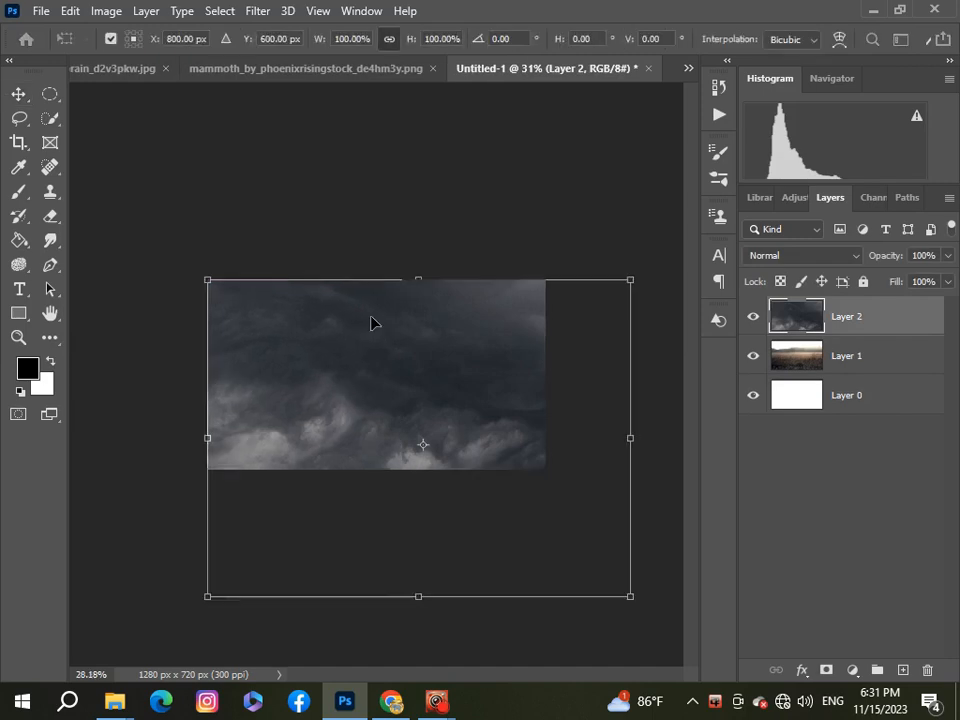
pyautogui.hotkey('ctrl', '-')
pyautogui.moveTo(520, 500); pyautogui.dragTo(445, 446)
pyautogui.hotkey('ctrl', '+')
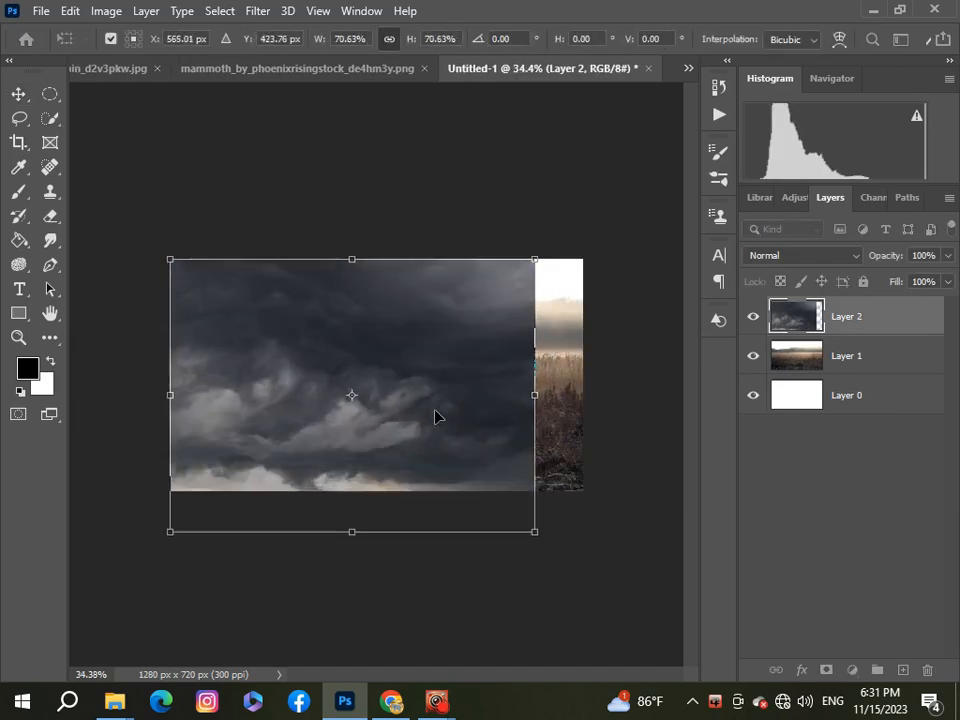
pyautogui.moveTo(345, 520); pyautogui.dragTo(341, 384)
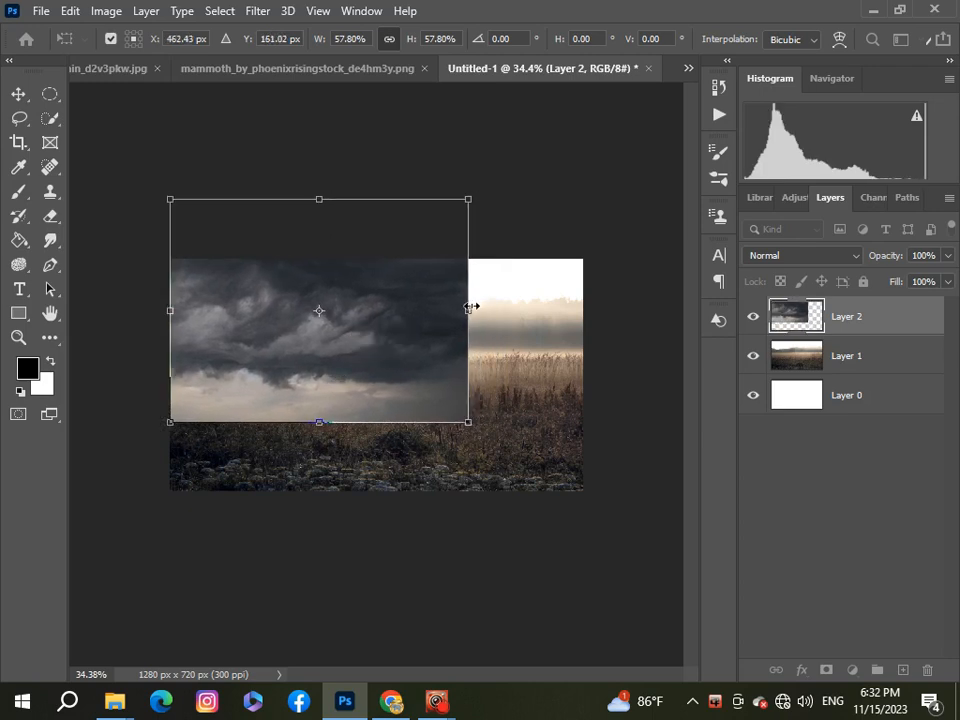
pyautogui.moveTo(471, 307); pyautogui.dragTo(580, 342)
pyautogui.click(813, 501)
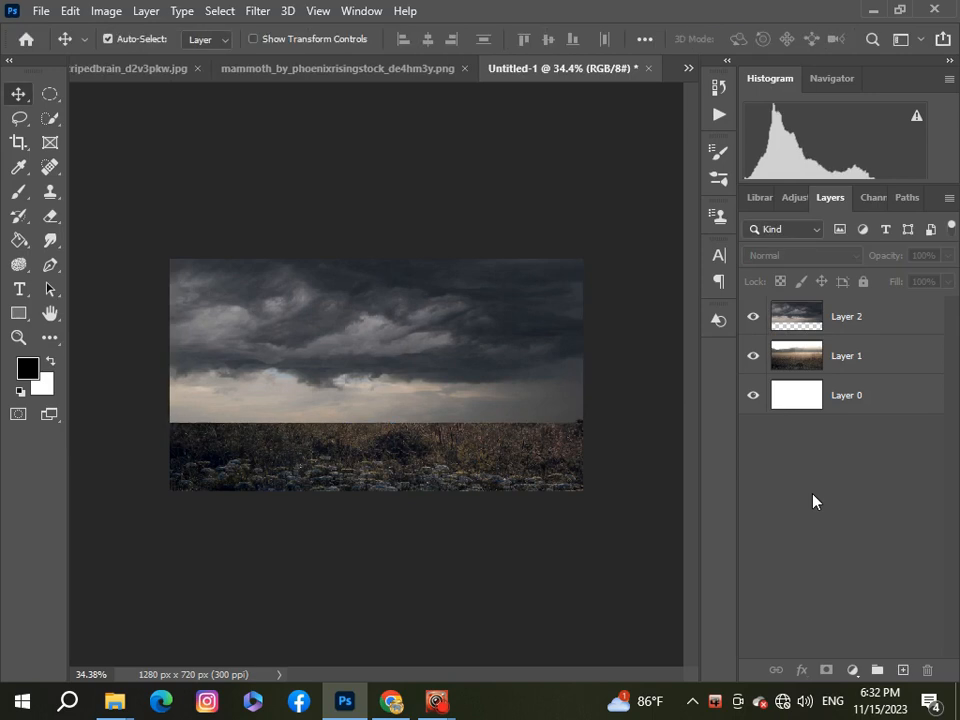
# - Add a layer mask to the clouds layer, Layer 2
pyautogui.scroll(-4, 289, 416)
pyautogui.scroll(3, 289, 416)
pyautogui.click(866, 326)
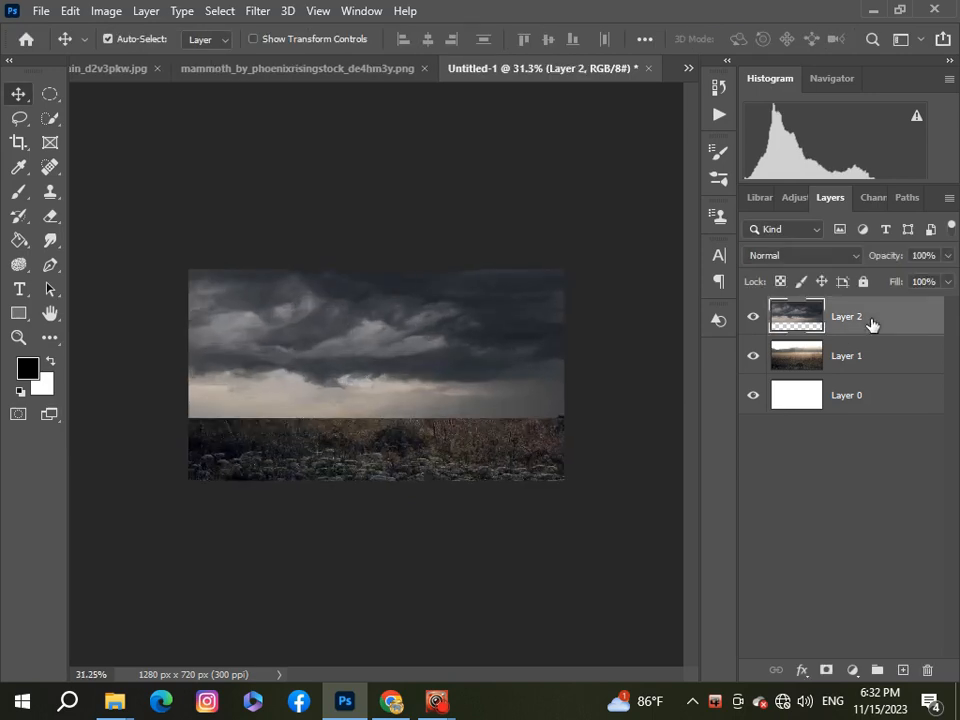
pyautogui.click(826, 668)
# - Paint the lower part of the clouds mask black with a soft 400 px brush to blend the sky into the field
pyautogui.click(18, 191)
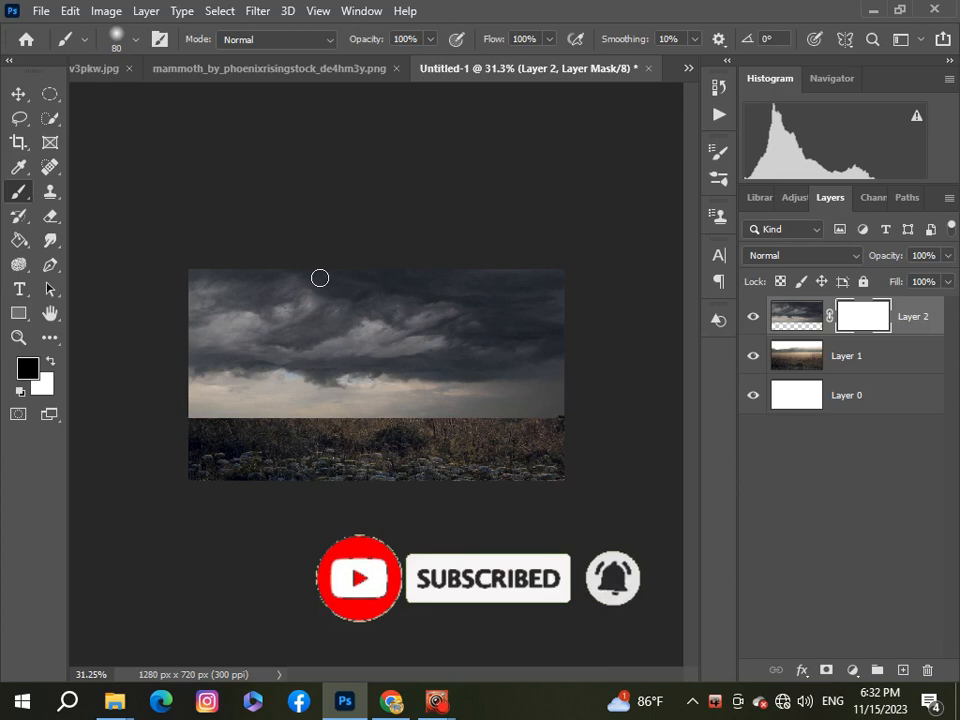
pyautogui.press(']')
pyautogui.press(']')
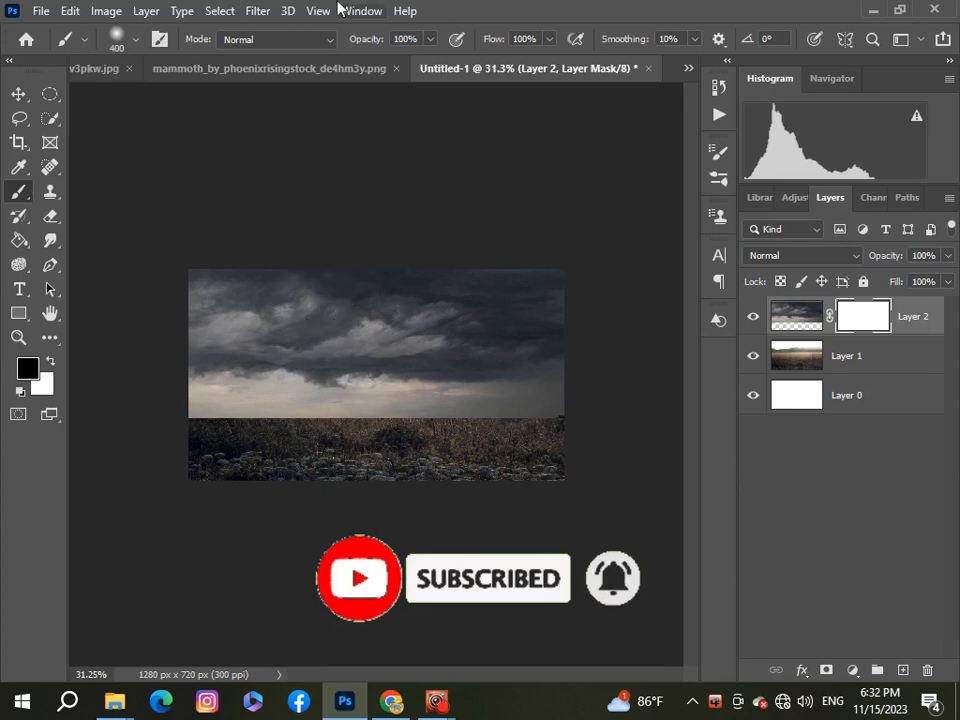
pyautogui.scroll(2, 182, 456)
pyautogui.moveTo(180, 467)
pyautogui.mouseDown()
pyautogui.moveTo(208, 481)
pyautogui.moveTo(120, 477)
pyautogui.moveTo(466, 489)
pyautogui.moveTo(348, 489)
pyautogui.moveTo(632, 486)
pyautogui.moveTo(199, 484)
pyautogui.moveTo(233, 485)
pyautogui.moveTo(215, 477)
pyautogui.moveTo(340, 451)
pyautogui.moveTo(237, 451)
pyautogui.moveTo(292, 445)
pyautogui.moveTo(482, 465)
pyautogui.moveTo(390, 463)
pyautogui.moveTo(443, 466)
pyautogui.moveTo(492, 448)
pyautogui.moveTo(511, 458)
pyautogui.moveTo(150, 473)
pyautogui.moveTo(191, 456)
pyautogui.moveTo(137, 442)
pyautogui.moveTo(203, 475)
pyautogui.moveTo(292, 484)
pyautogui.mouseUp()
pyautogui.scroll(-3, 292, 484)
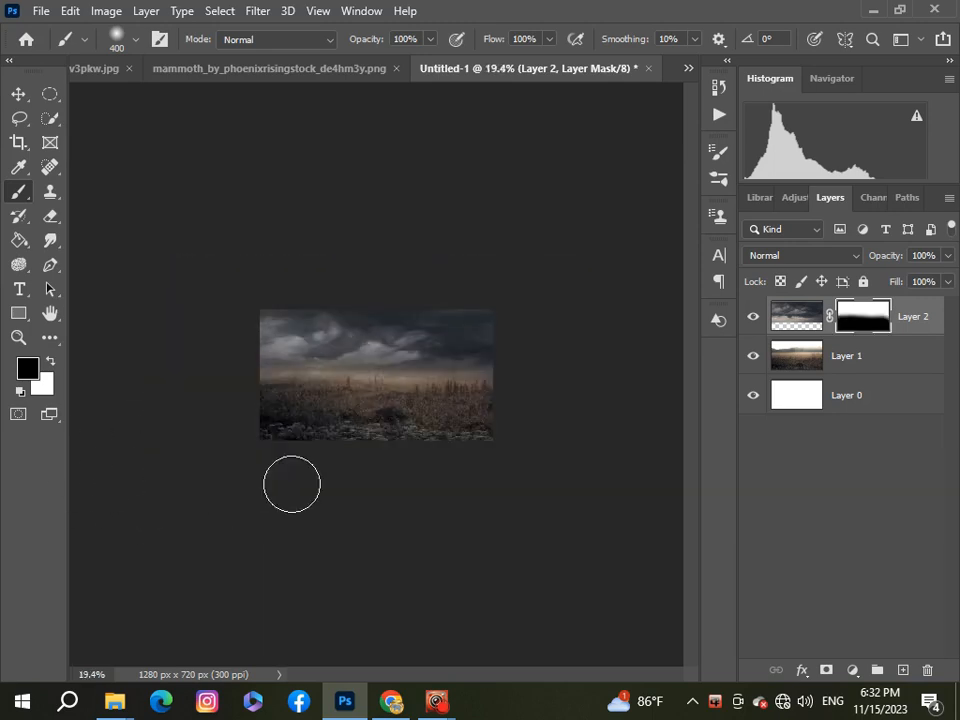
pyautogui.scroll(3, 292, 484)
pyautogui.scroll(-2, 291, 485)
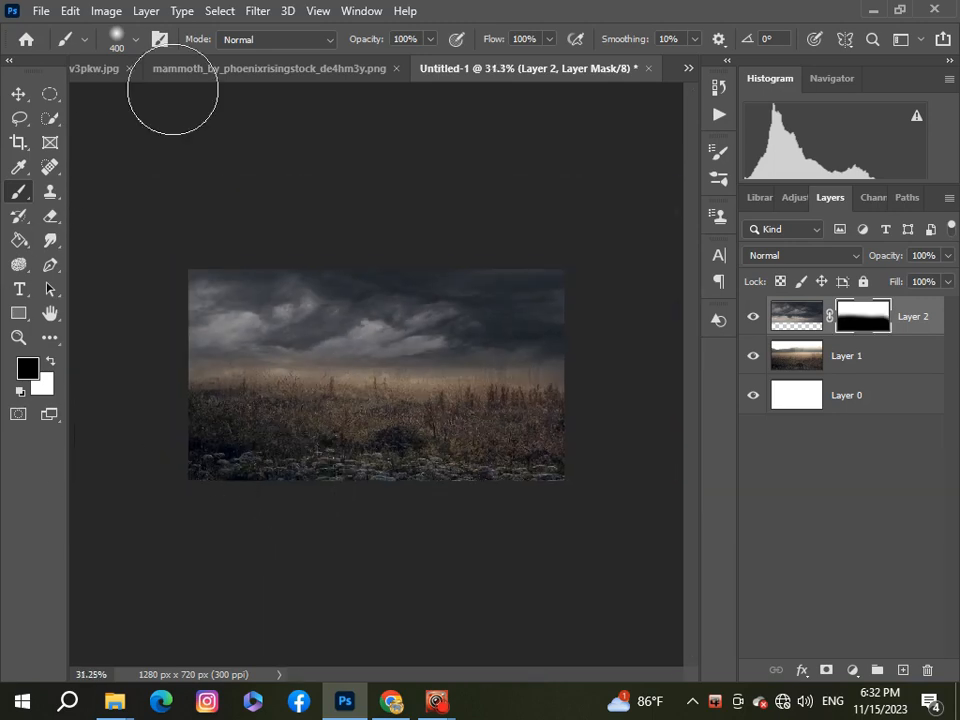
# - Paint lightly on the clouds mask with the black brush at 19% opacity
pyautogui.click(430, 40)
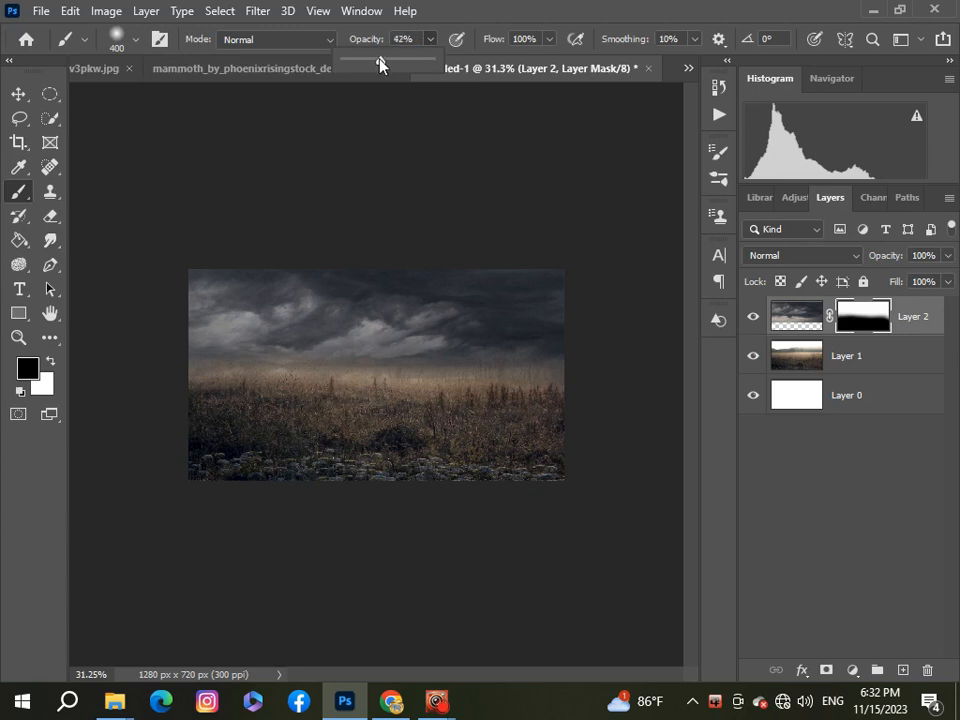
pyautogui.moveTo(319, 285); pyautogui.dragTo(402, 281)
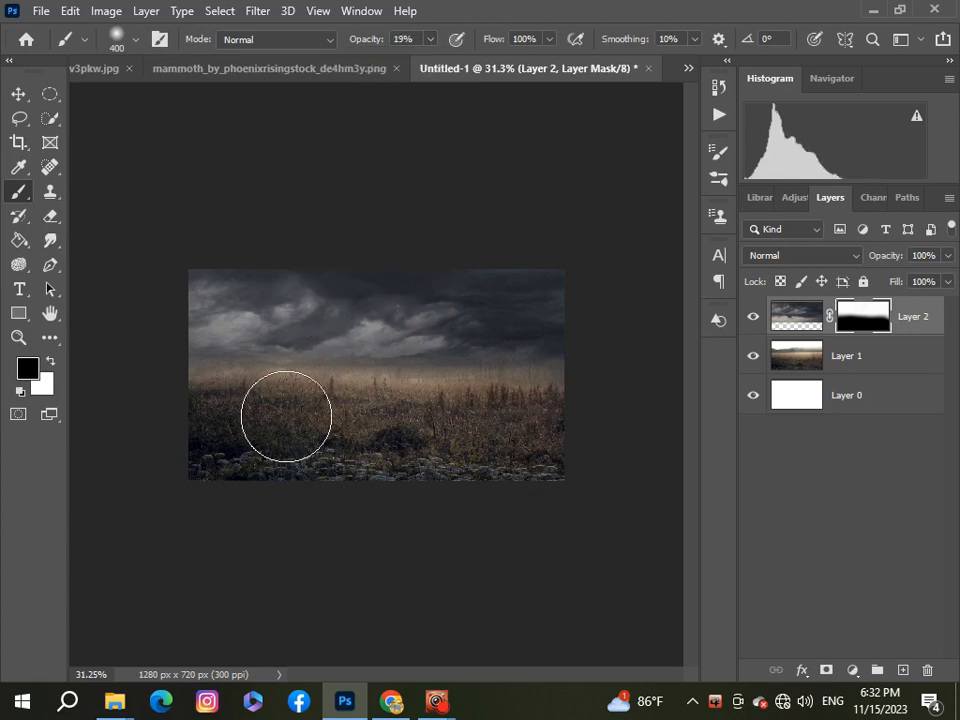
pyautogui.scroll(-1, 284, 418)
# - Brush white at 6% opacity along the horizon on the clouds mask to soften the transition
pyautogui.scroll(2, 284, 418)
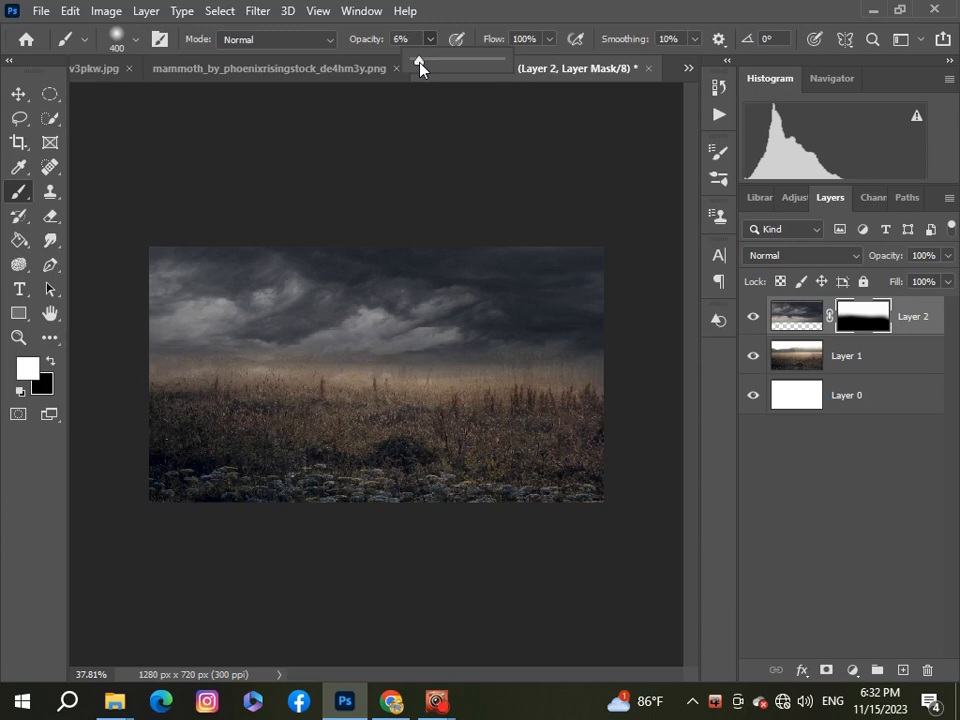
pyautogui.moveTo(189, 379); pyautogui.dragTo(456, 369)
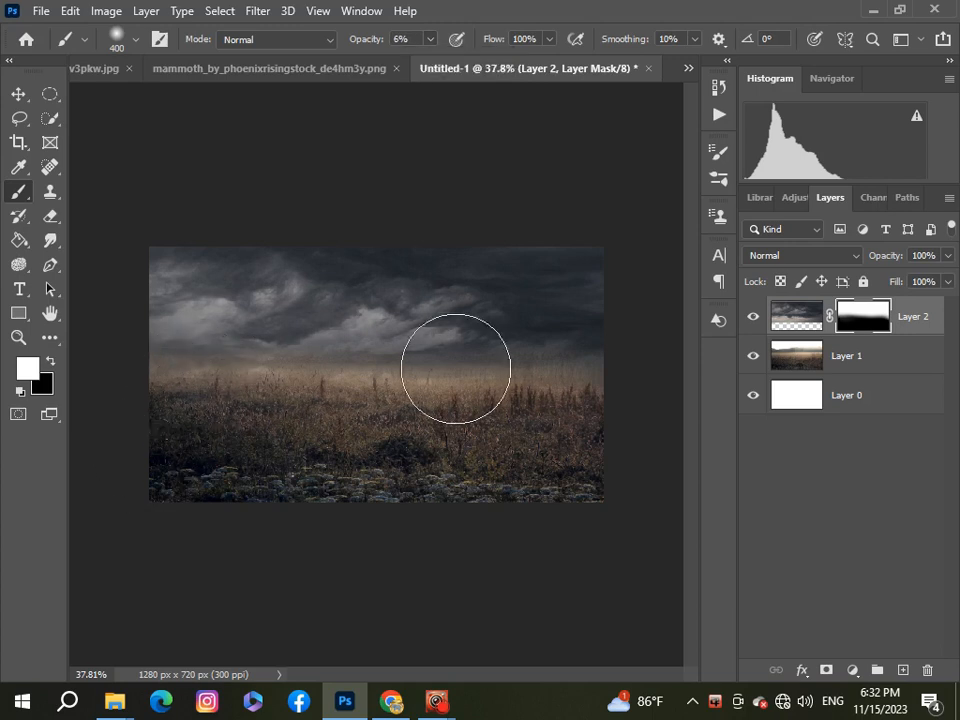
pyautogui.keyDown('alt'); pyautogui.scroll(-3, 289, 448); pyautogui.keyUp('alt')
pyautogui.keyDown('alt'); pyautogui.scroll(1, 290, 448); pyautogui.keyUp('alt')
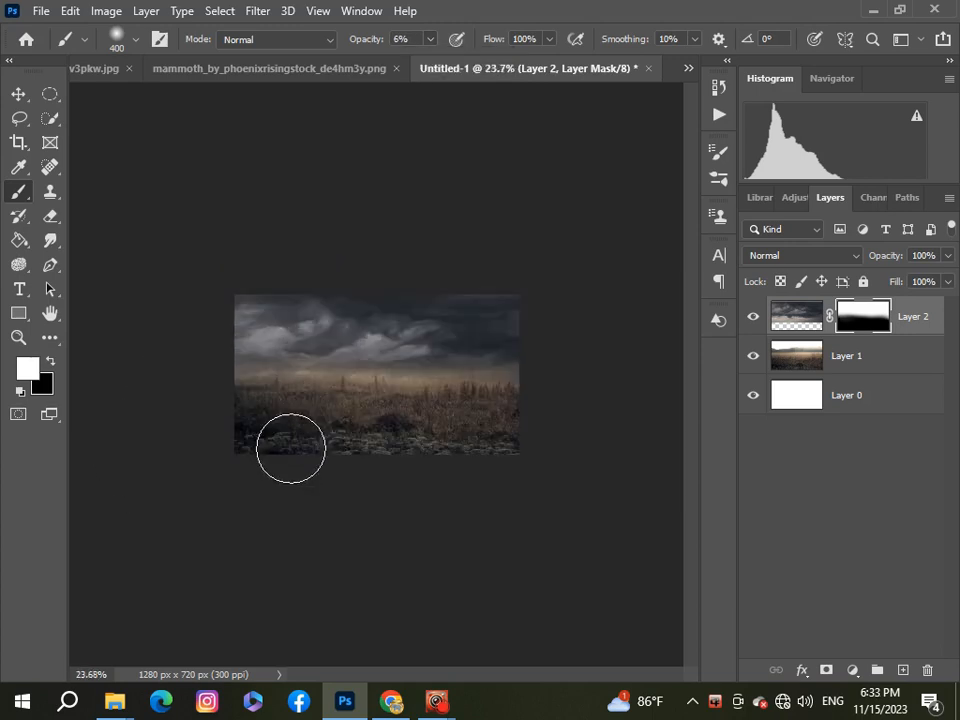
# - Group the clouds and field layers, Layer 2 and Layer 1, together
pyautogui.click(18, 94)
pyautogui.scroll(3, 392, 343)
pyautogui.scroll(-2, 392, 343)
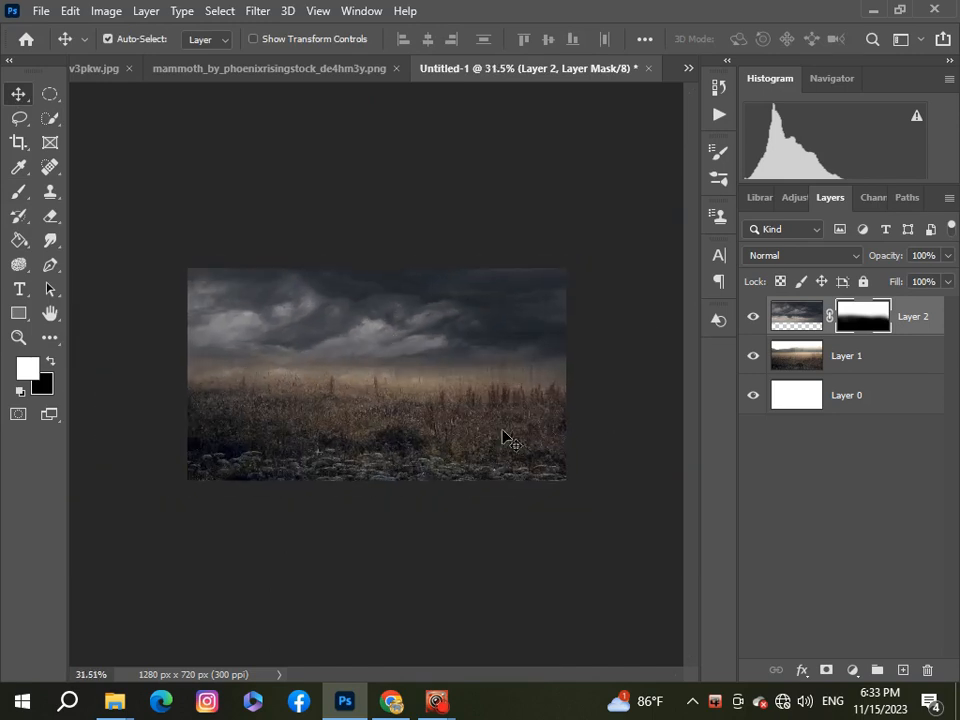
pyautogui.click(916, 367)
pyautogui.hotkey('ctrl', 'g')
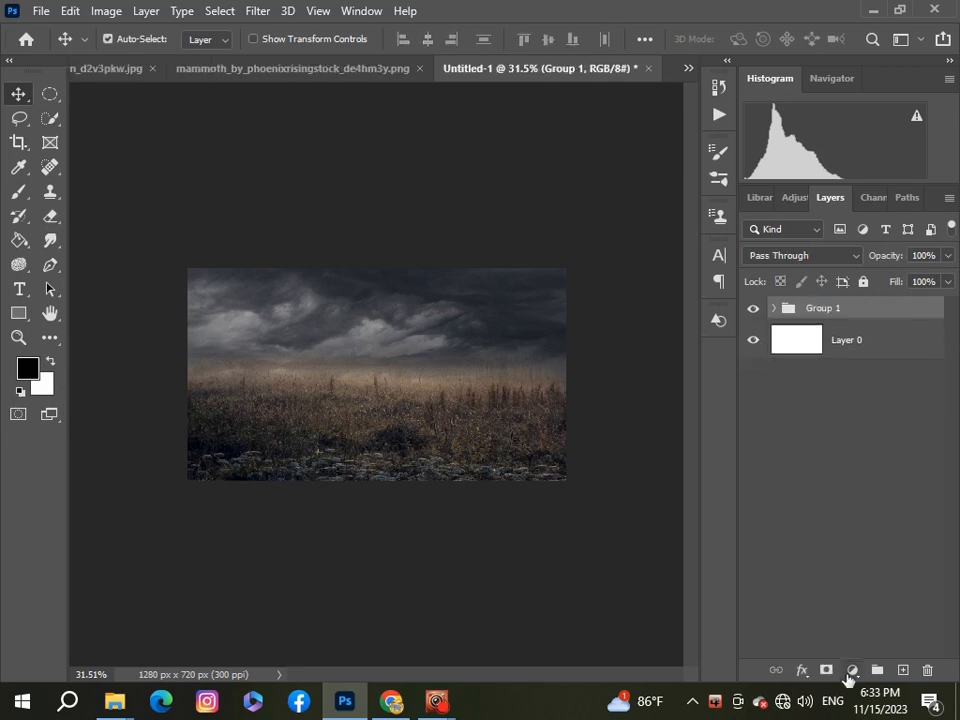
# - Add a Levels adjustment clipped to Group 1 and lower its white output level to 174
pyautogui.click(850, 676)
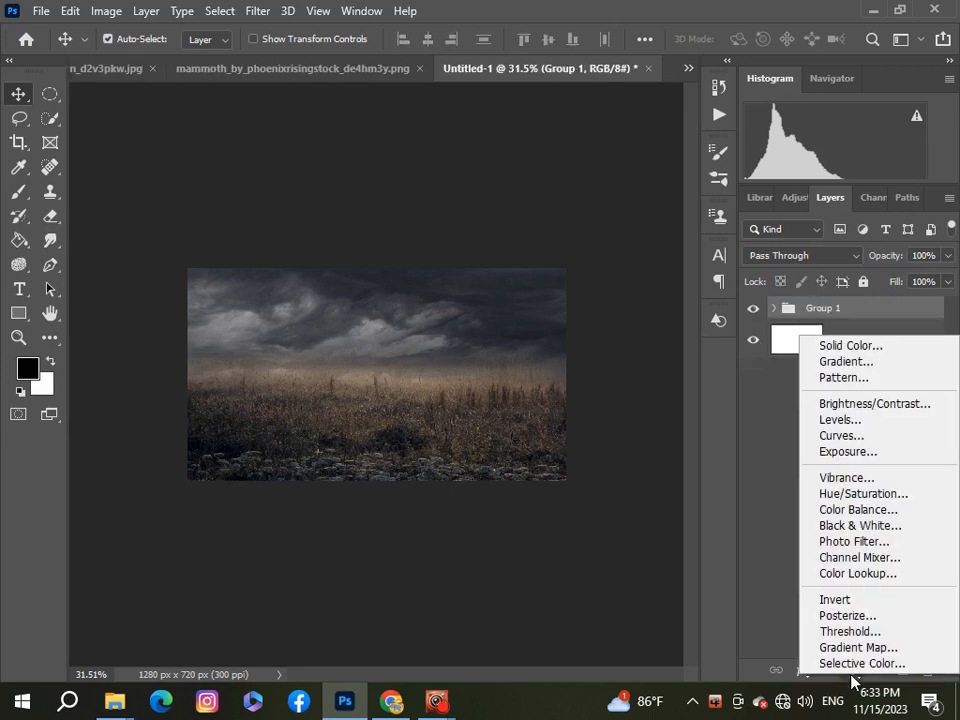
pyautogui.click(841, 424)
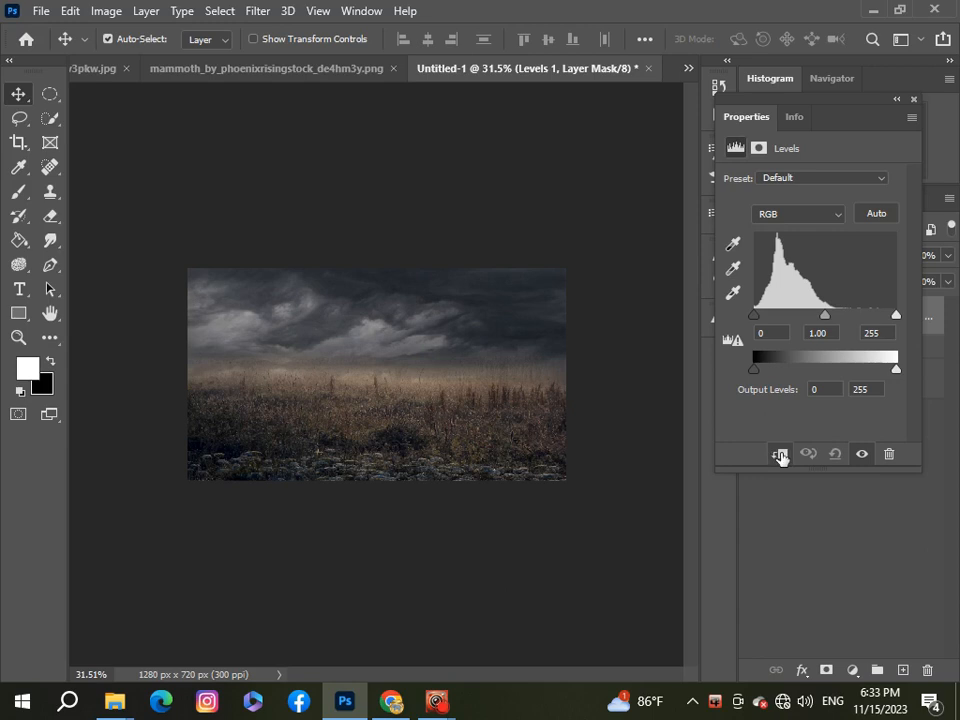
pyautogui.moveTo(894, 371); pyautogui.dragTo(879, 371)
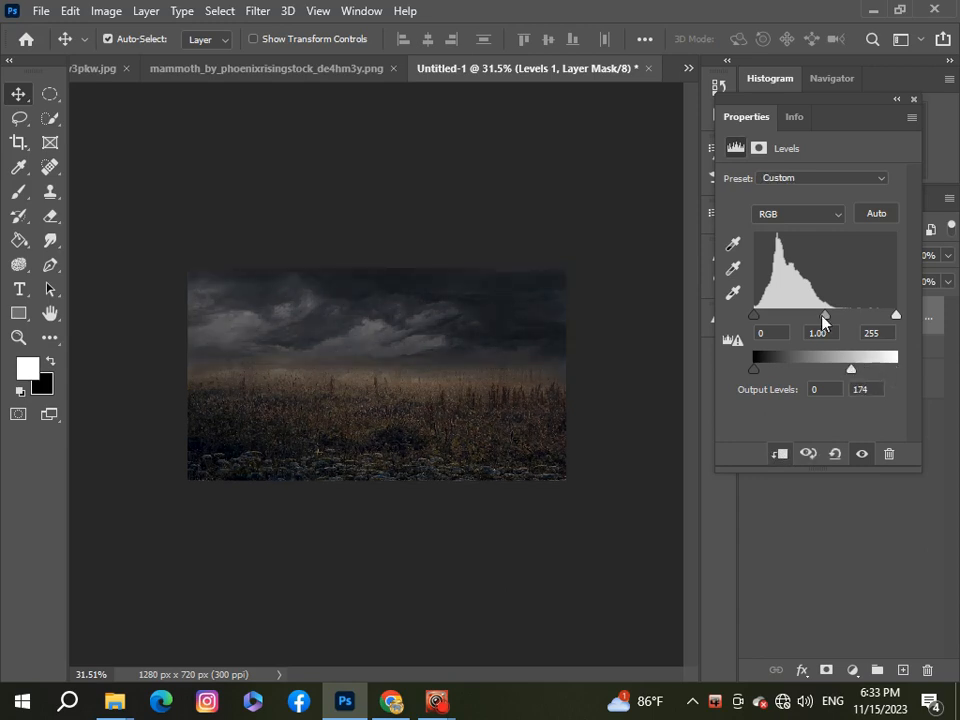
# - Darken the midtones of the Levels adjustment on Group 1 to 0.89
pyautogui.moveTo(828, 320); pyautogui.dragTo(835, 321)
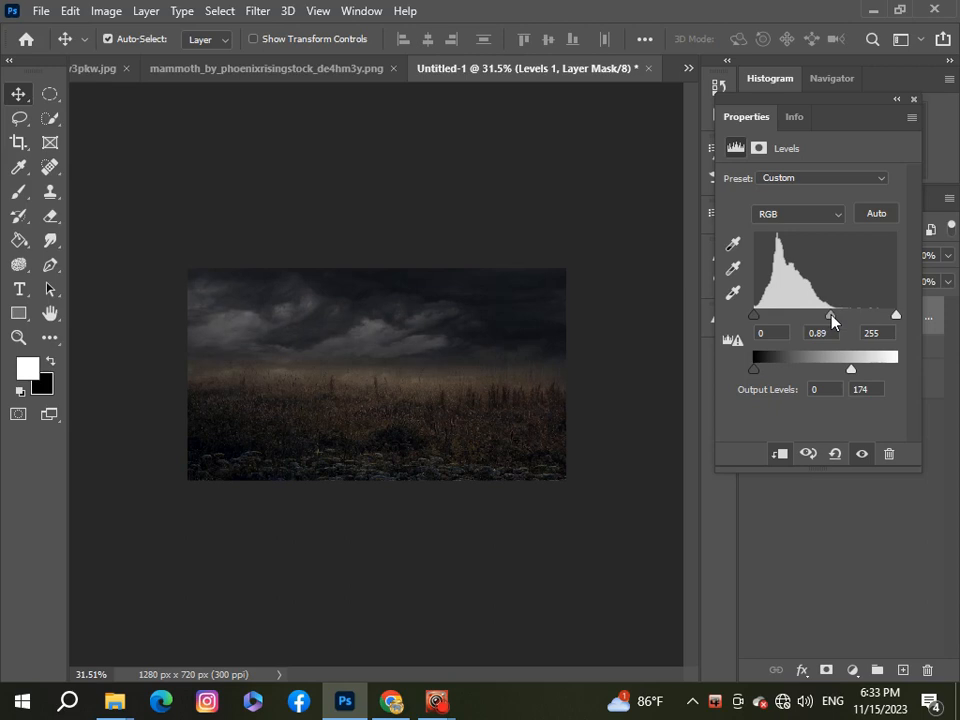
pyautogui.click(913, 100)
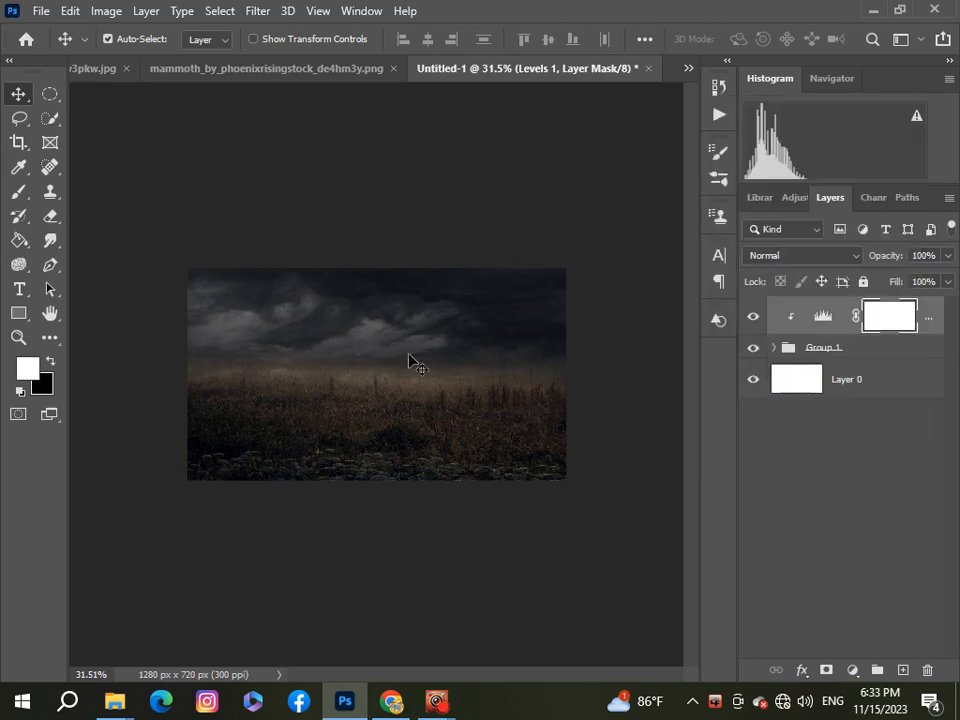
pyautogui.scroll(-1, 407, 394)
pyautogui.scroll(3, 407, 396)
pyautogui.scroll(-3, 407, 394)
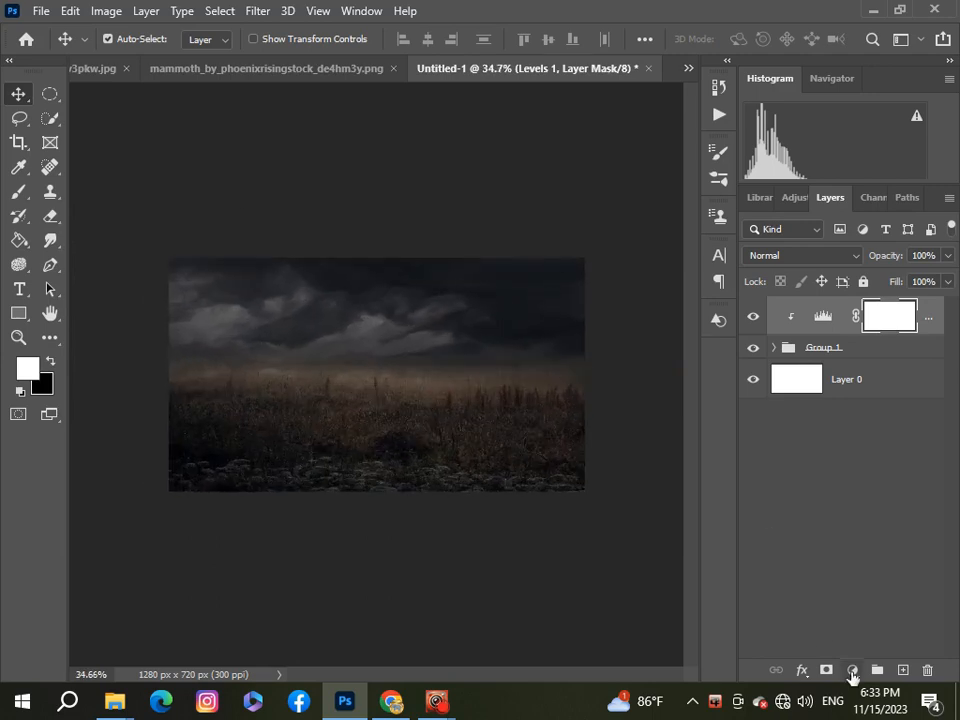
# - Add a Hue/Saturation adjustment clipped to Group 1 with hue -14, saturation +7 and lightness -5
pyautogui.click(852, 671)
pyautogui.click(866, 492)
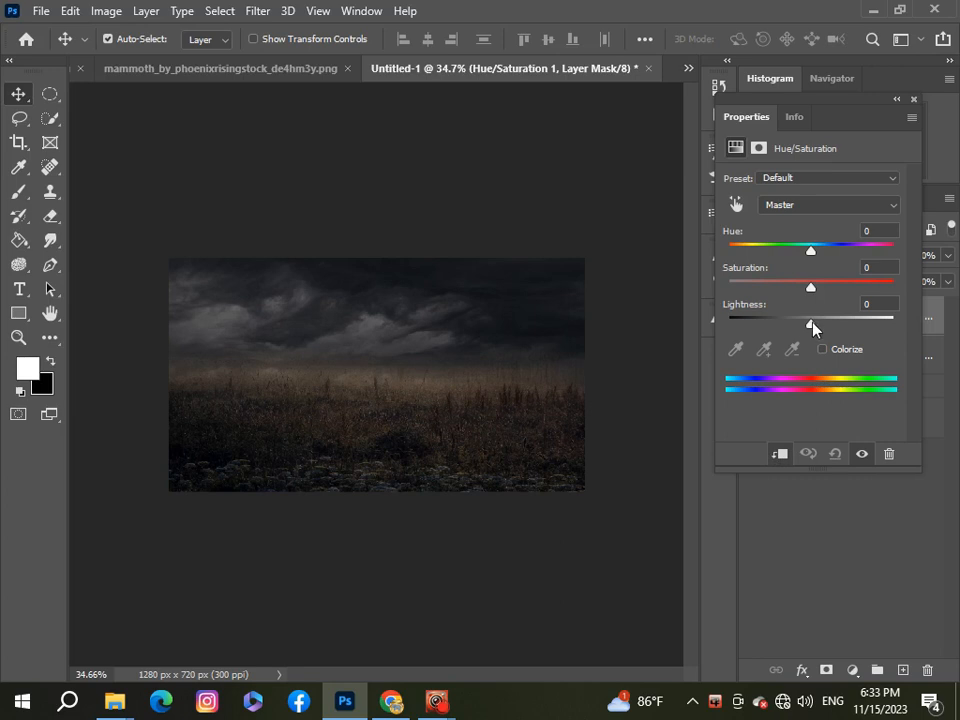
pyautogui.moveTo(812, 328); pyautogui.dragTo(806, 257)
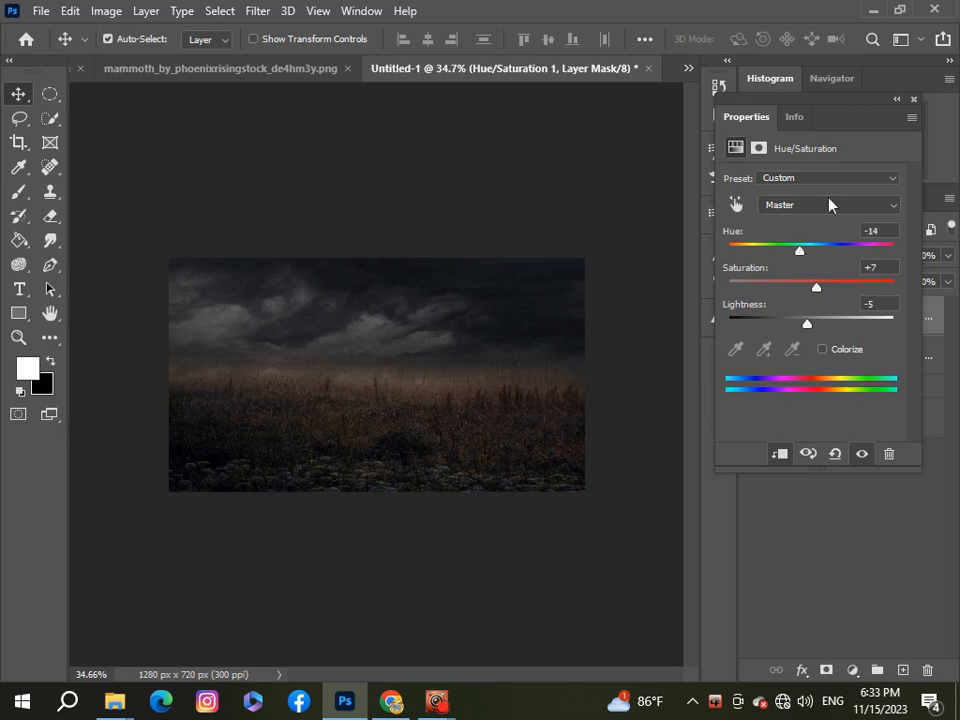
pyautogui.click(914, 99)
pyautogui.scroll(-3, 418, 360)
pyautogui.scroll(5, 407, 388)
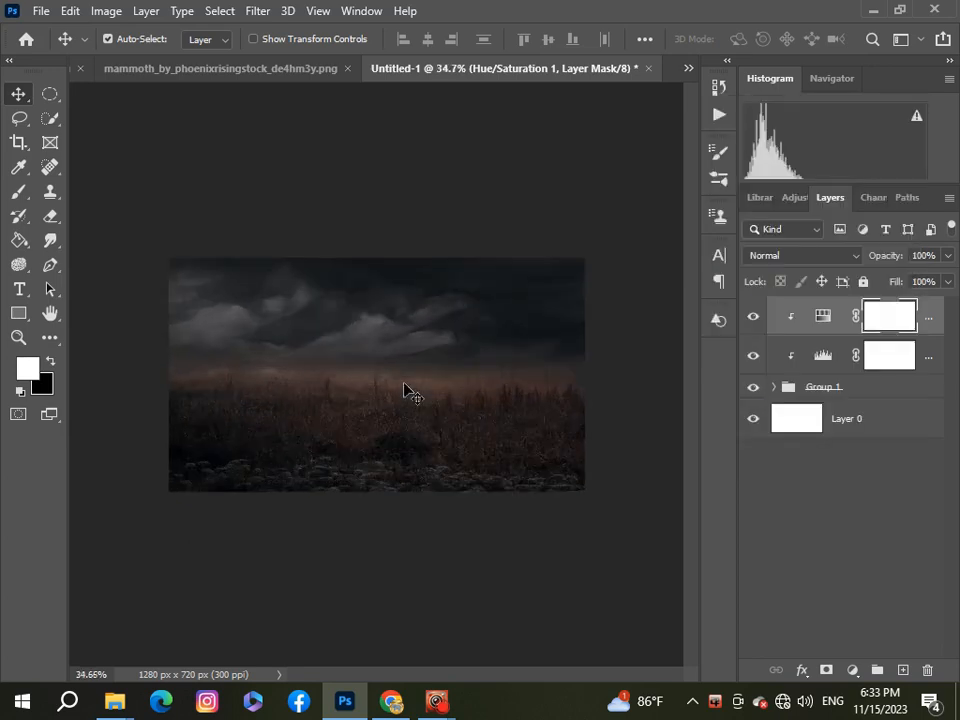
pyautogui.scroll(1, 407, 391)
pyautogui.scroll(-4, 407, 391)
pyautogui.scroll(1, 407, 391)
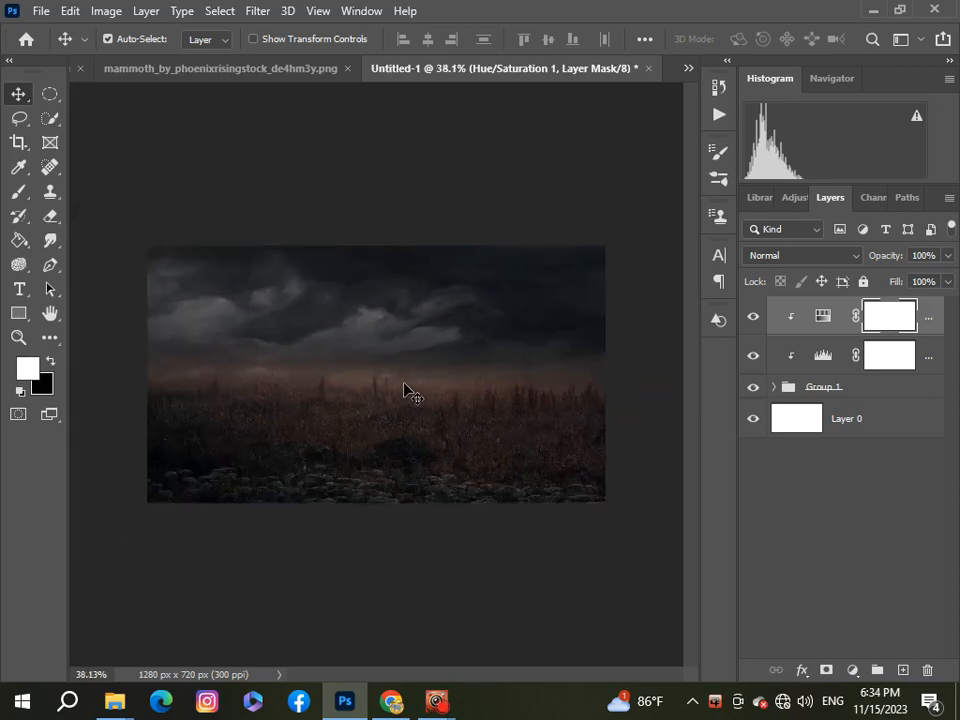
# - Bring the mammoth from mammoth_by_phoenixrisingstock_de4hm3y.png into the Untitled-1 composite as a new layer
pyautogui.click(687, 72)
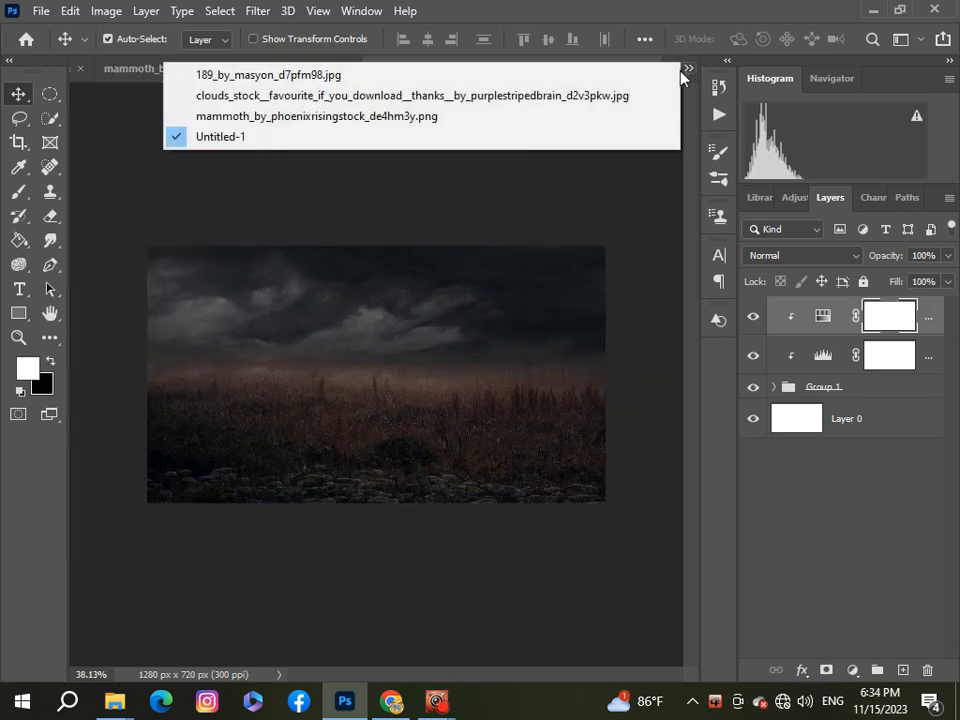
pyautogui.click(538, 120)
pyautogui.moveTo(401, 340); pyautogui.dragTo(413, 341)
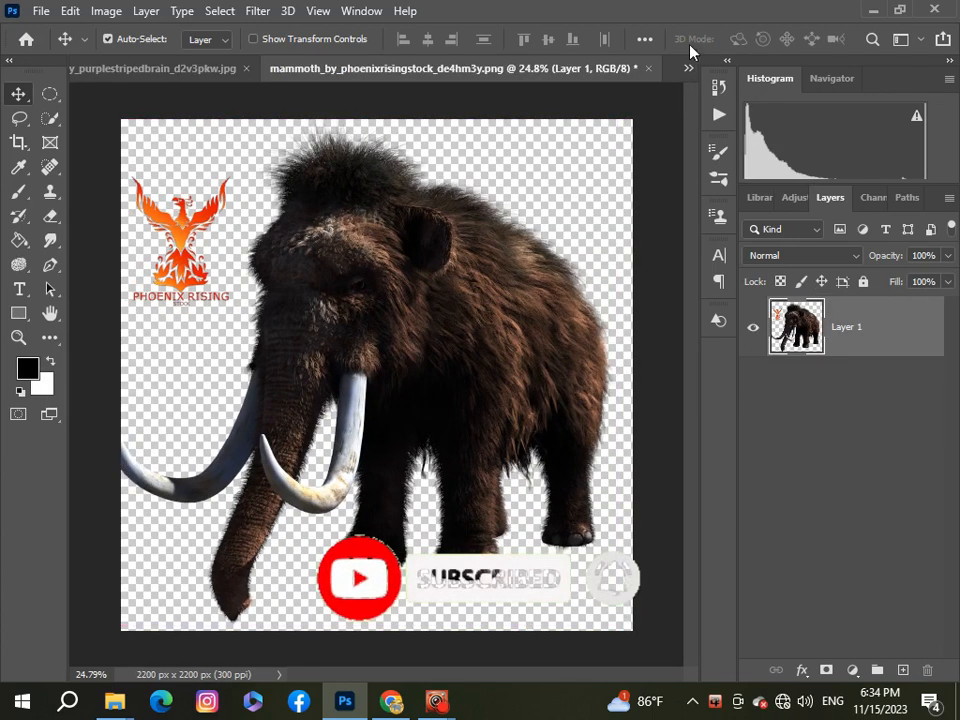
pyautogui.click(688, 68)
pyautogui.click(491, 138)
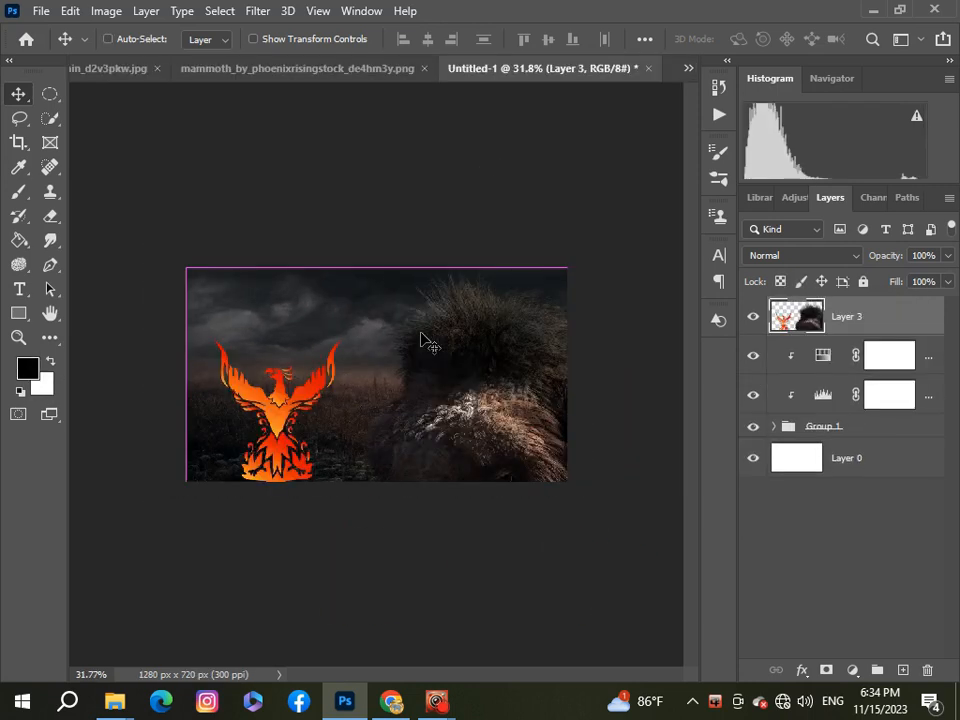
# - Scale the mammoth layer down proportionally to about 30% with Free Transform
pyautogui.hotkey('ctrl', 't')
pyautogui.hotkey('ctrl', '-')
pyautogui.hotkey('ctrl', '-')
pyautogui.hotkey('ctrl', '-')
pyautogui.moveTo(510, 533); pyautogui.dragTo(381, 401)
pyautogui.scroll(5, 417, 383)
pyautogui.scroll(2, 377, 376)
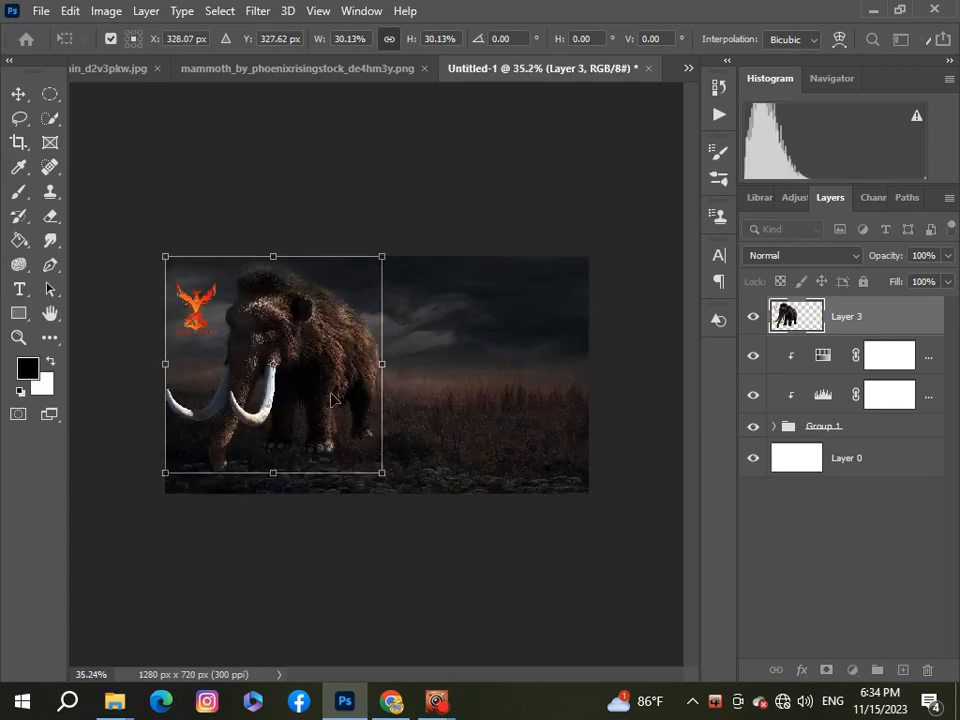
# - Place the mammoth slightly right of the canvas centre, refine its scale to 29.28% and apply the transform
pyautogui.moveTo(335, 333); pyautogui.dragTo(450, 358)
pyautogui.moveTo(284, 278); pyautogui.dragTo(296, 292)
pyautogui.moveTo(389, 391); pyautogui.dragTo(389, 355)
pyautogui.moveTo(500, 264); pyautogui.dragTo(508, 257)
pyautogui.moveTo(506, 355); pyautogui.dragTo(509, 361)
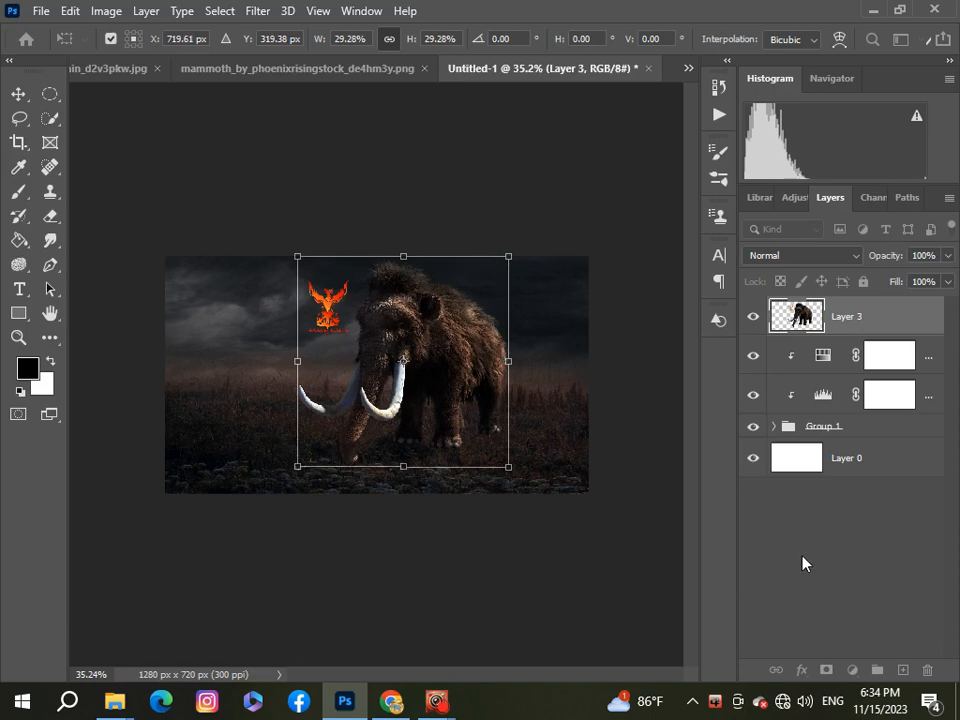
pyautogui.press('Return')
pyautogui.scroll(8, 540, 444)
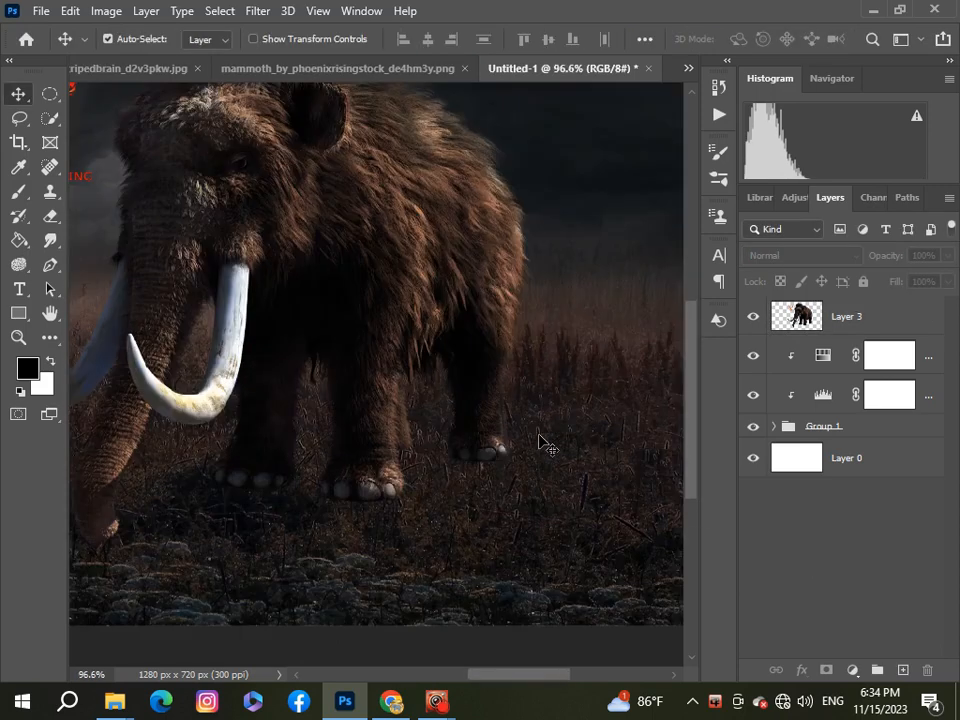
pyautogui.scroll(-8, 540, 444)
pyautogui.scroll(3, 540, 444)
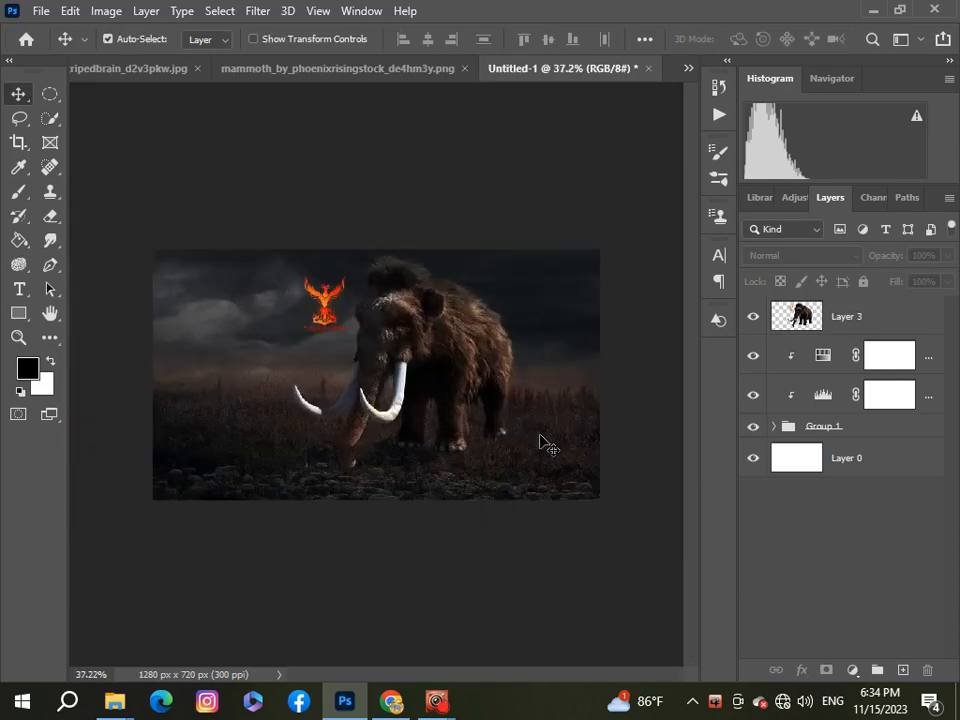
# - Add a layer mask to the mammoth layer and paint out the Phoenix Rising logo with an 80 px black brush at 100% opacity
pyautogui.click(880, 328)
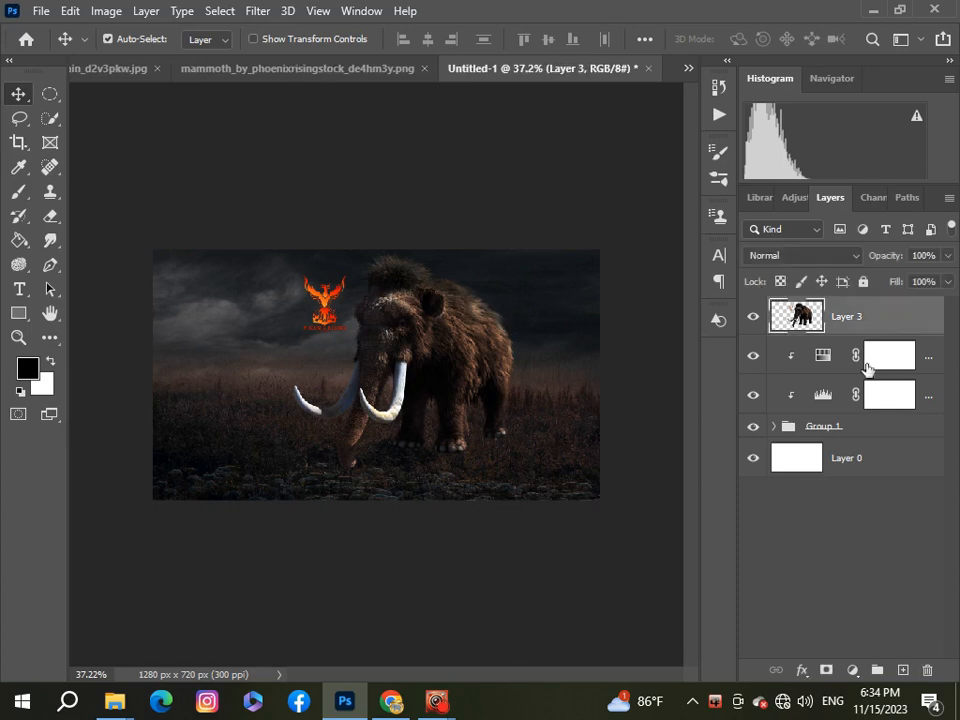
pyautogui.click(826, 670)
pyautogui.click(18, 191)
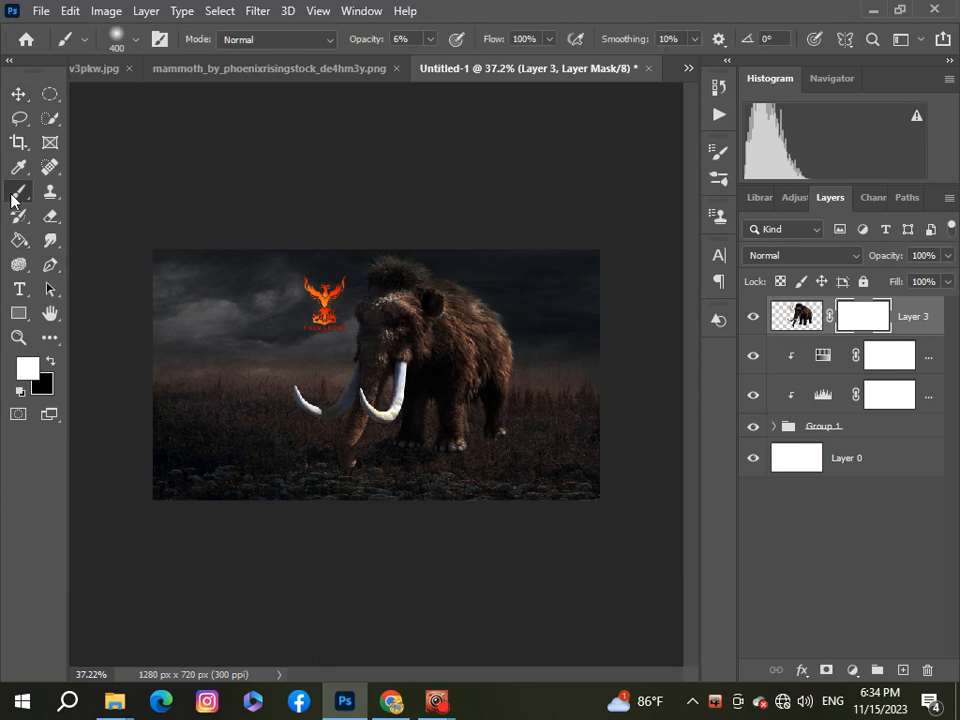
pyautogui.press('[')
pyautogui.scroll(5, 310, 360)
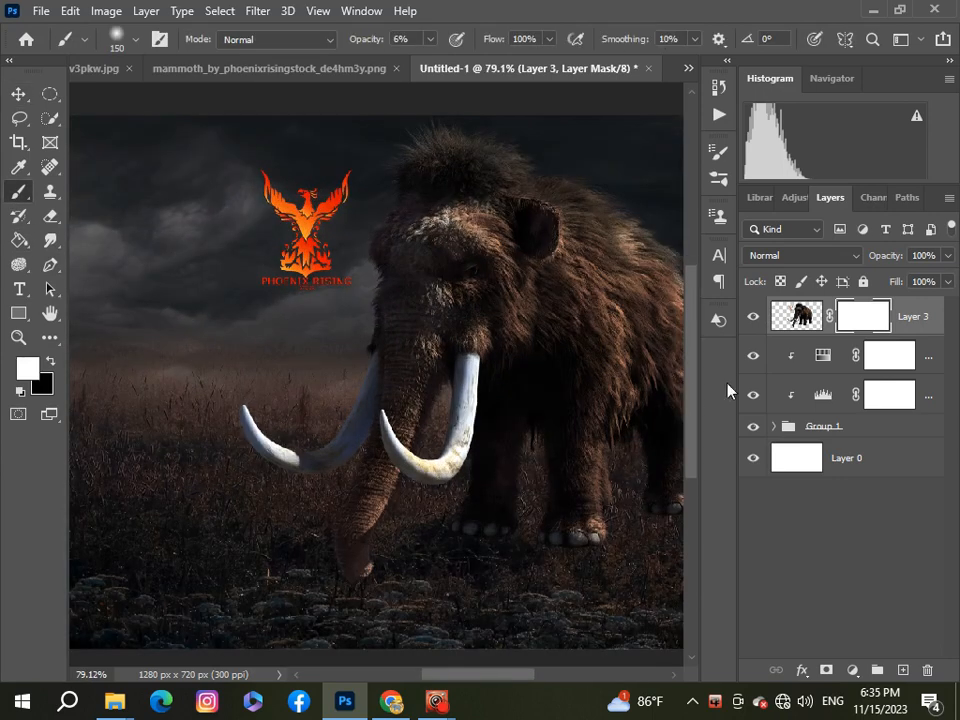
pyautogui.scroll(3, 680, 350)
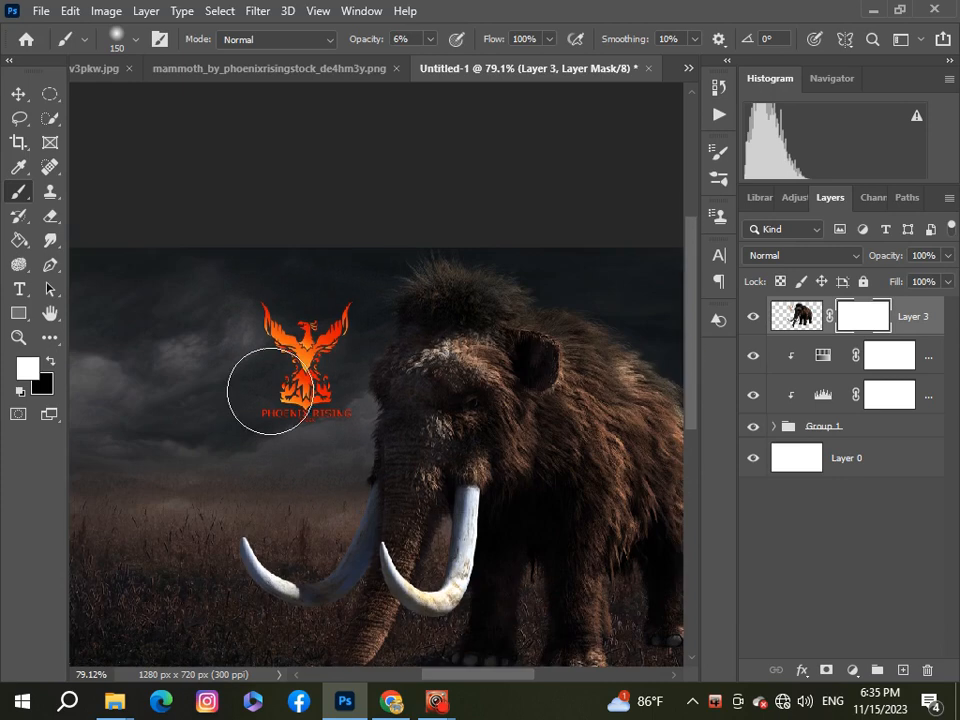
pyautogui.press('[')
pyautogui.press('[')
pyautogui.press('[')
pyautogui.scroll(2, 270, 390)
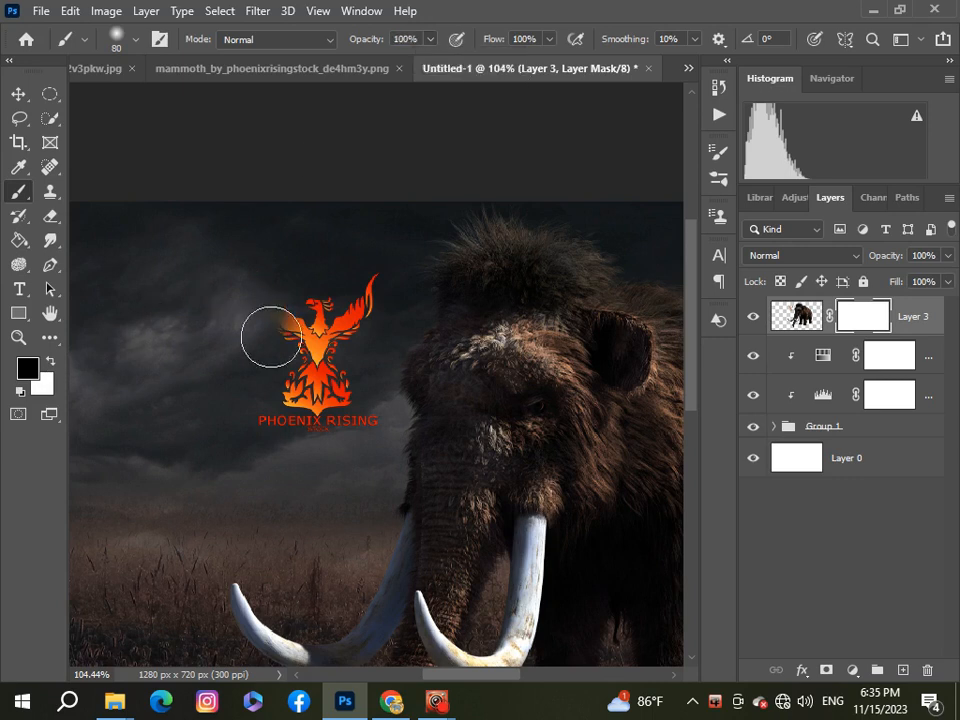
pyautogui.moveTo(270, 336)
pyautogui.mouseDown()
pyautogui.moveTo(297, 384)
pyautogui.moveTo(337, 333)
pyautogui.moveTo(359, 272)
pyautogui.moveTo(348, 303)
pyautogui.moveTo(327, 306)
pyautogui.moveTo(321, 354)
pyautogui.moveTo(348, 393)
pyautogui.mouseUp()
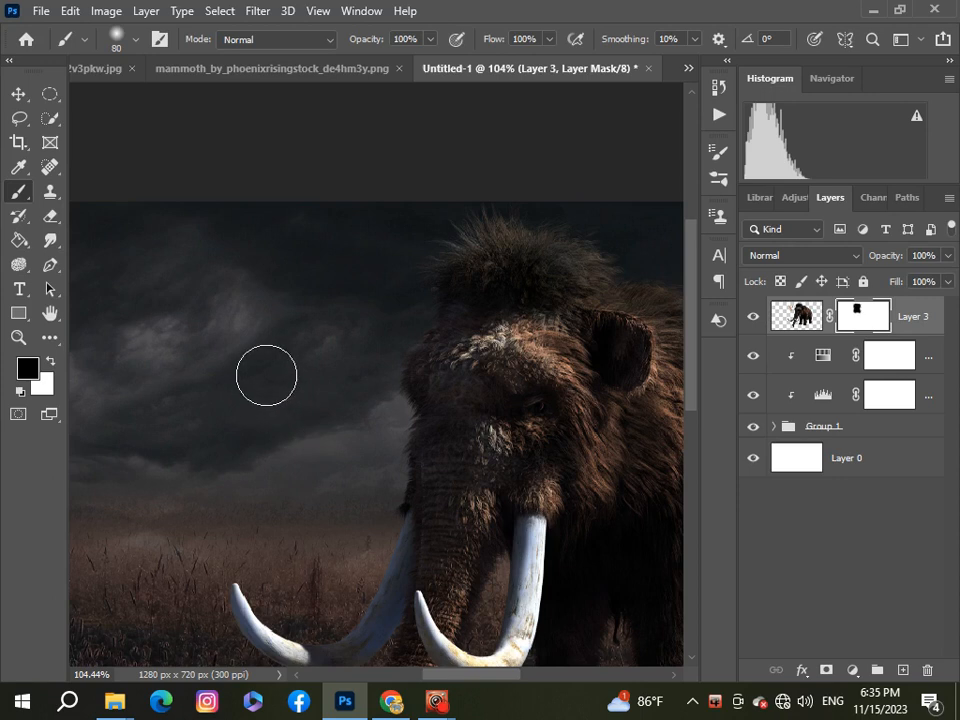
# - Paint black on the mammoth layer's mask over the toes of all visible feet so they sink into the grass
pyautogui.scroll(-5, 266, 375)
pyautogui.scroll(6, 461, 523)
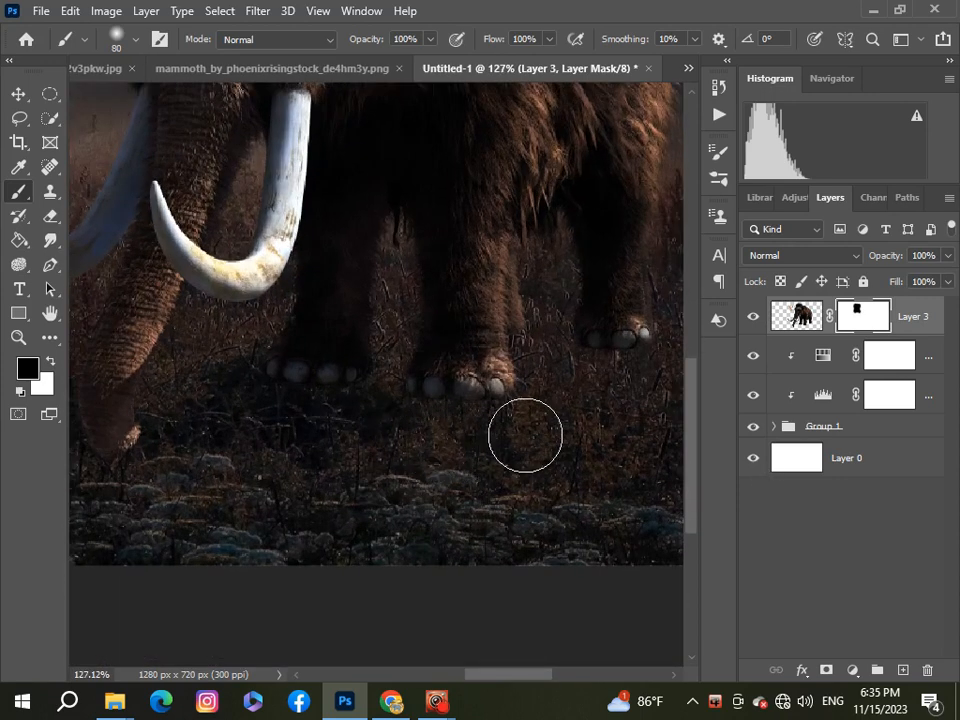
pyautogui.moveTo(441, 437)
pyautogui.mouseDown()
pyautogui.moveTo(407, 433)
pyautogui.moveTo(424, 418)
pyautogui.moveTo(429, 443)
pyautogui.moveTo(488, 425)
pyautogui.mouseUp()
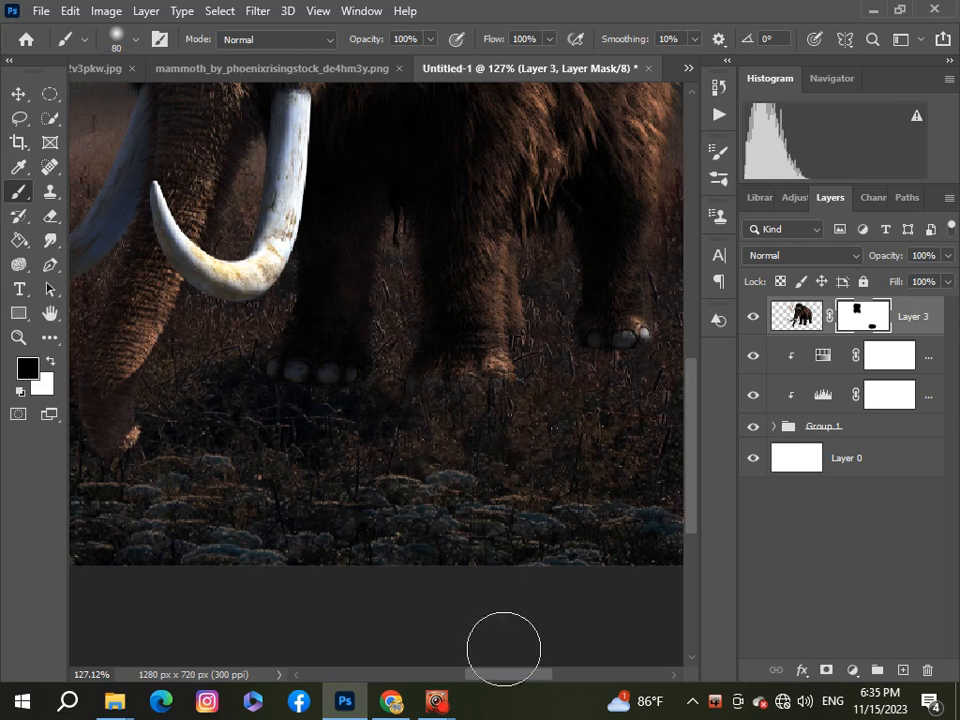
pyautogui.moveTo(525, 675); pyautogui.dragTo(550, 675)
pyautogui.scroll(3, 519, 408)
pyautogui.moveTo(397, 372)
pyautogui.mouseDown()
pyautogui.moveTo(533, 363)
pyautogui.moveTo(528, 383)
pyautogui.moveTo(472, 368)
pyautogui.moveTo(503, 352)
pyautogui.moveTo(422, 383)
pyautogui.mouseUp()
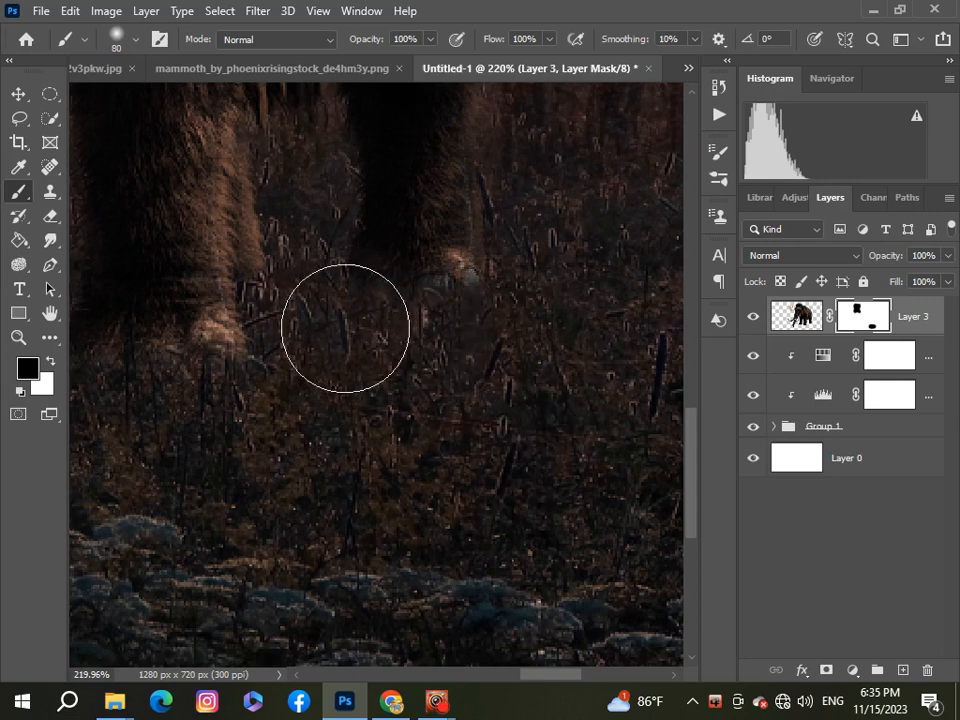
pyautogui.scroll(-4, 334, 450)
pyautogui.scroll(3, 172, 469)
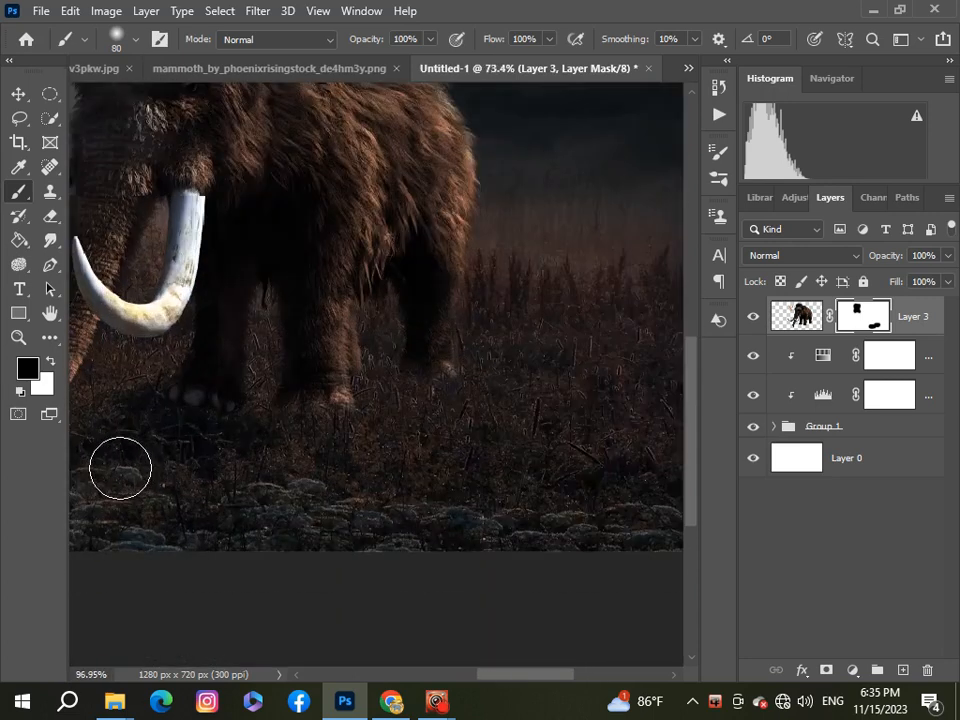
pyautogui.moveTo(160, 417)
pyautogui.mouseDown()
pyautogui.moveTo(244, 431)
pyautogui.moveTo(274, 424)
pyautogui.moveTo(263, 416)
pyautogui.mouseUp()
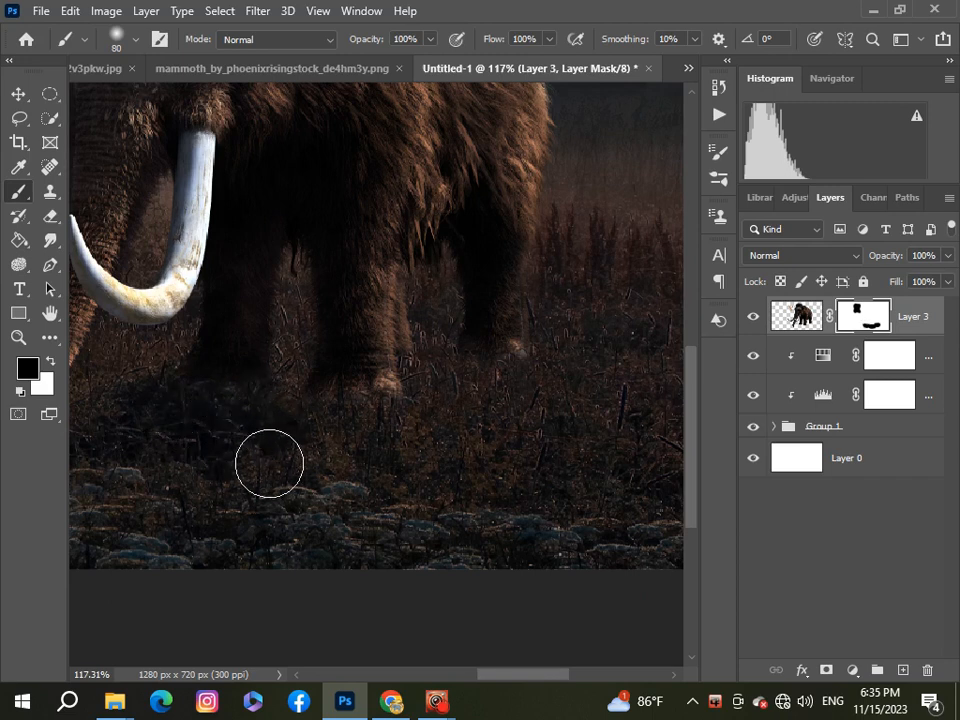
# - Examine how the mammoth's masked feet blend with the field, both close up and in the full composition
pyautogui.scroll(-3, 268, 462)
pyautogui.scroll(-2, 539, 487)
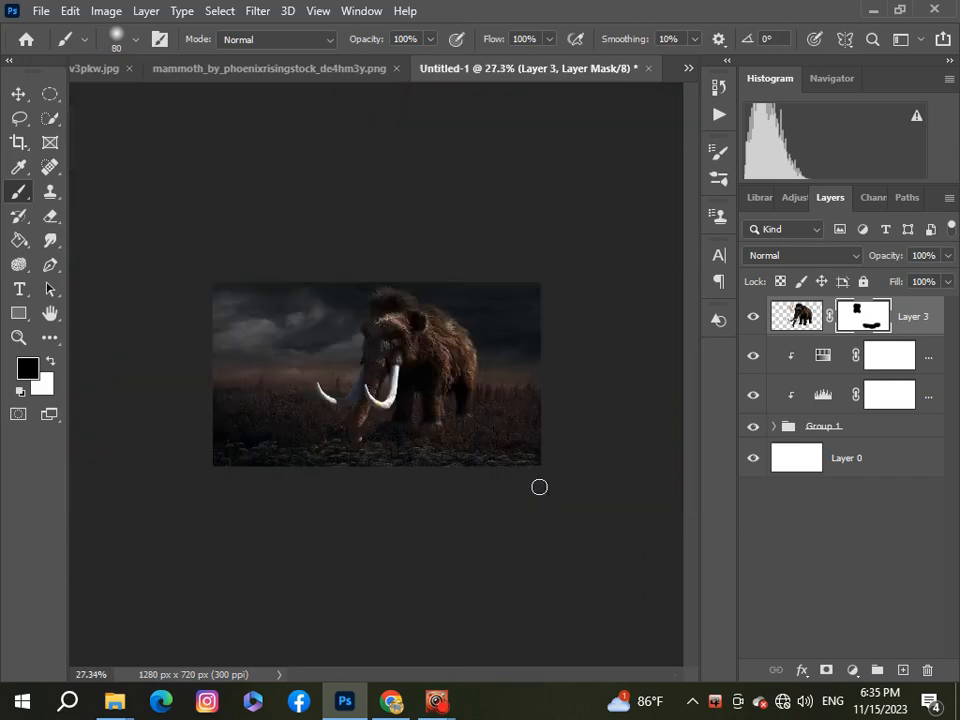
pyautogui.scroll(5, 482, 414)
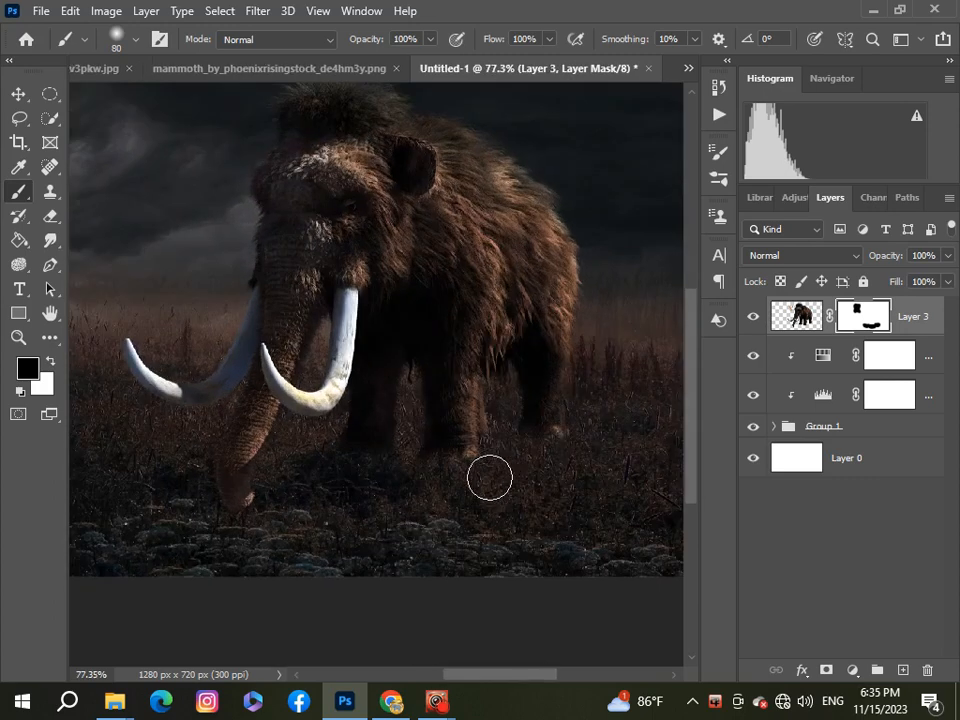
pyautogui.scroll(-2, 477, 513)
pyautogui.scroll(-2, 477, 513)
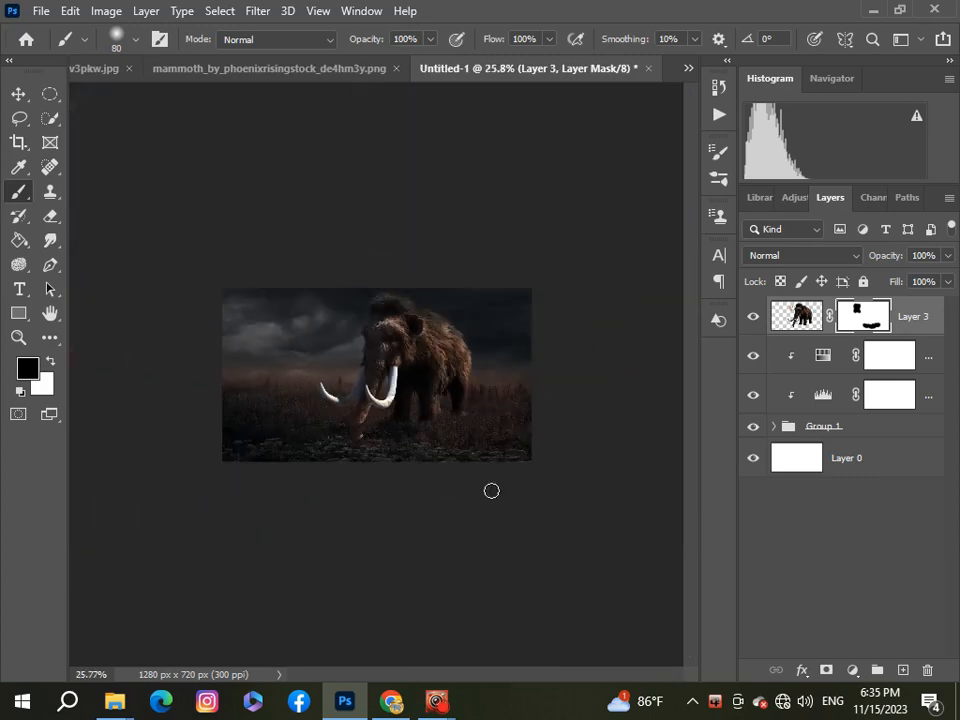
pyautogui.scroll(1, 491, 491)
pyautogui.scroll(1, 498, 473)
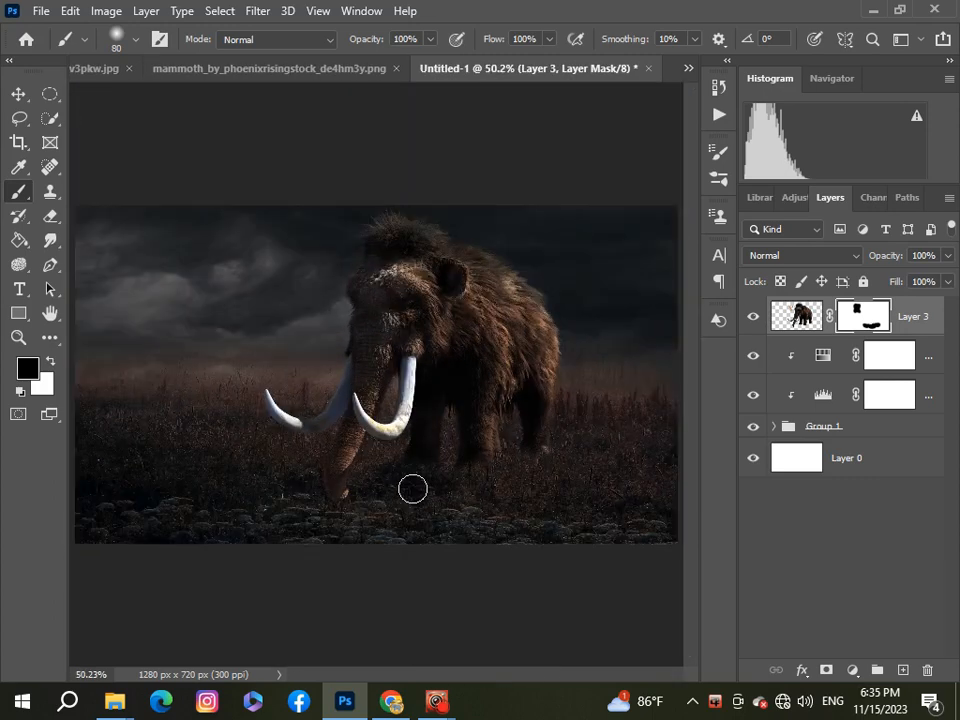
pyautogui.scroll(-3, 412, 488)
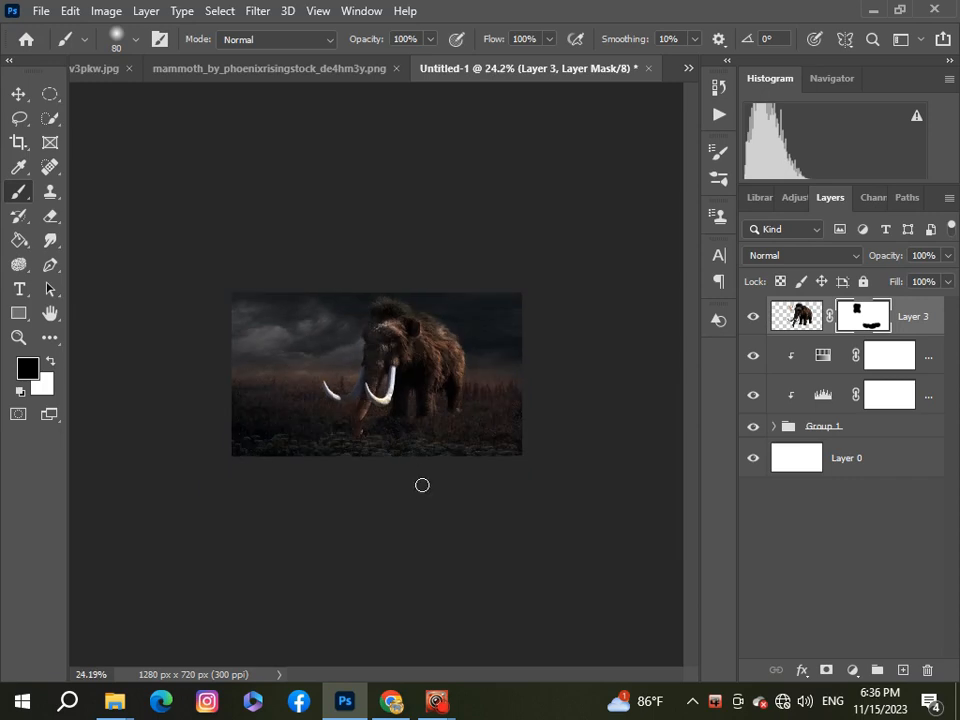
pyautogui.scroll(1, 369, 429)
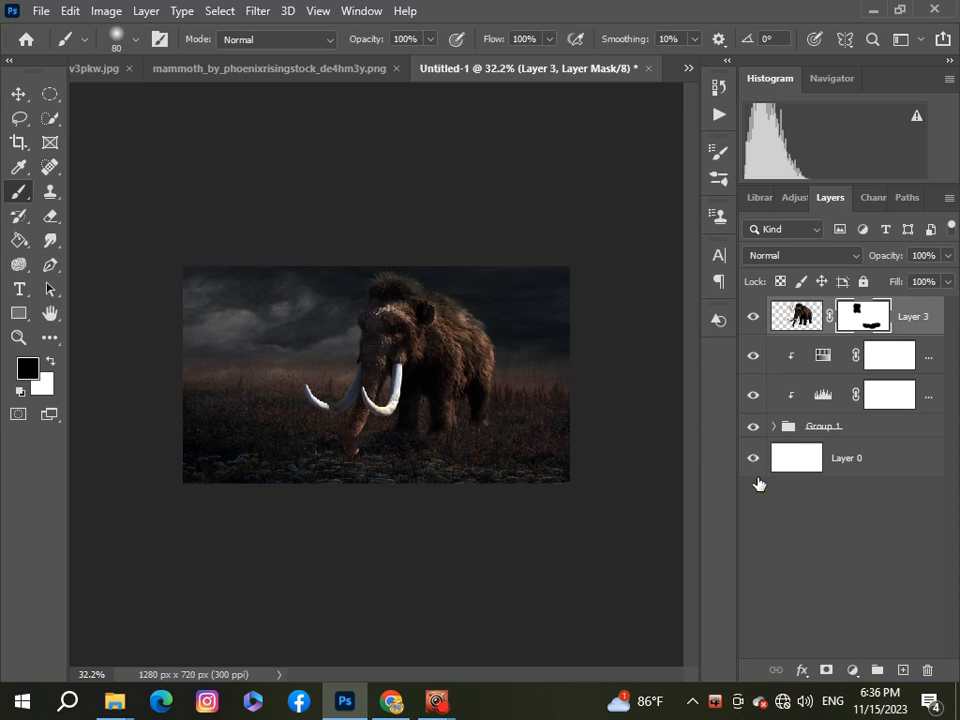
# - Add a Levels adjustment clipped to the mammoth layer, lower its white output level to 206 and slightly darken the midtones
pyautogui.click(853, 669)
pyautogui.click(838, 416)
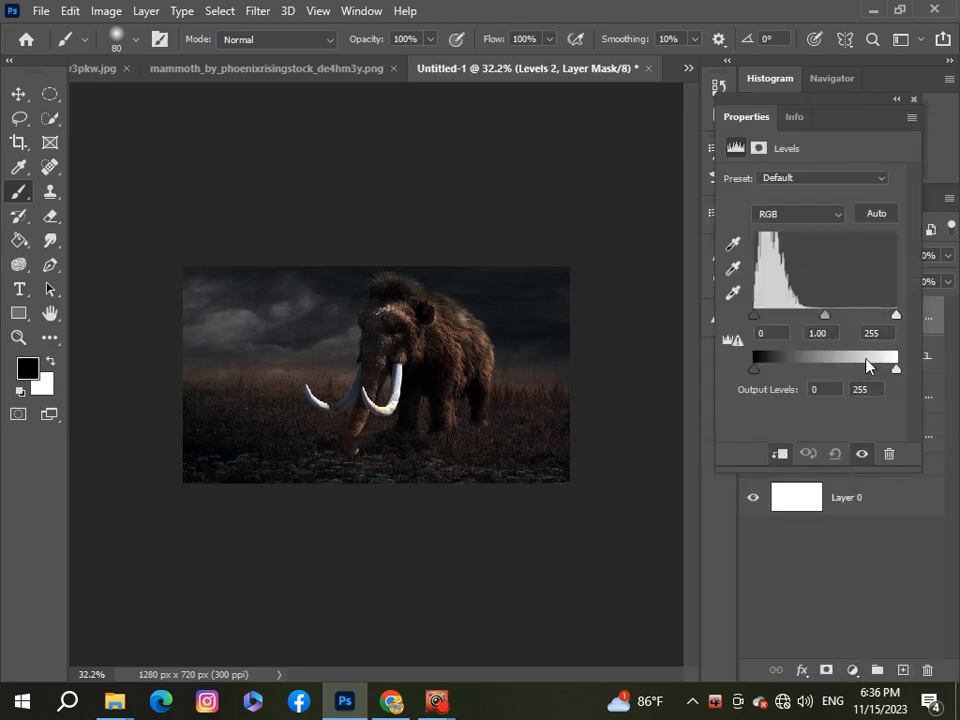
pyautogui.moveTo(886, 374); pyautogui.dragTo(870, 372)
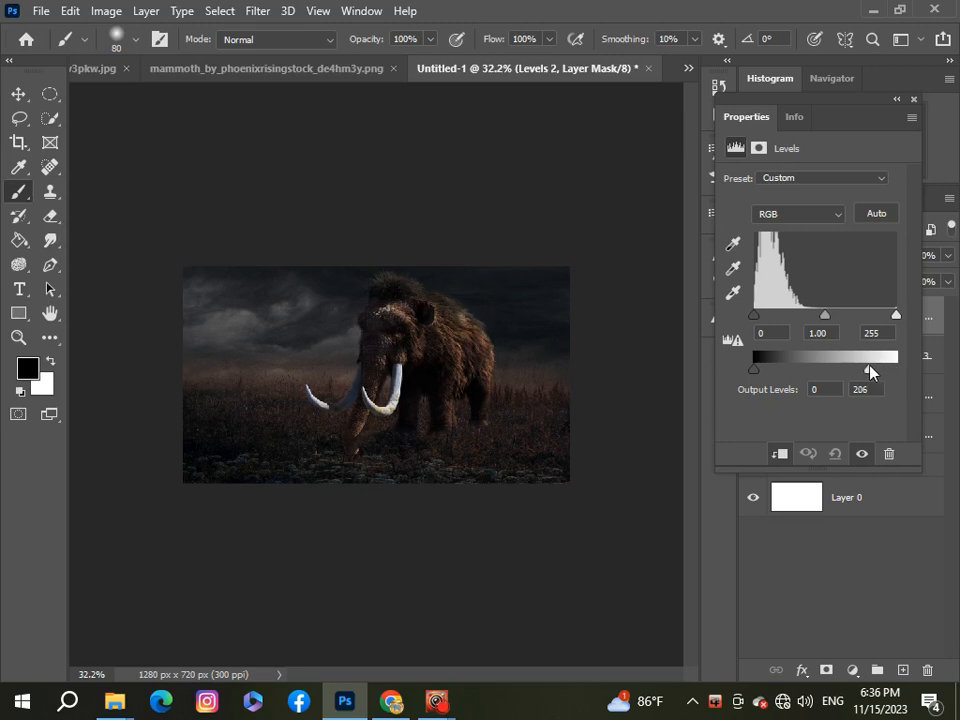
pyautogui.moveTo(823, 316)
pyautogui.mouseDown()
pyautogui.moveTo(836, 317)
pyautogui.moveTo(826, 322)
pyautogui.mouseUp()
pyautogui.click(913, 99)
pyautogui.scroll(-3, 386, 375)
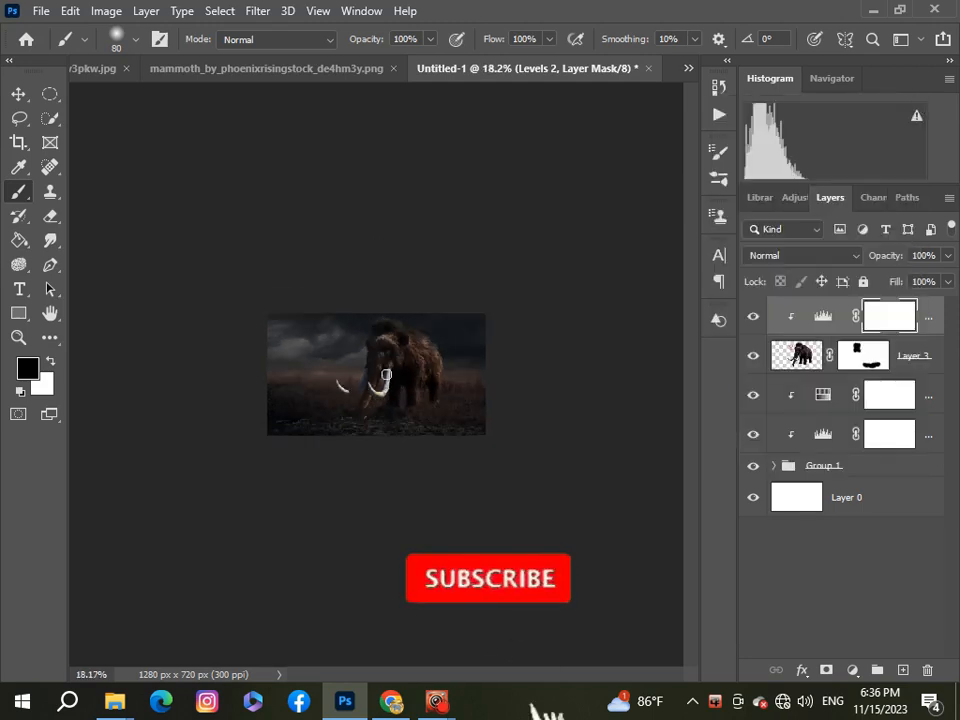
pyautogui.scroll(3, 386, 375)
pyautogui.scroll(-1, 386, 390)
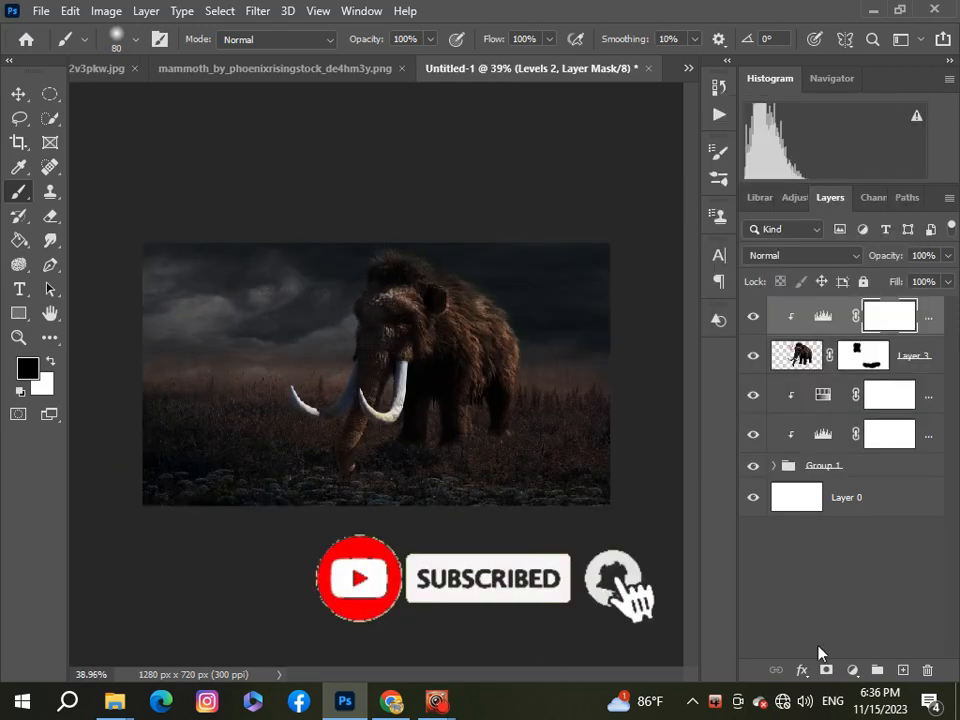
# - Add a Brightness/Contrast adjustment clipped to the mammoth layer with brightness -5 and contrast 14
pyautogui.click(852, 670)
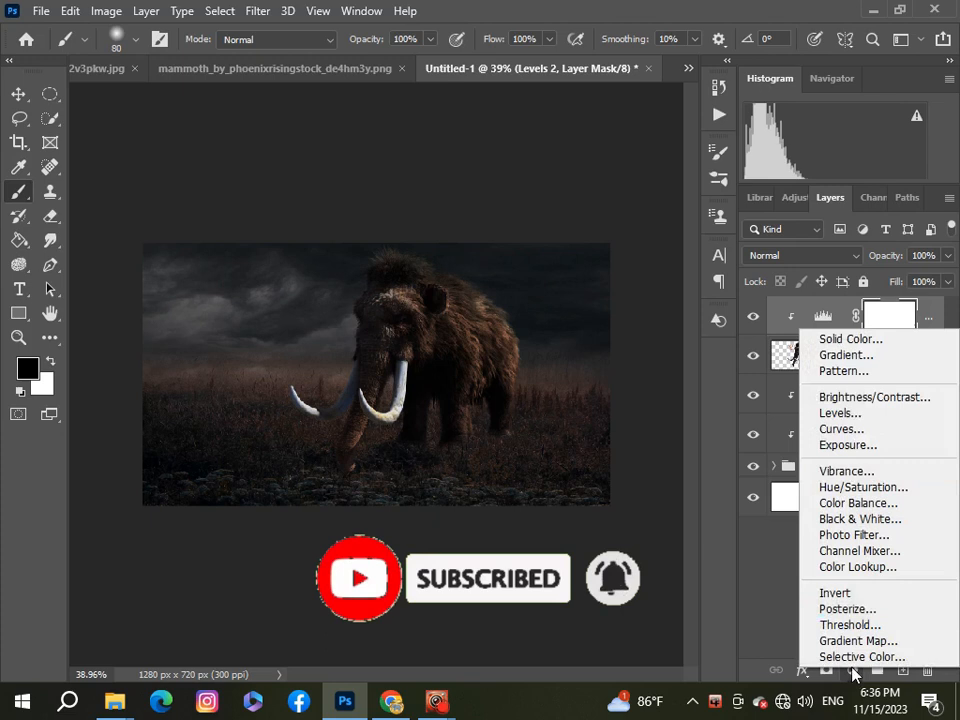
pyautogui.click(852, 400)
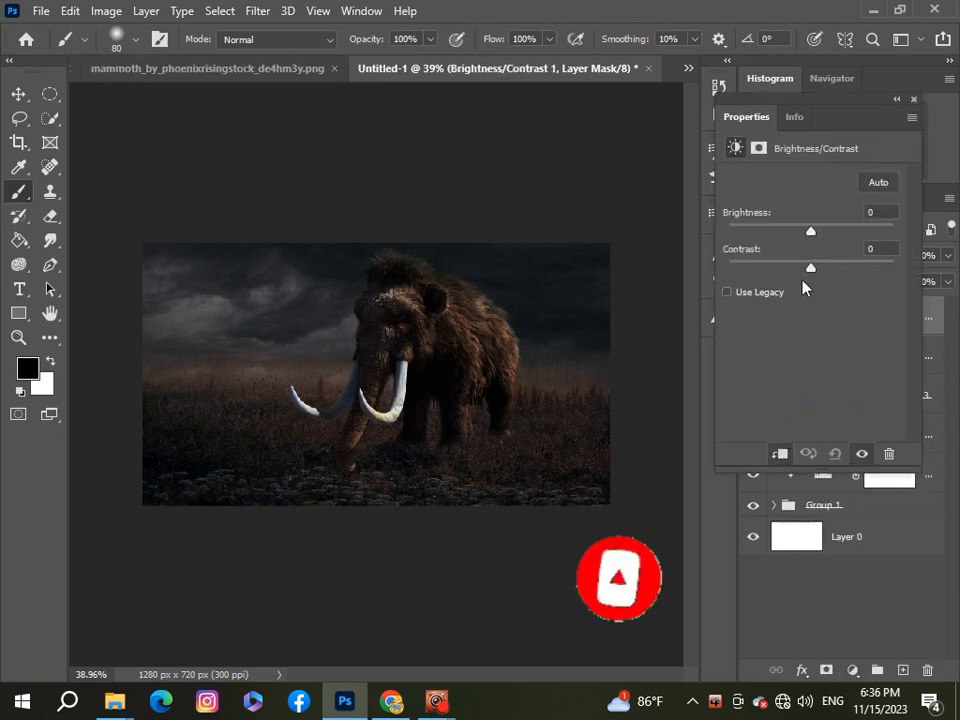
pyautogui.moveTo(806, 282); pyautogui.dragTo(810, 241)
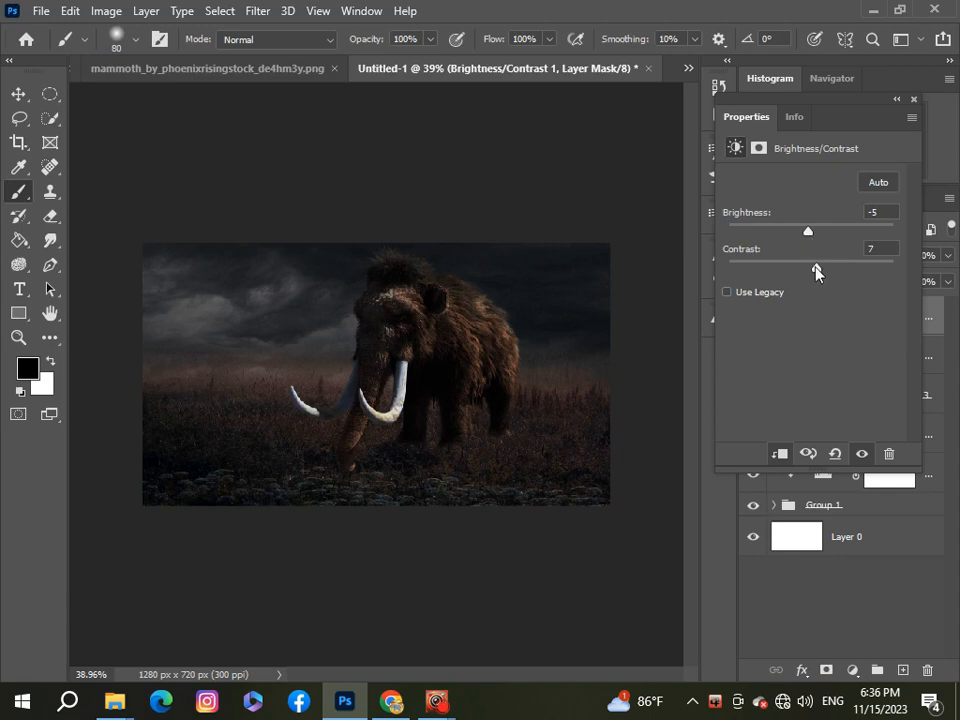
pyautogui.moveTo(816, 270)
pyautogui.mouseDown()
pyautogui.moveTo(806, 270)
pyautogui.moveTo(823, 270)
pyautogui.mouseUp()
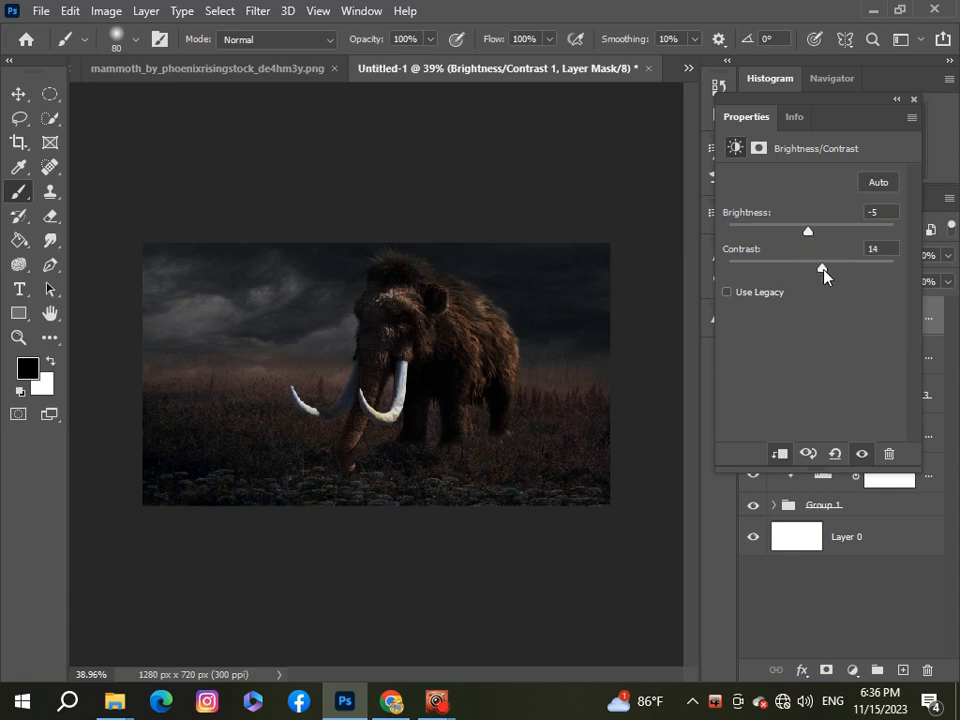
pyautogui.click(915, 100)
pyautogui.scroll(-1, 414, 270)
pyautogui.scroll(4, 414, 347)
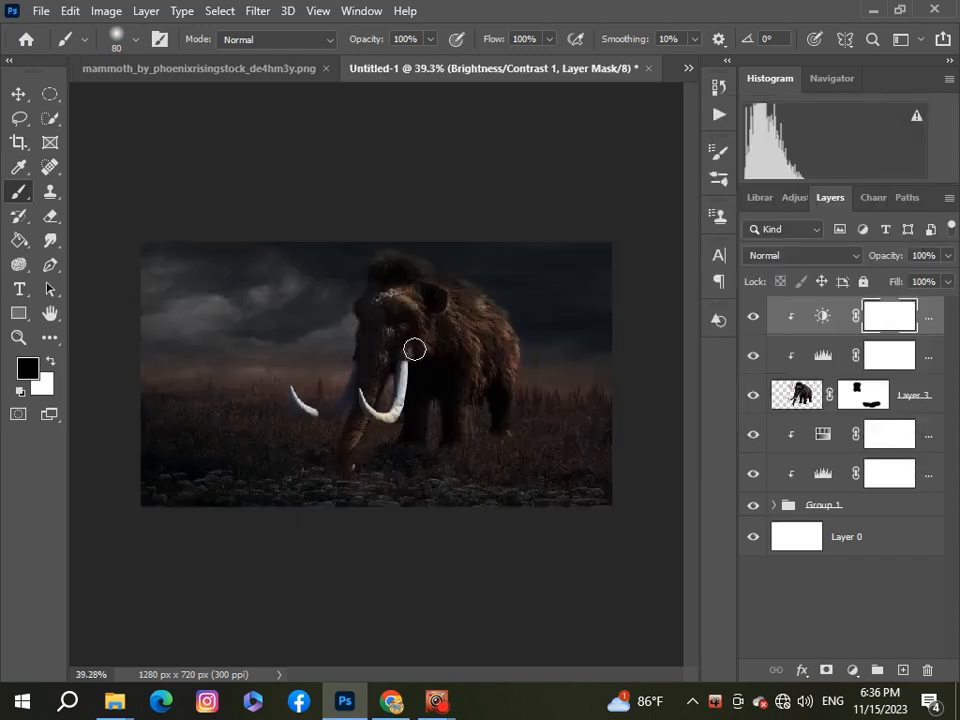
pyautogui.scroll(-5, 414, 352)
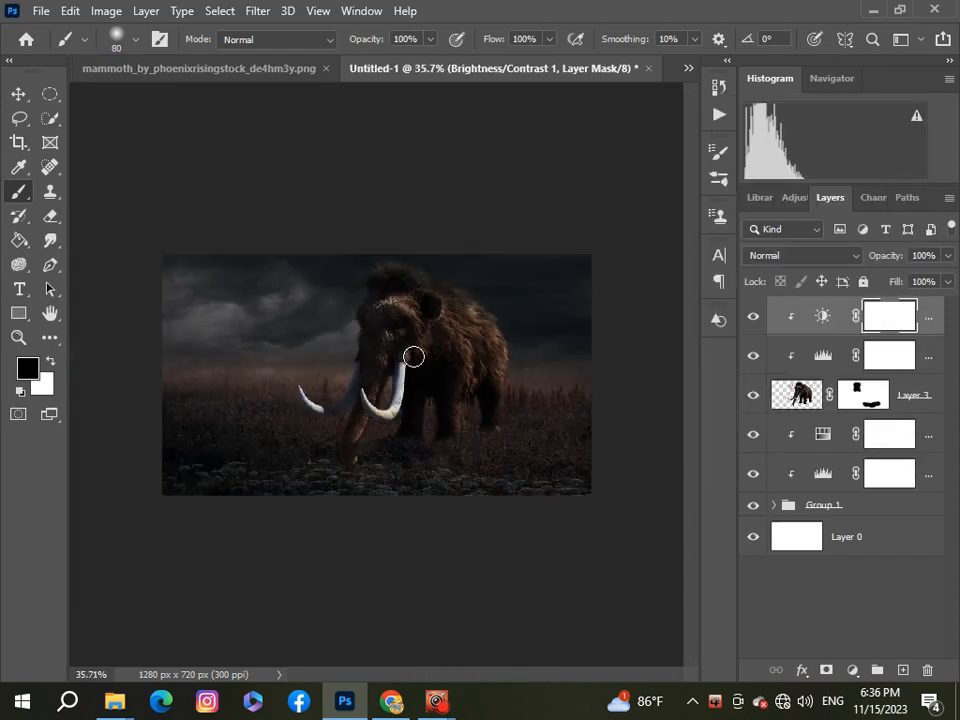
# - Add a Hue/Saturation adjustment clipped to the mammoth layer with hue +1, saturation -27 and lightness -5
pyautogui.click(852, 670)
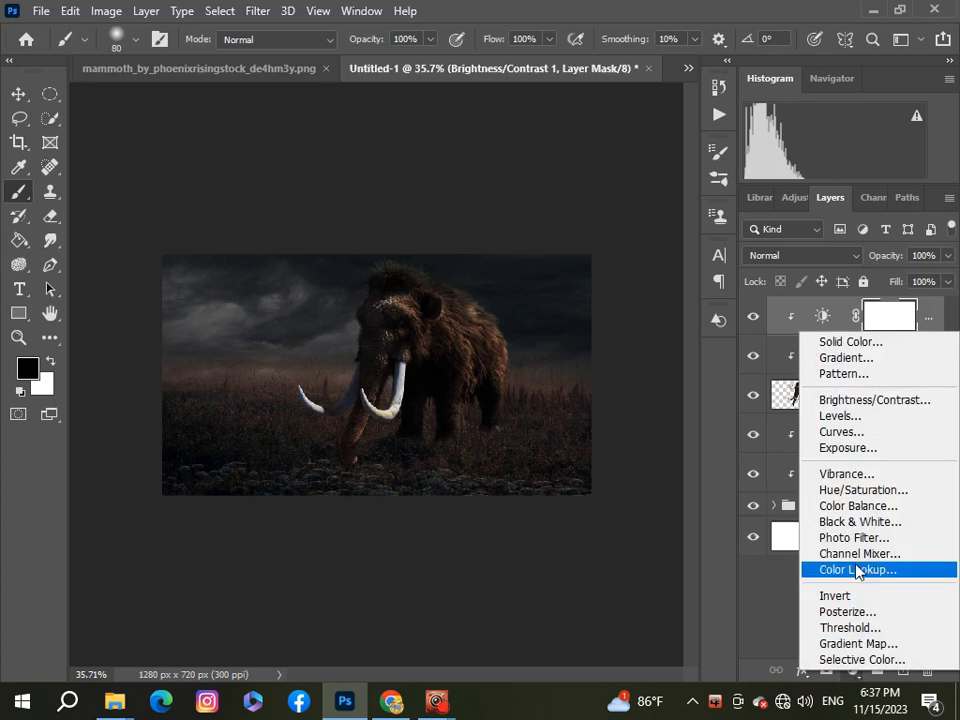
pyautogui.click(855, 489)
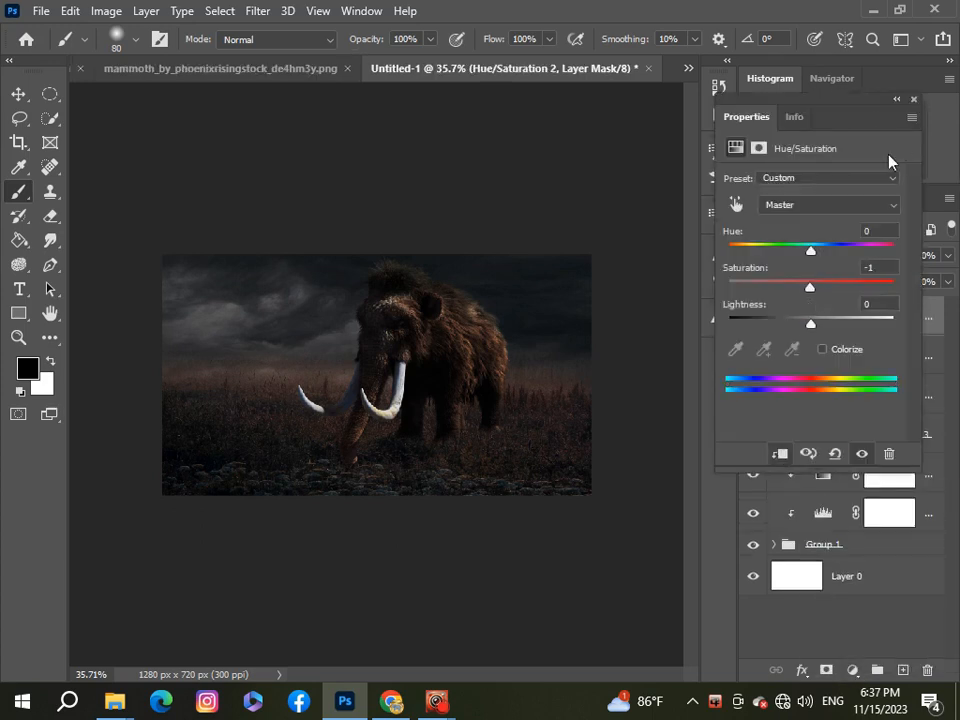
pyautogui.moveTo(804, 290); pyautogui.dragTo(788, 290)
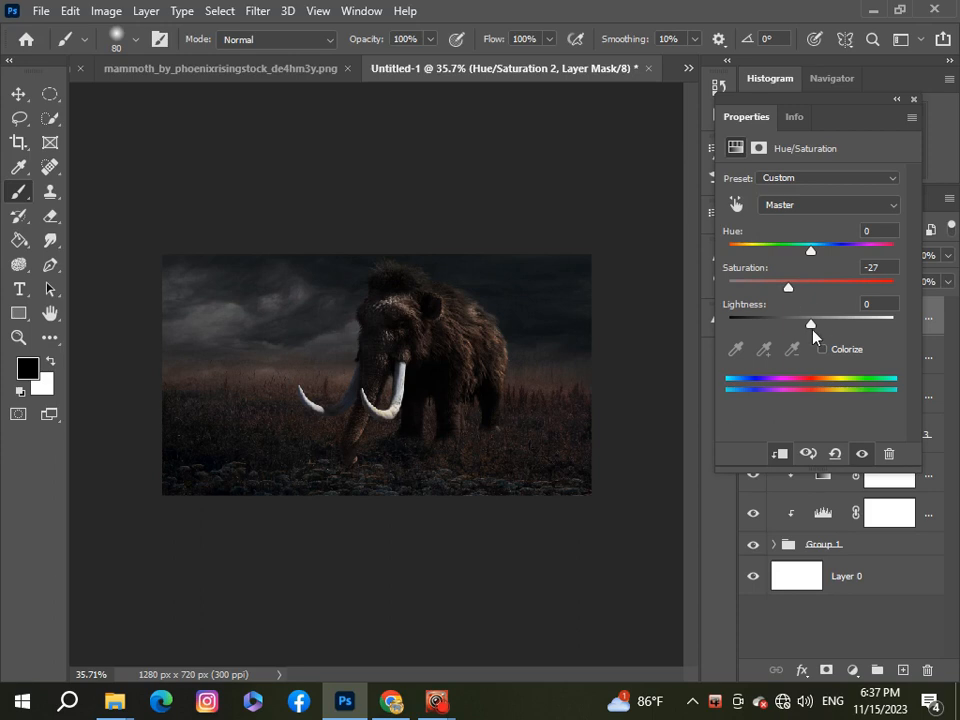
pyautogui.moveTo(811, 325); pyautogui.dragTo(807, 326)
pyautogui.moveTo(810, 252)
pyautogui.mouseDown()
pyautogui.moveTo(800, 252)
pyautogui.moveTo(812, 255)
pyautogui.mouseUp()
pyautogui.scroll(2, 420, 392)
pyautogui.scroll(-5, 420, 392)
pyautogui.scroll(4, 421, 392)
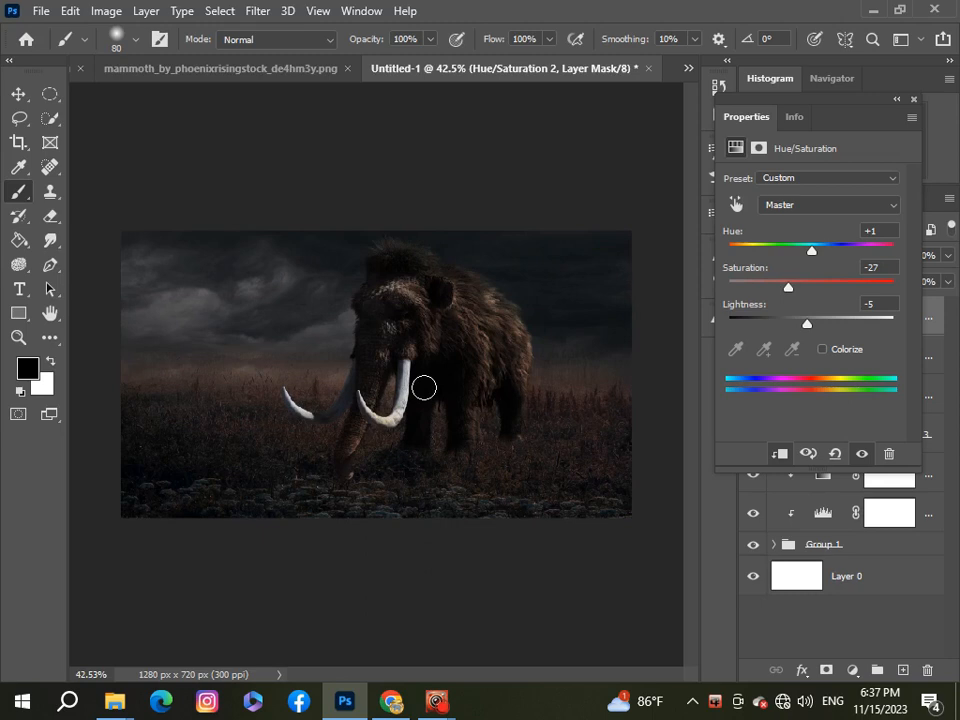
pyautogui.click(913, 101)
pyautogui.scroll(-1, 272, 360)
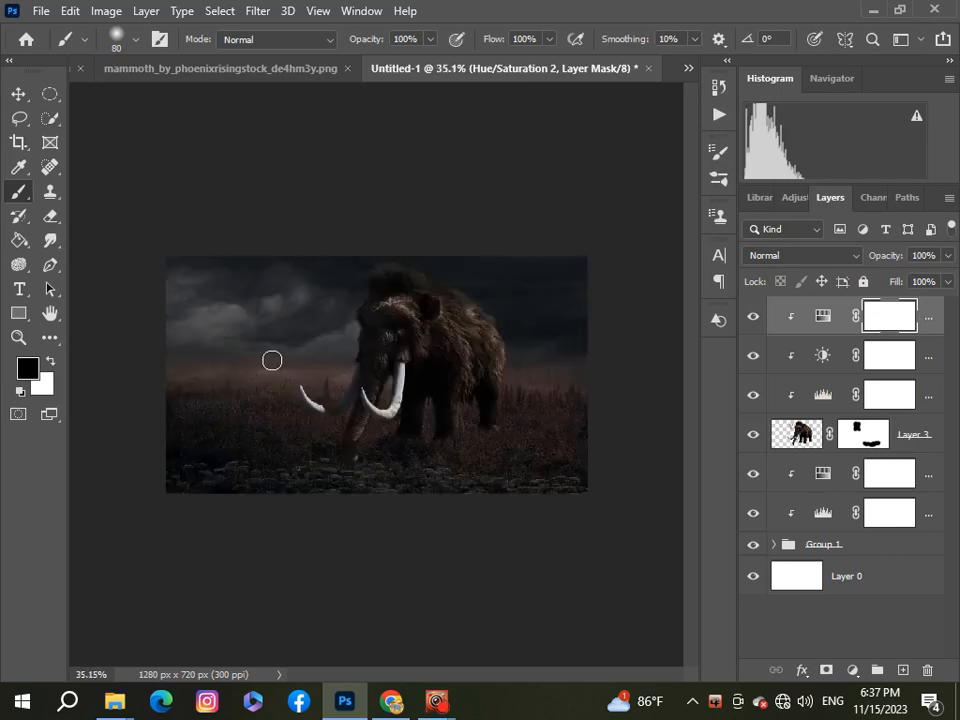
pyautogui.scroll(2, 270, 358)
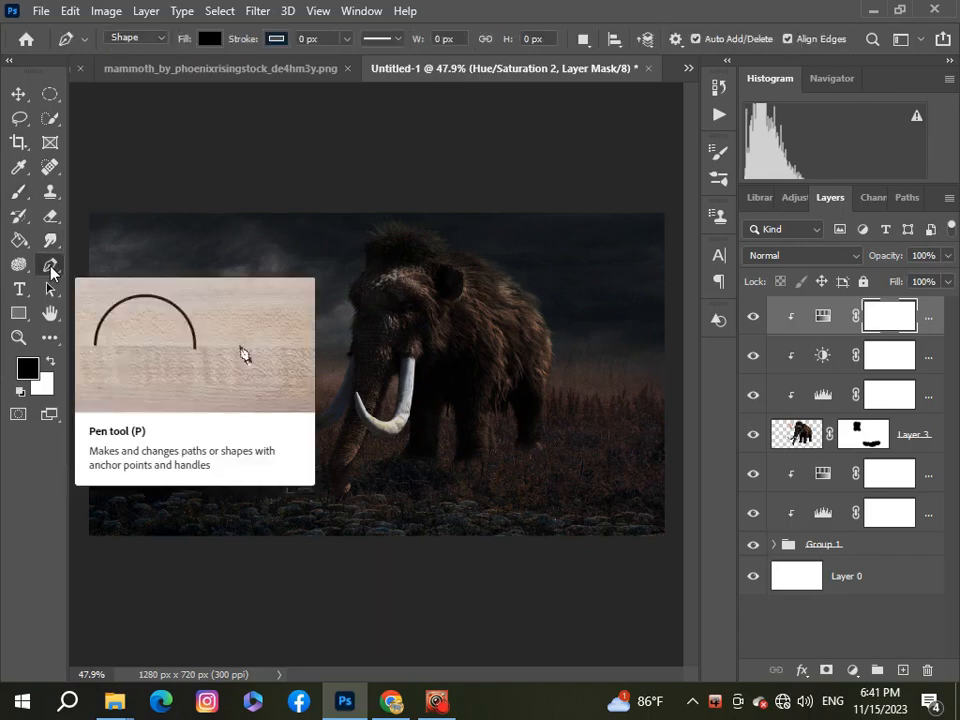
# - With the Pen tool in Shape mode and a white fill, start outlining the mammoth's nearer tusk across its base and down the inner edge
pyautogui.click(209, 38)
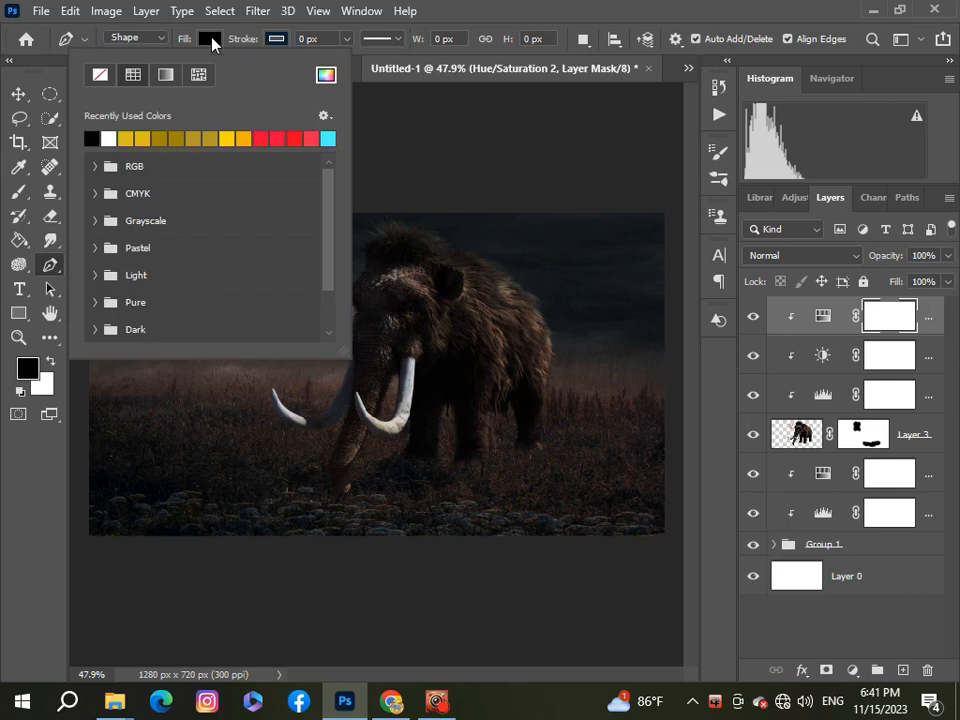
pyautogui.click(109, 138)
pyautogui.click(398, 114)
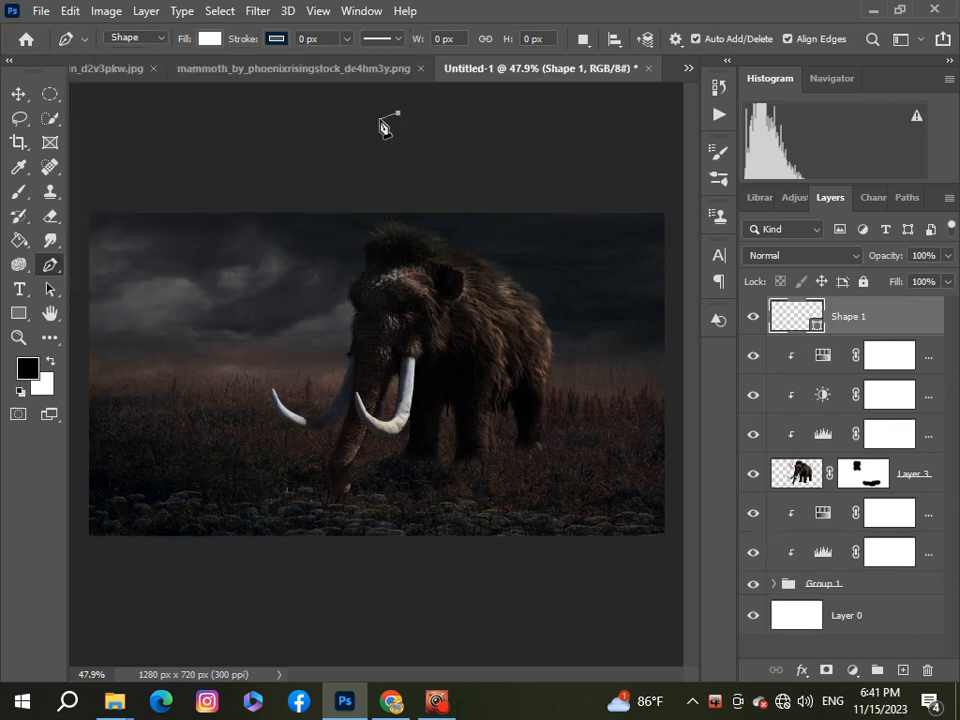
pyautogui.hotkey('ctrl', 'z')
pyautogui.scroll(1, 462, 403)
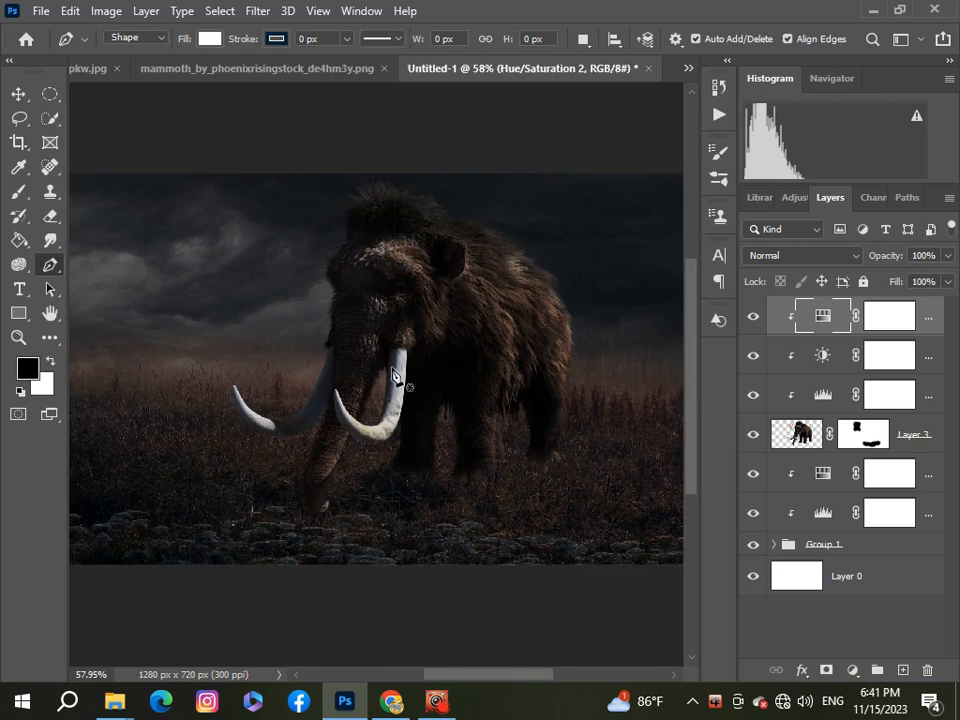
pyautogui.scroll(3, 397, 377)
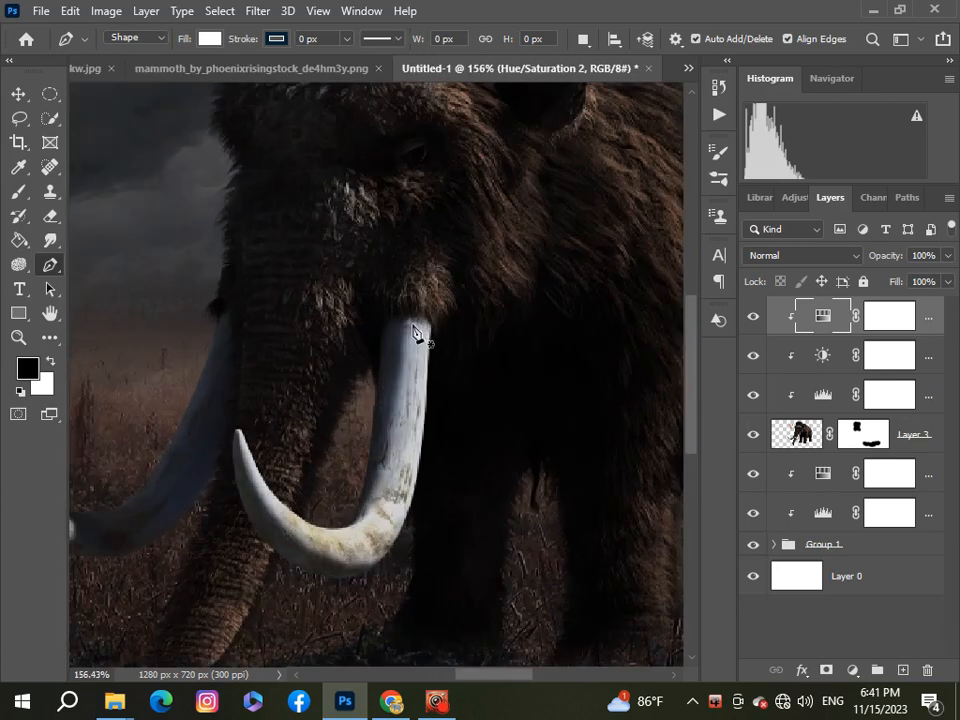
pyautogui.scroll(3, 420, 328)
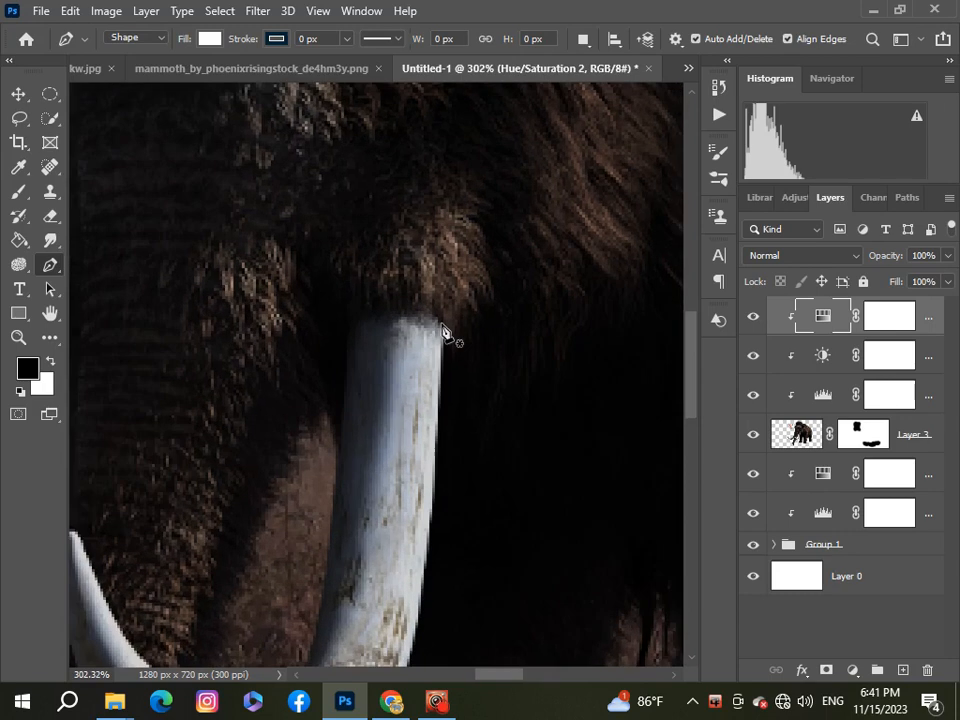
pyautogui.click(443, 333)
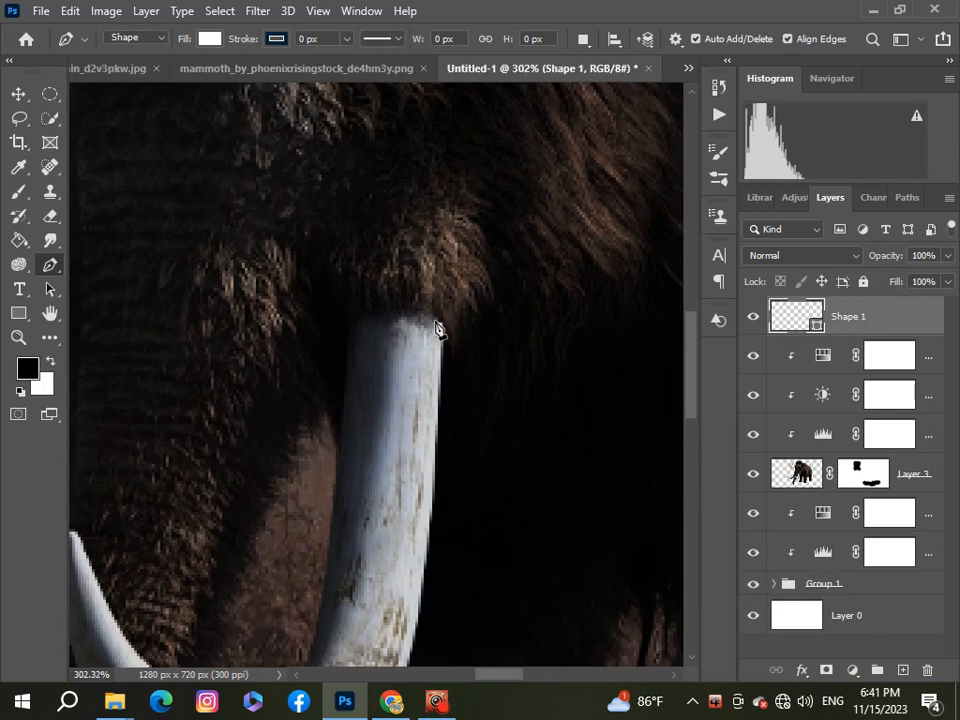
pyautogui.click(417, 317)
pyautogui.click(406, 317)
pyautogui.click(392, 322)
pyautogui.click(371, 319)
pyautogui.click(369, 330)
pyautogui.click(360, 332)
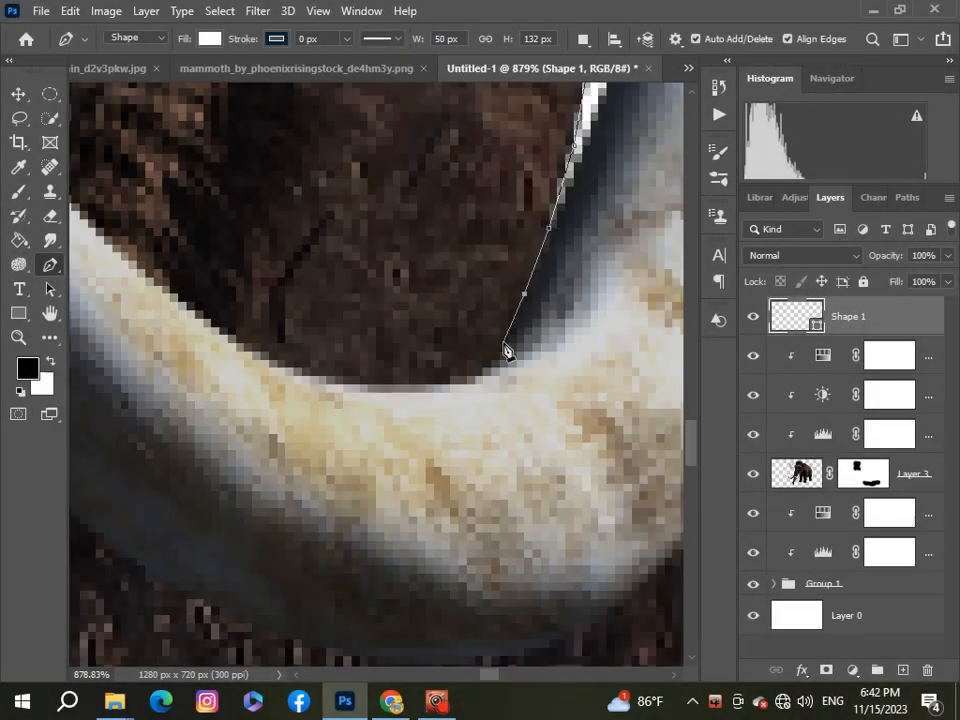
# - Continue the tusk outline along the inside of its curve up to the pointed tip
pyautogui.click(431, 384)
pyautogui.click(361, 385)
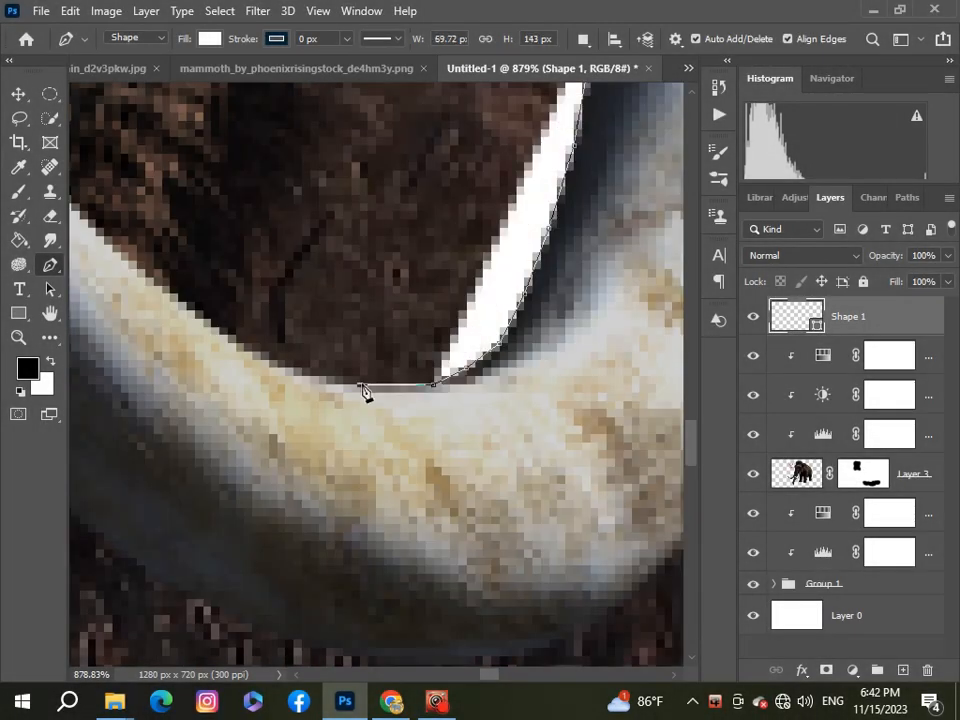
pyautogui.click(183, 299)
pyautogui.click(88, 243)
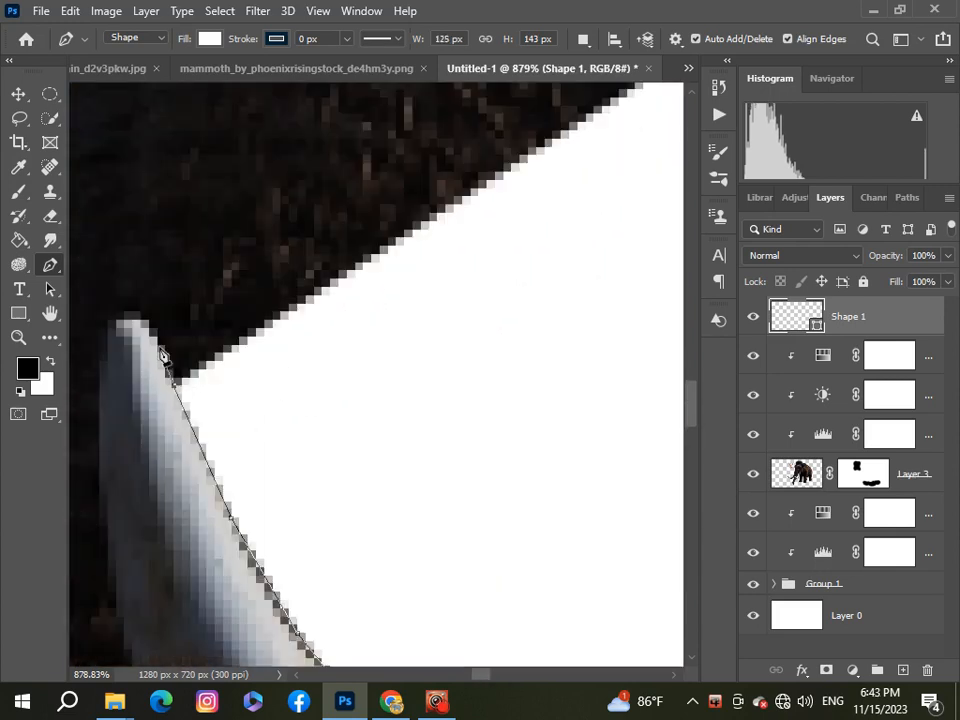
pyautogui.click(126, 323)
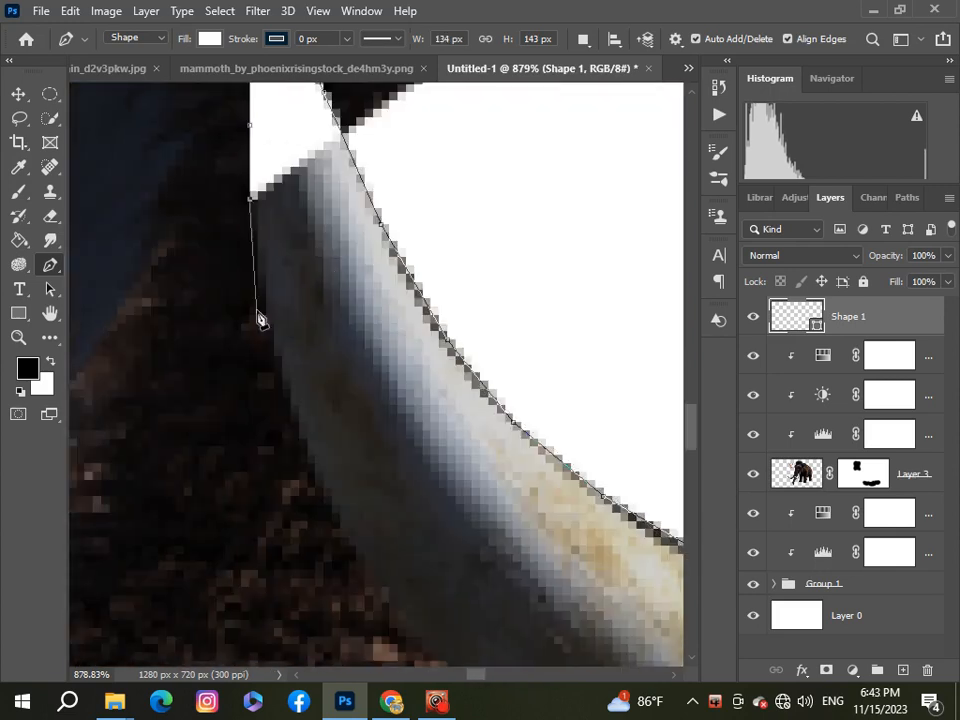
# - Trace the tusk's outer edge back up to the base and close the white shape, about 135 by 176 px
pyautogui.click(265, 297)
pyautogui.click(283, 378)
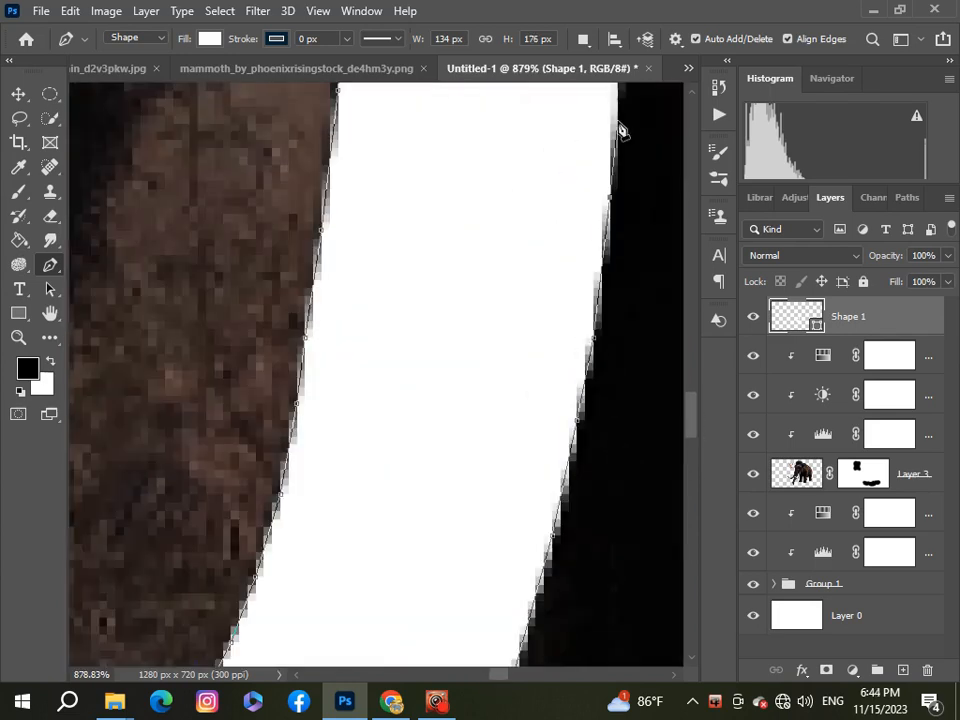
pyautogui.click(619, 127)
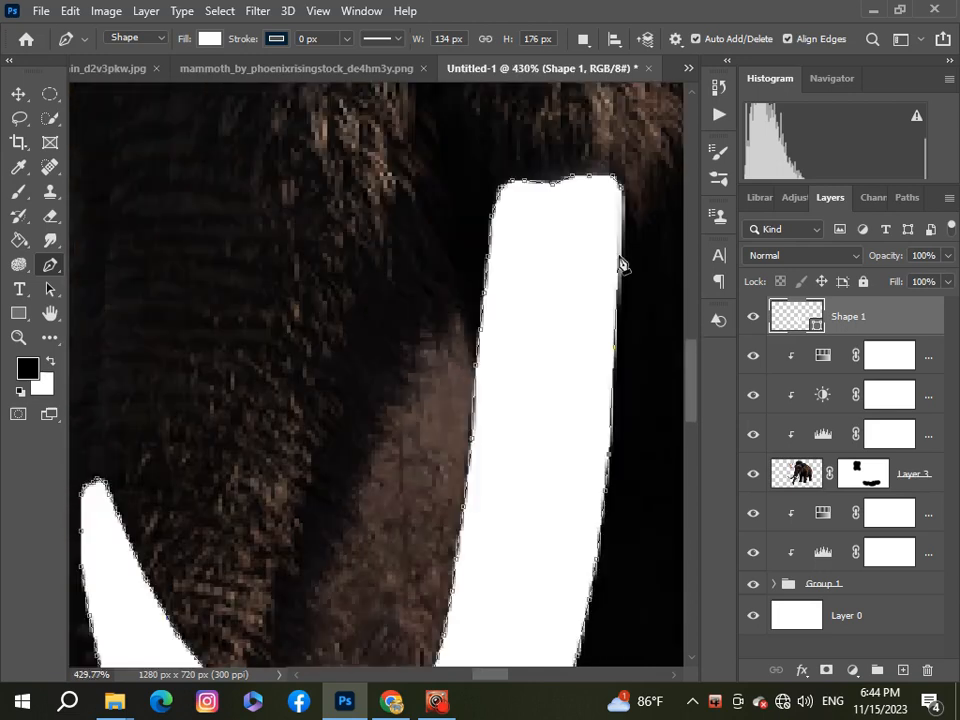
pyautogui.click(624, 200)
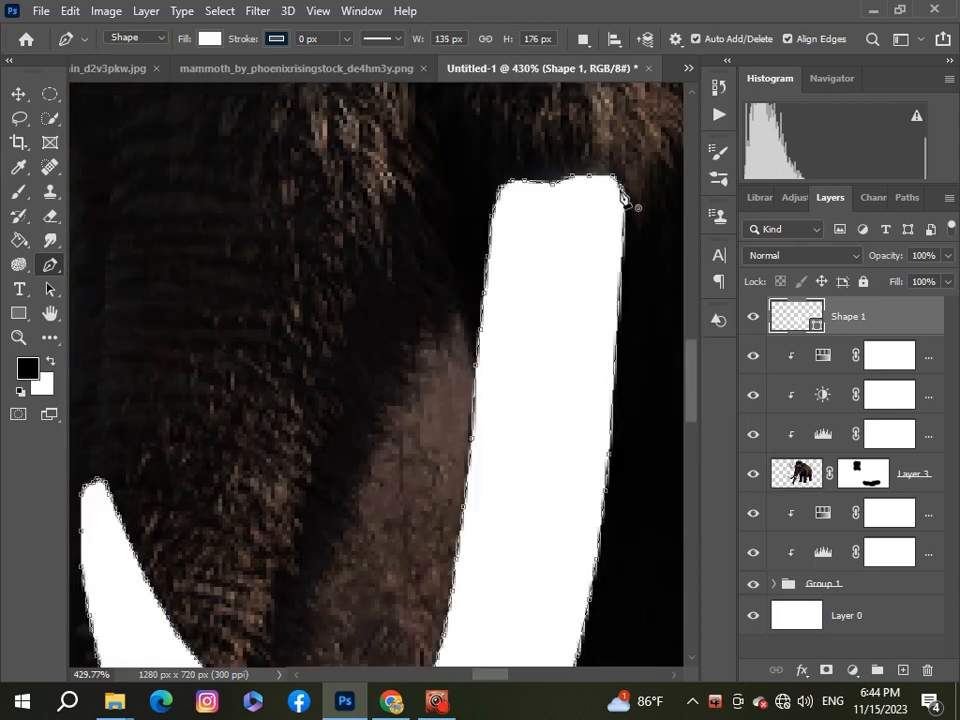
pyautogui.scroll(-10, 624, 200)
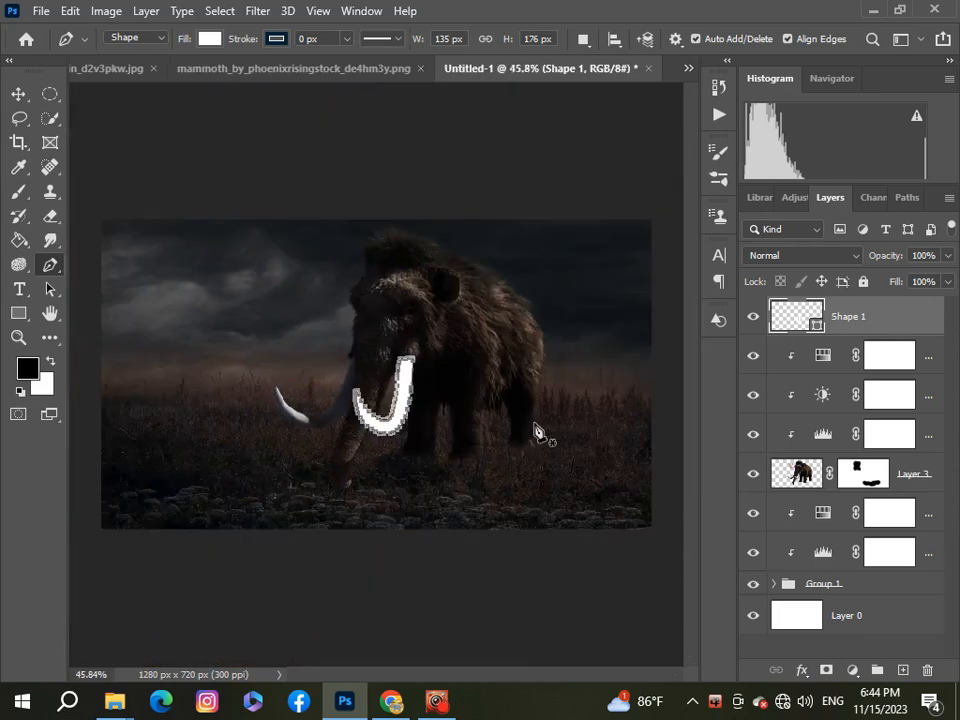
pyautogui.scroll(1, 539, 435)
pyautogui.scroll(2, 413, 418)
pyautogui.rightClick(403, 418)
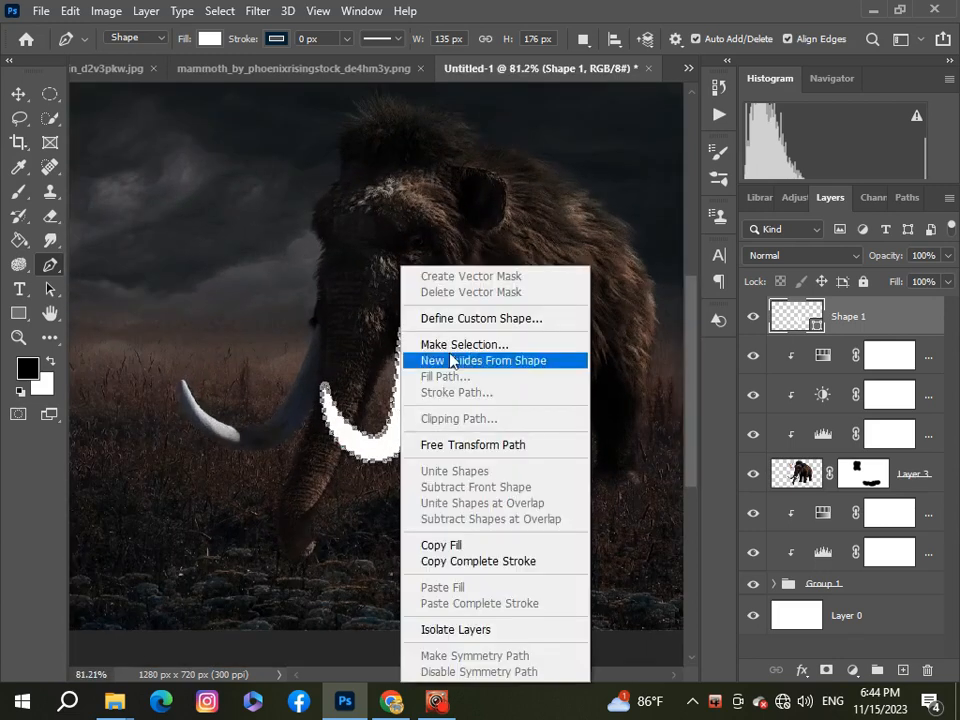
pyautogui.click(459, 345)
pyautogui.click(570, 171)
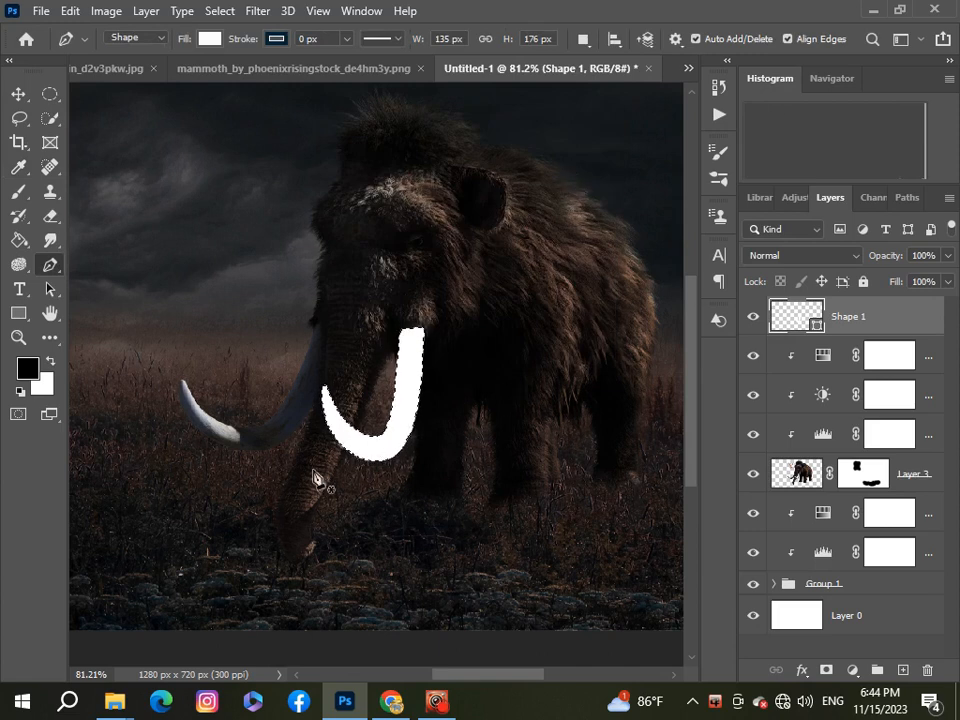
pyautogui.hotkey('ctrl', 'd')
# - Add an Outer Glow layer effect to the white tusk shape
pyautogui.scroll(5, 365, 405)
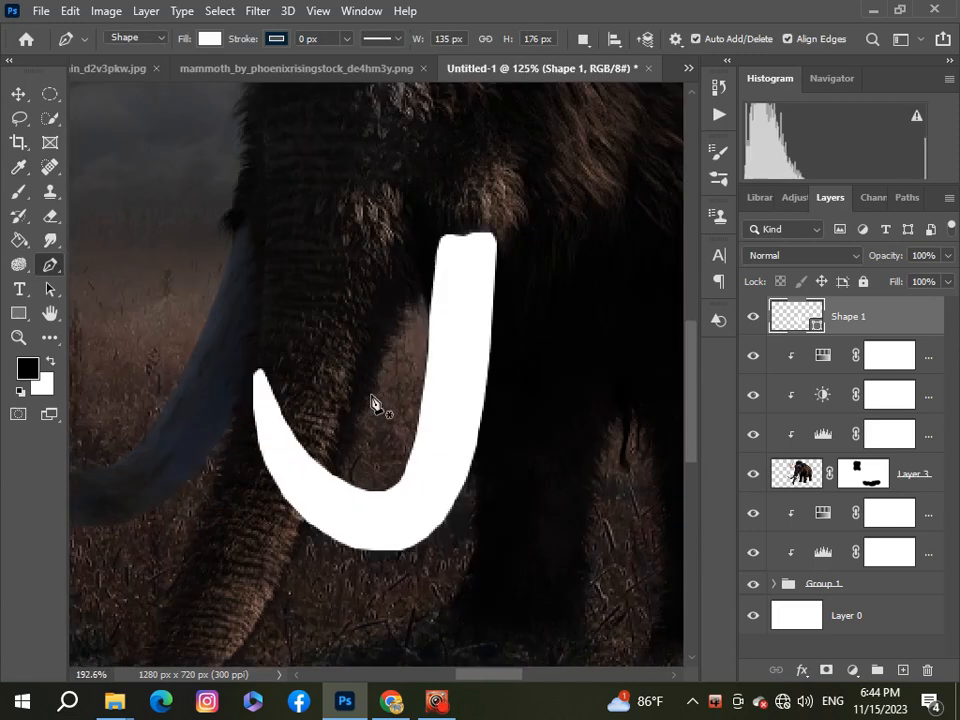
pyautogui.scroll(-4, 372, 402)
pyautogui.scroll(-5, 372, 402)
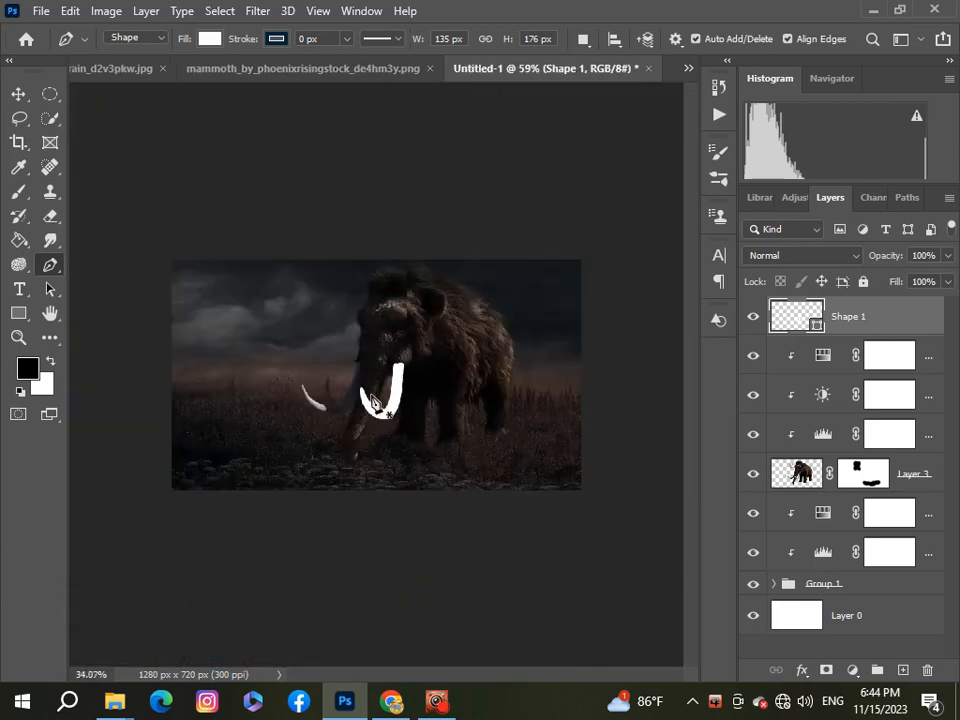
pyautogui.scroll(2, 372, 402)
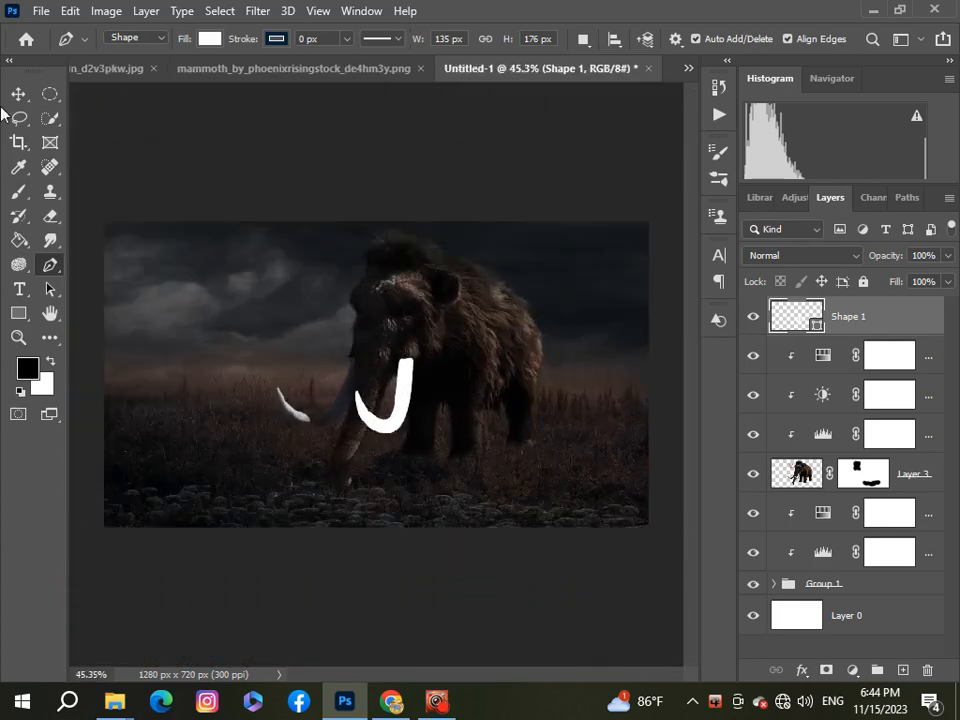
pyautogui.doubleClick(927, 320)
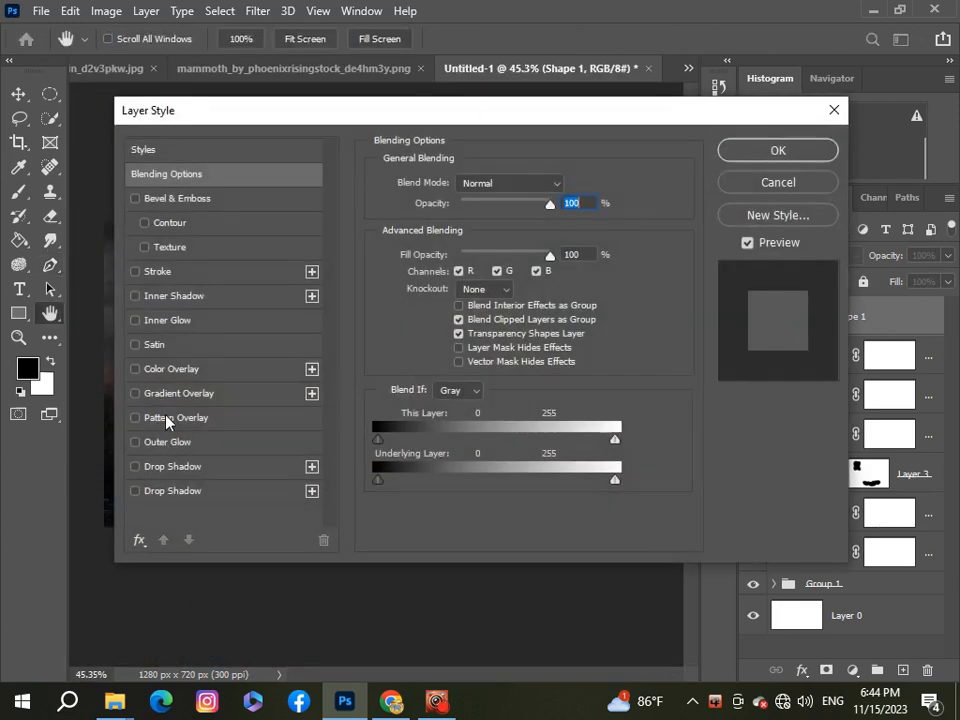
pyautogui.click(136, 444)
pyautogui.moveTo(296, 118); pyautogui.dragTo(640, 161)
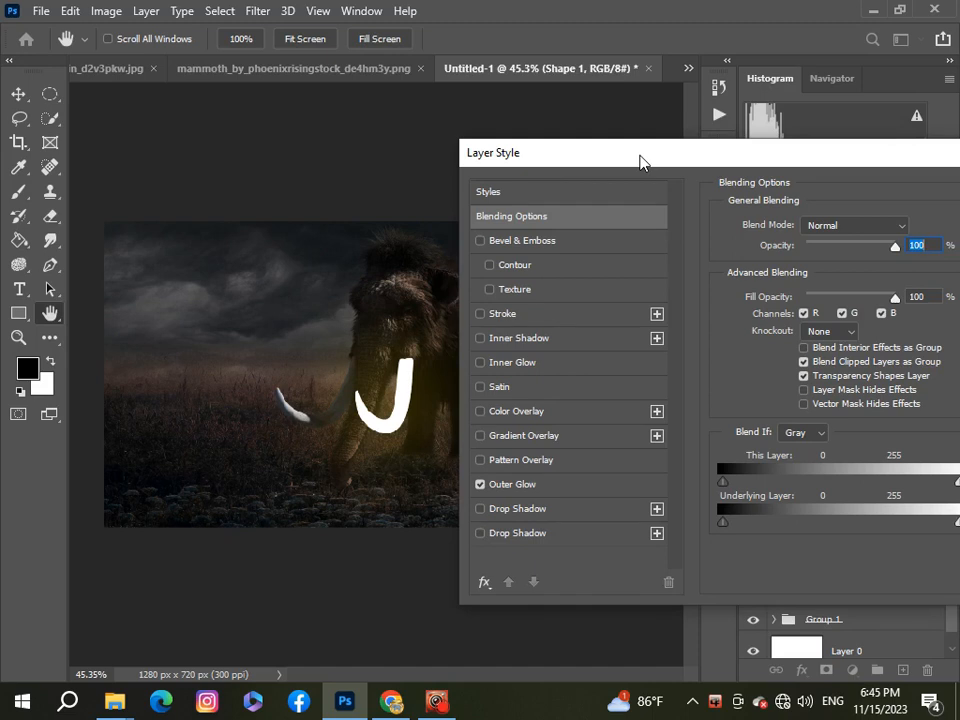
pyautogui.moveTo(640, 161); pyautogui.dragTo(470, 161)
pyautogui.click(862, 191)
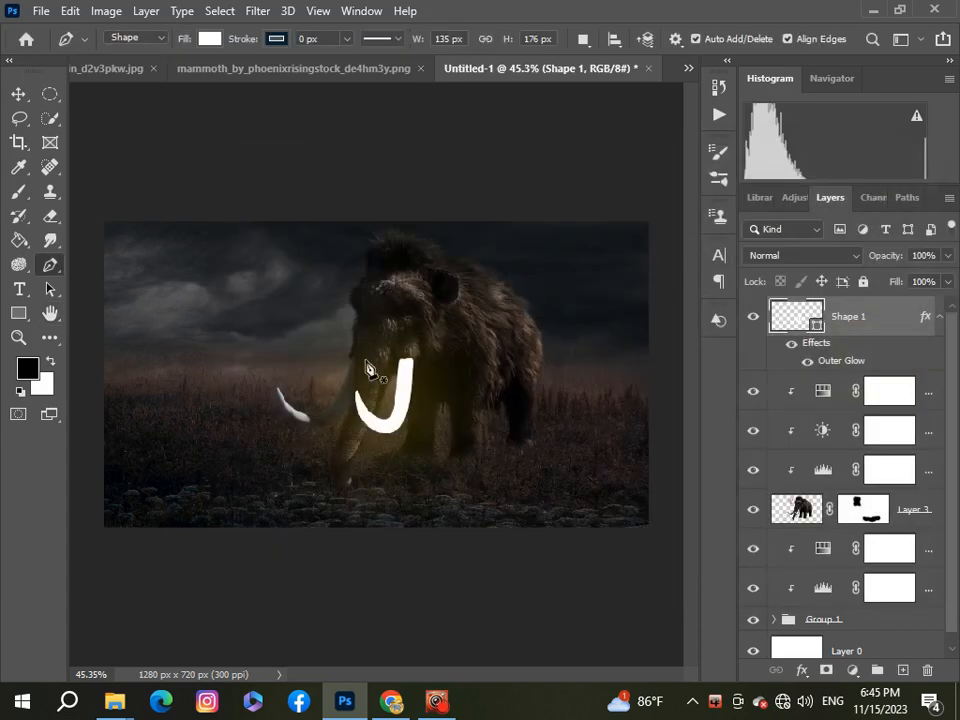
pyautogui.scroll(-4, 386, 448)
pyautogui.scroll(3, 386, 448)
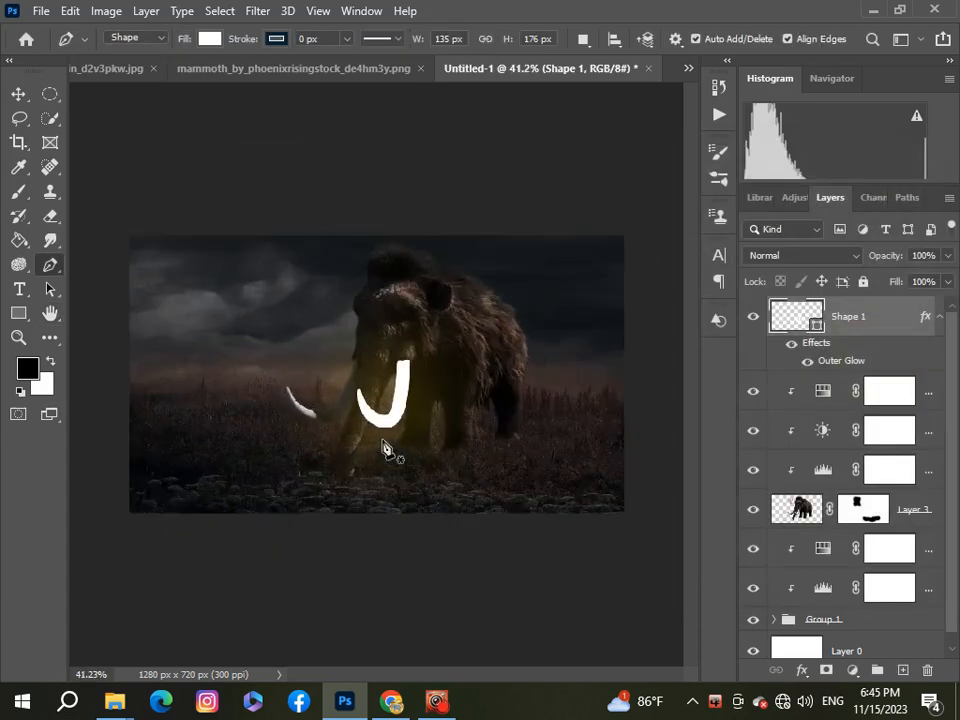
pyautogui.hotkey('ctrl', 'j')
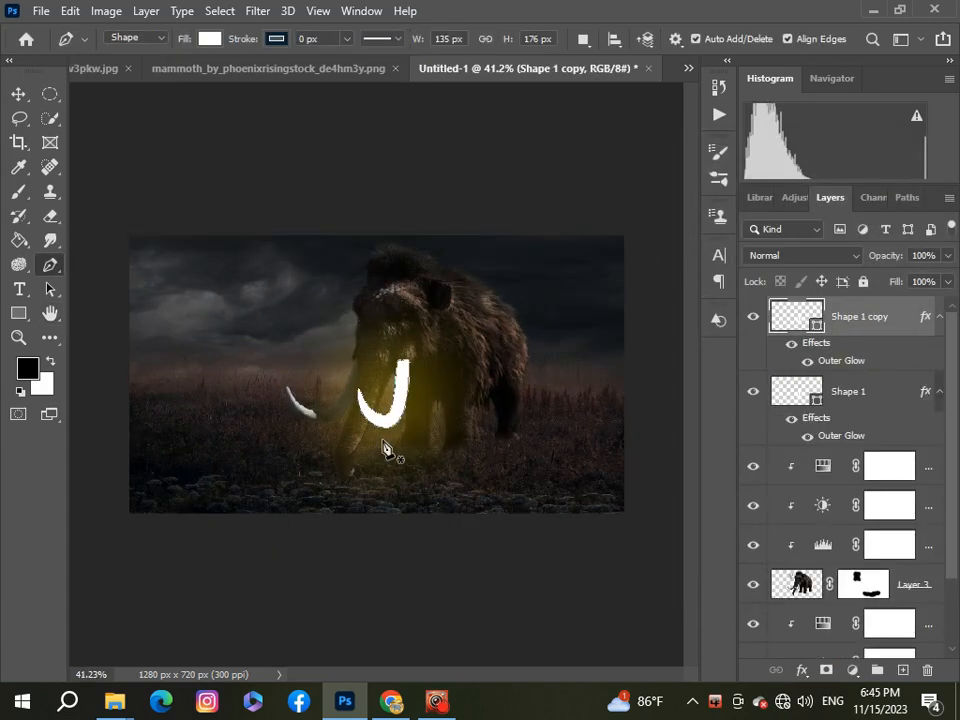
pyautogui.click(19, 94)
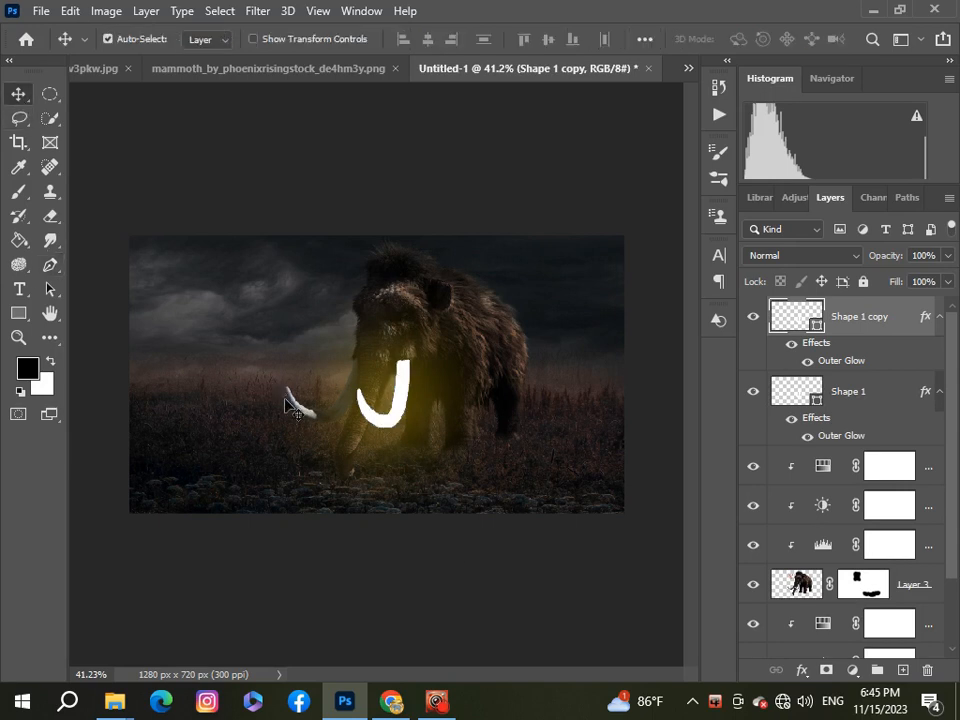
pyautogui.scroll(-4, 317, 437)
pyautogui.scroll(3, 317, 437)
pyautogui.scroll(2, 317, 437)
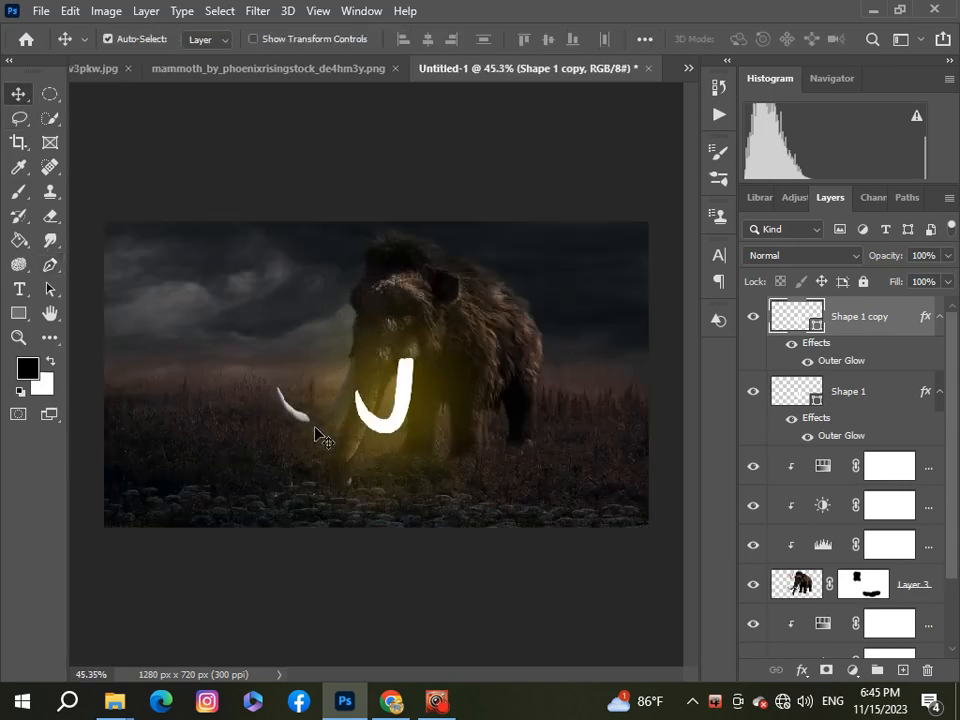
pyautogui.scroll(2, 343, 396)
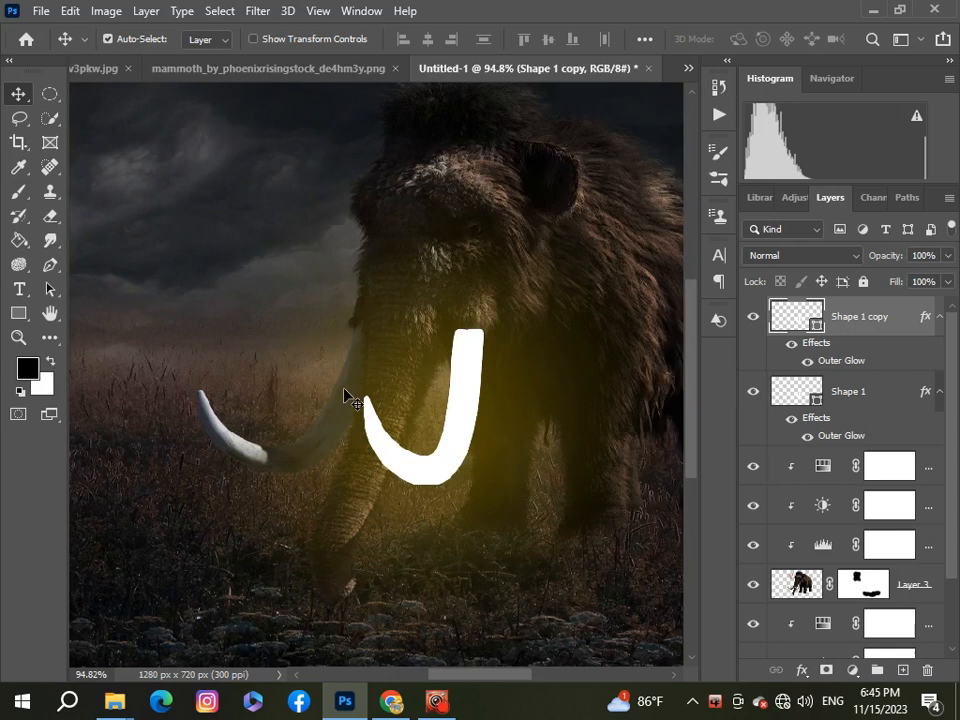
pyautogui.scroll(4, 344, 391)
pyautogui.scroll(-4, 344, 391)
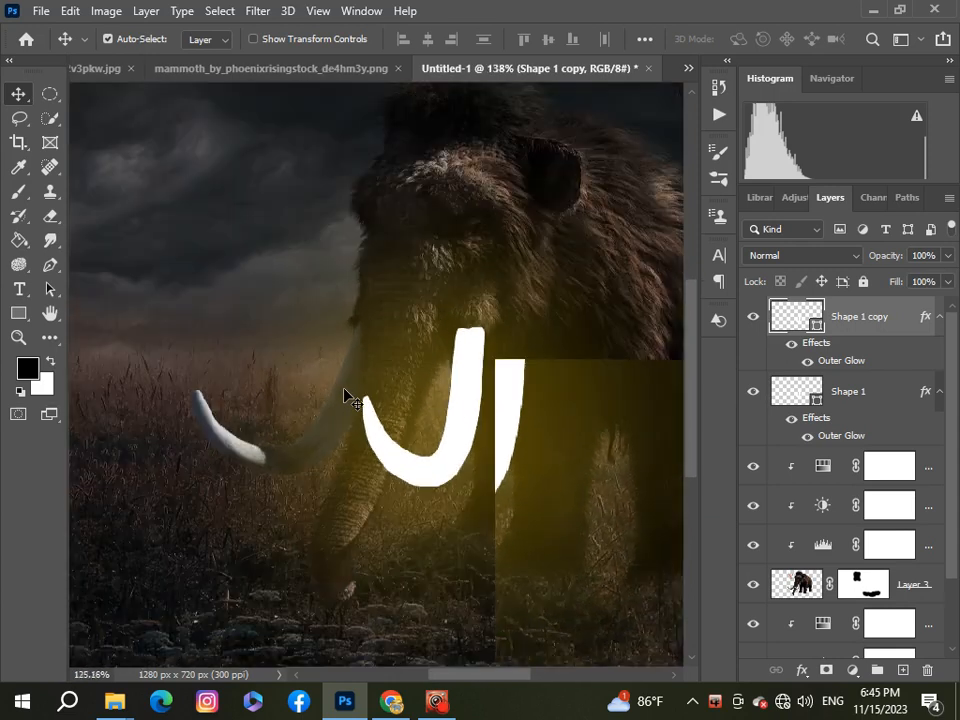
pyautogui.hotkey('ctrl', 'z')
# - With the Pen tool, start a second white shape on the mammoth's farther tusk, outlining its base and upper inner edge
pyautogui.scroll(-5, 347, 394)
pyautogui.scroll(2, 345, 392)
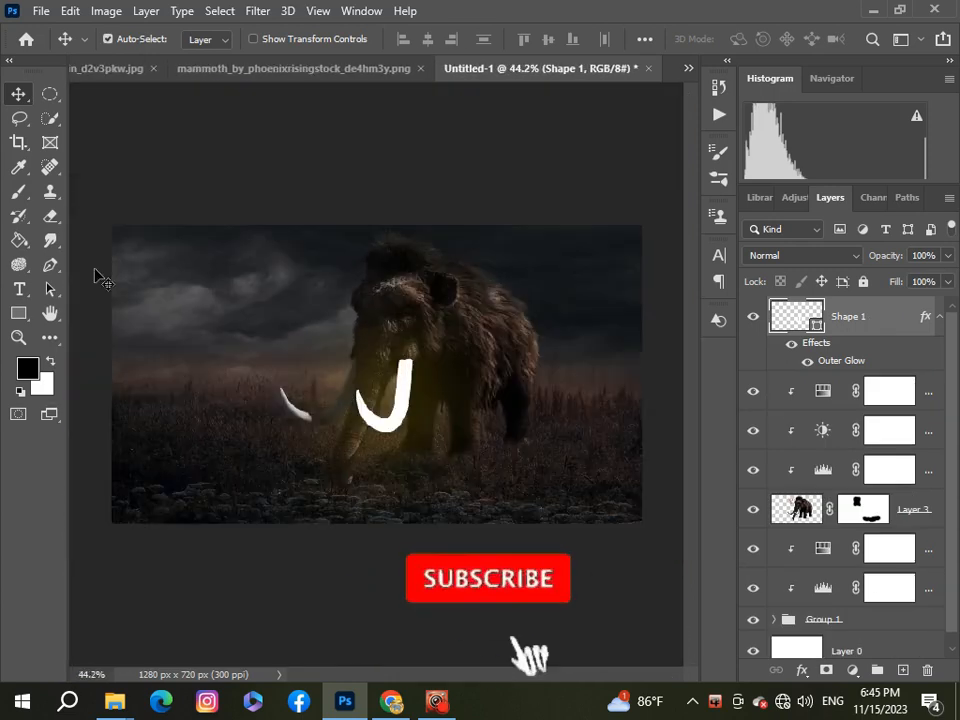
pyautogui.click(50, 264)
pyautogui.scroll(2, 360, 375)
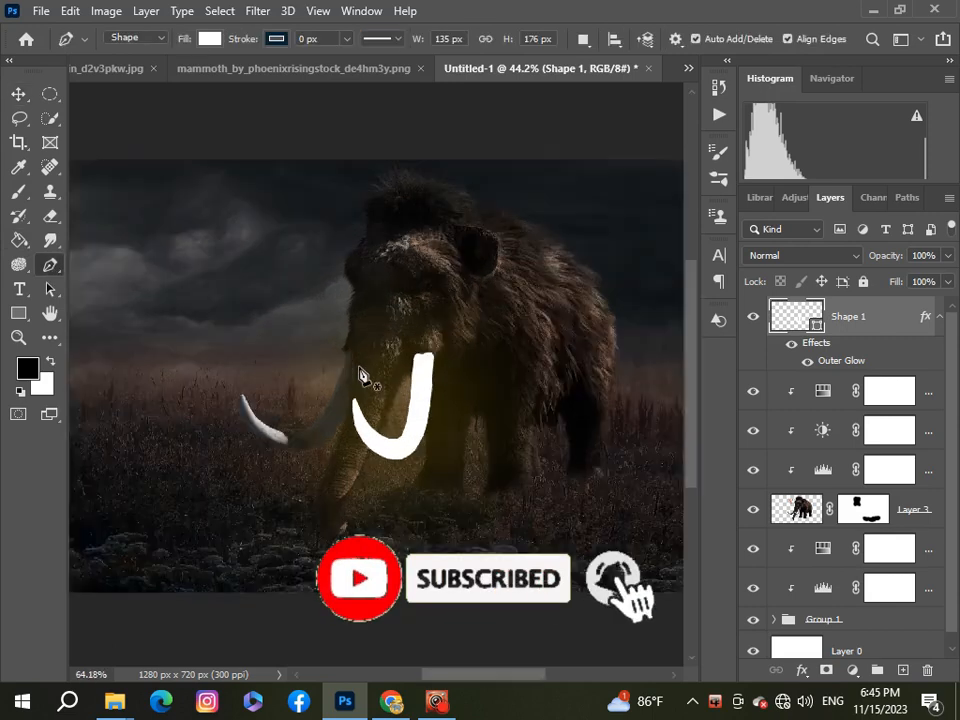
pyautogui.scroll(5, 338, 364)
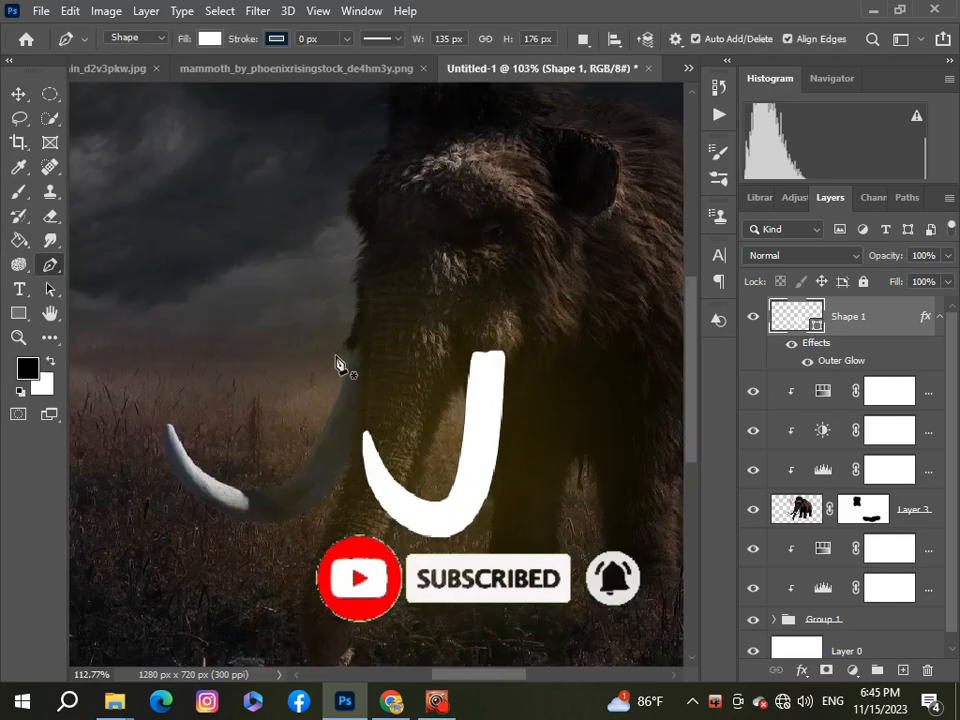
pyautogui.scroll(3, 345, 363)
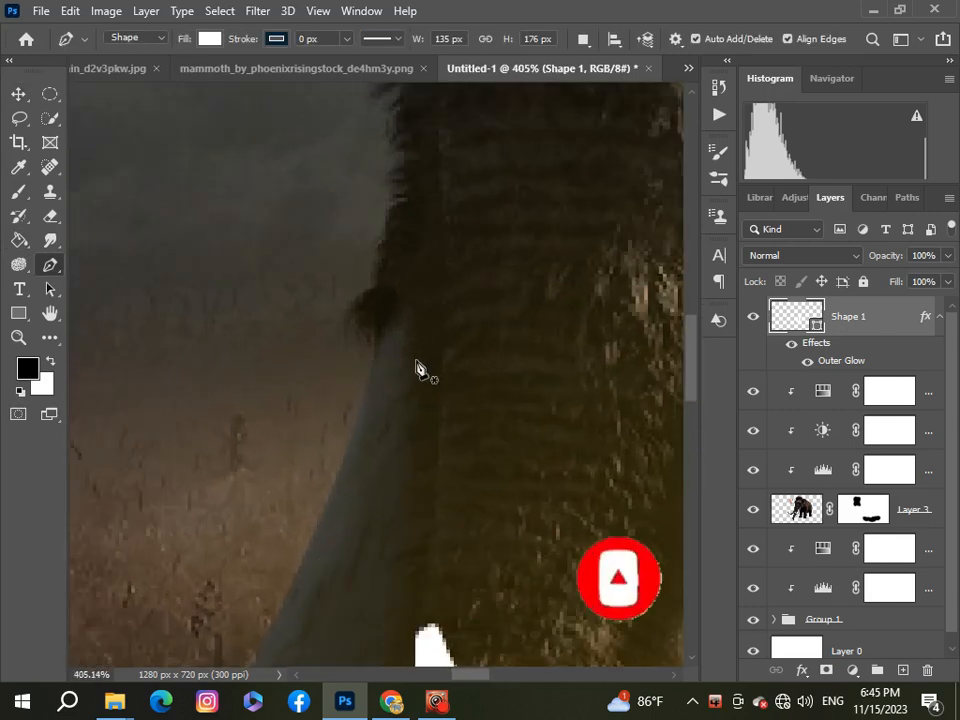
pyautogui.click(416, 363)
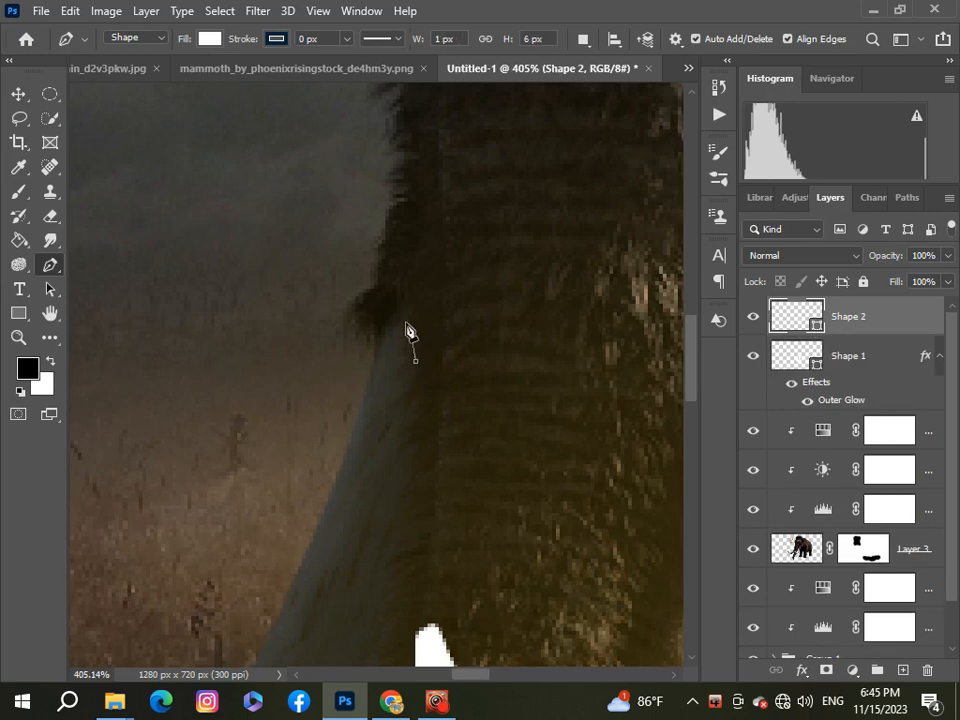
pyautogui.click(392, 328)
pyautogui.click(332, 511)
pyautogui.scroll(3, 334, 506)
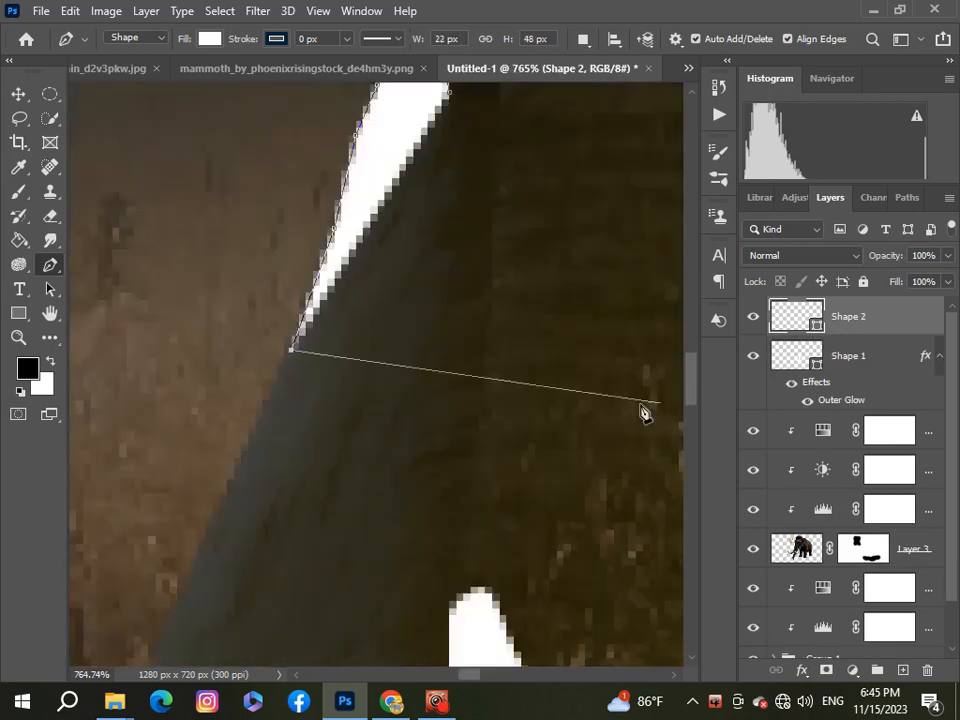
# - Continue the farther tusk's outline down its inner edge and along the inside bottom of its curve
pyautogui.click(219, 531)
pyautogui.moveTo(219, 531); pyautogui.dragTo(484, 242)
pyautogui.click(362, 476)
pyautogui.click(262, 618)
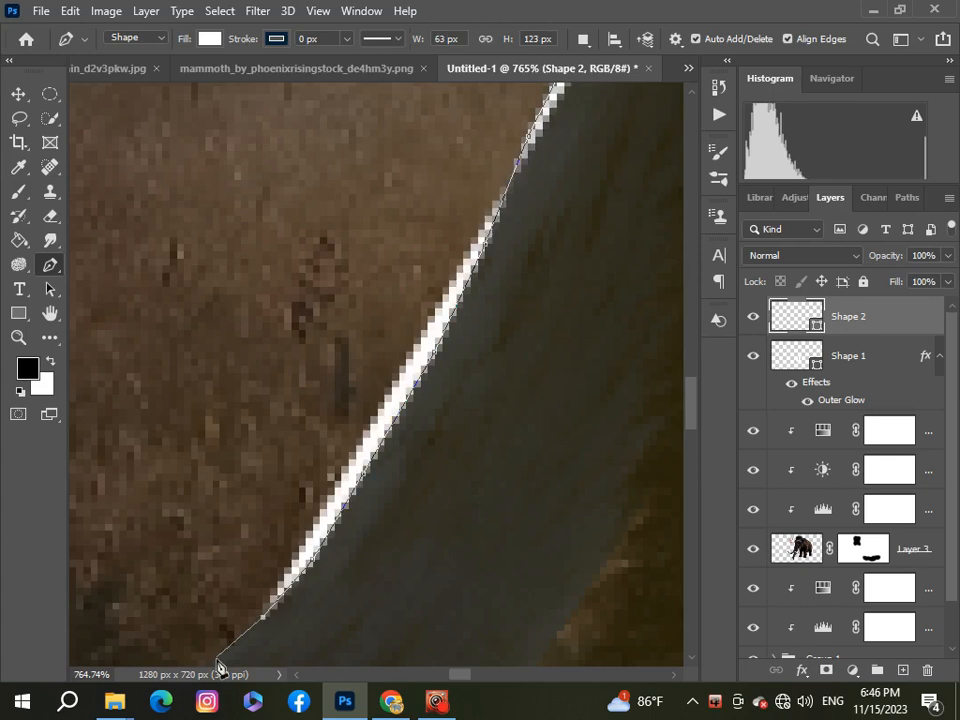
pyautogui.click(217, 660)
pyautogui.scroll(-3, 218, 660)
pyautogui.click(538, 420)
pyautogui.moveTo(456, 675); pyautogui.dragTo(431, 676)
pyautogui.click(484, 453)
pyautogui.click(291, 463)
pyautogui.click(163, 434)
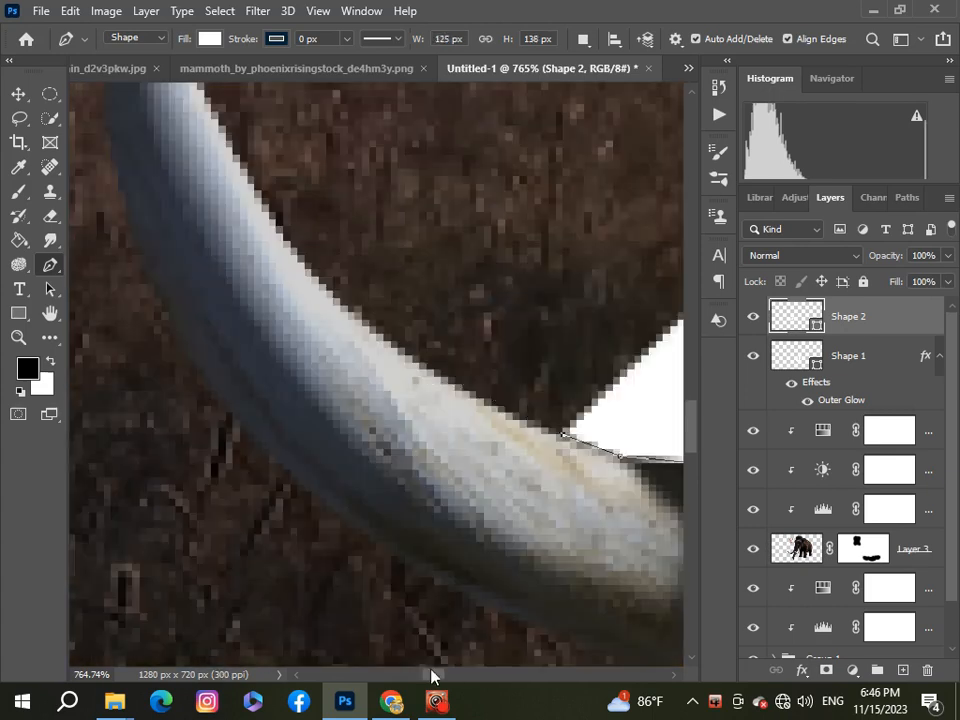
# - Trace the farther tusk's inner edge up to its tip and place the outline points around the tip
pyautogui.click(419, 364)
pyautogui.click(291, 243)
pyautogui.click(225, 135)
pyautogui.moveTo(690, 419)
pyautogui.mouseDown()
pyautogui.moveTo(690, 397)
pyautogui.moveTo(690, 437)
pyautogui.mouseUp()
pyautogui.click(182, 295)
pyautogui.click(168, 267)
pyautogui.click(147, 260)
# - Trace the farther tusk's outer edge from the tip down to the underside of the curve
pyautogui.click(108, 308)
pyautogui.click(107, 368)
pyautogui.click(122, 436)
pyautogui.click(139, 514)
pyautogui.click(182, 602)
pyautogui.click(246, 326)
pyautogui.click(325, 398)
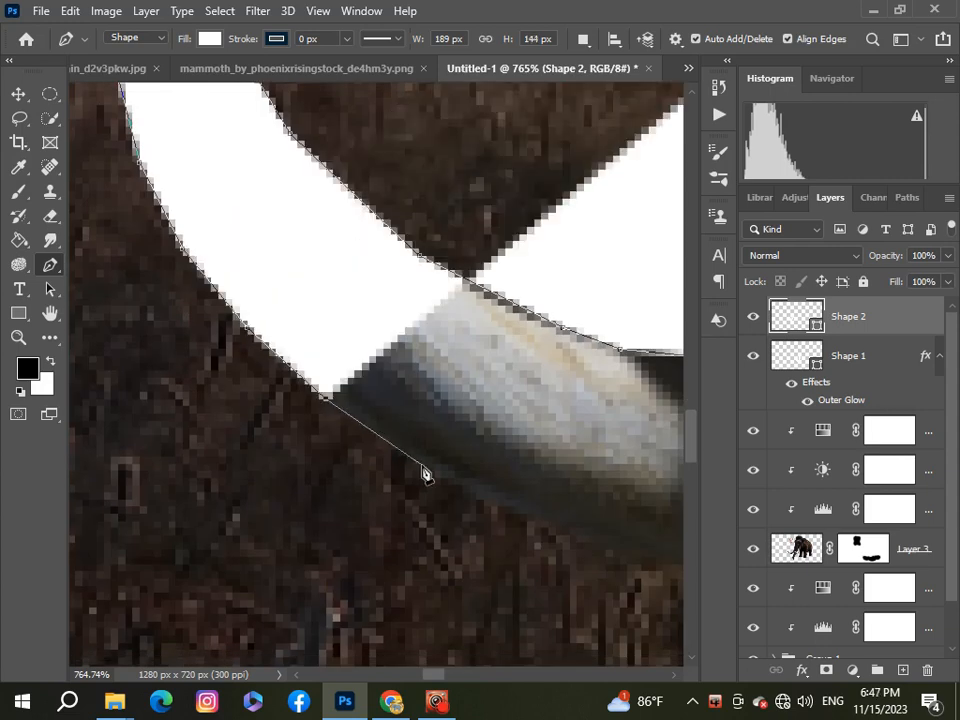
pyautogui.click(426, 469)
pyautogui.click(538, 518)
# - Carry the outer edge along the underside and back up to the base, closing the white tusk shape at about 189 by 169 px
pyautogui.click(214, 561)
pyautogui.moveTo(424, 675); pyautogui.dragTo(467, 675)
pyautogui.click(305, 571)
pyautogui.click(403, 578)
pyautogui.click(497, 556)
pyautogui.click(596, 506)
pyautogui.click(476, 452)
pyautogui.click(568, 354)
pyautogui.click(652, 243)
pyautogui.moveTo(687, 454); pyautogui.dragTo(687, 428)
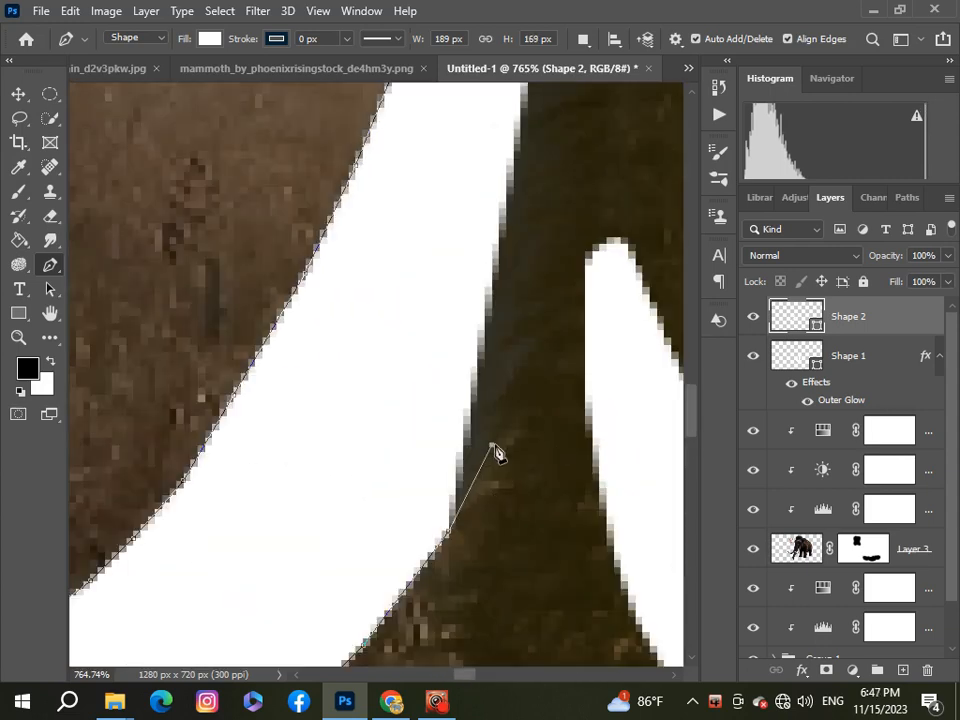
pyautogui.scroll(-6, 497, 452)
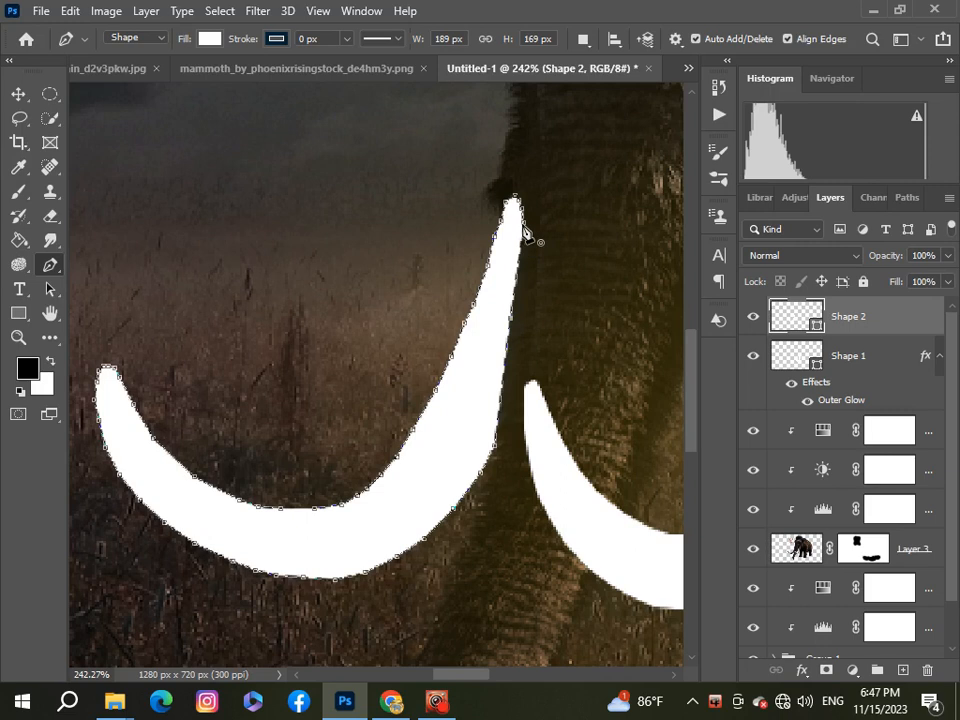
pyautogui.scroll(-5, 380, 420)
pyautogui.scroll(3, 296, 435)
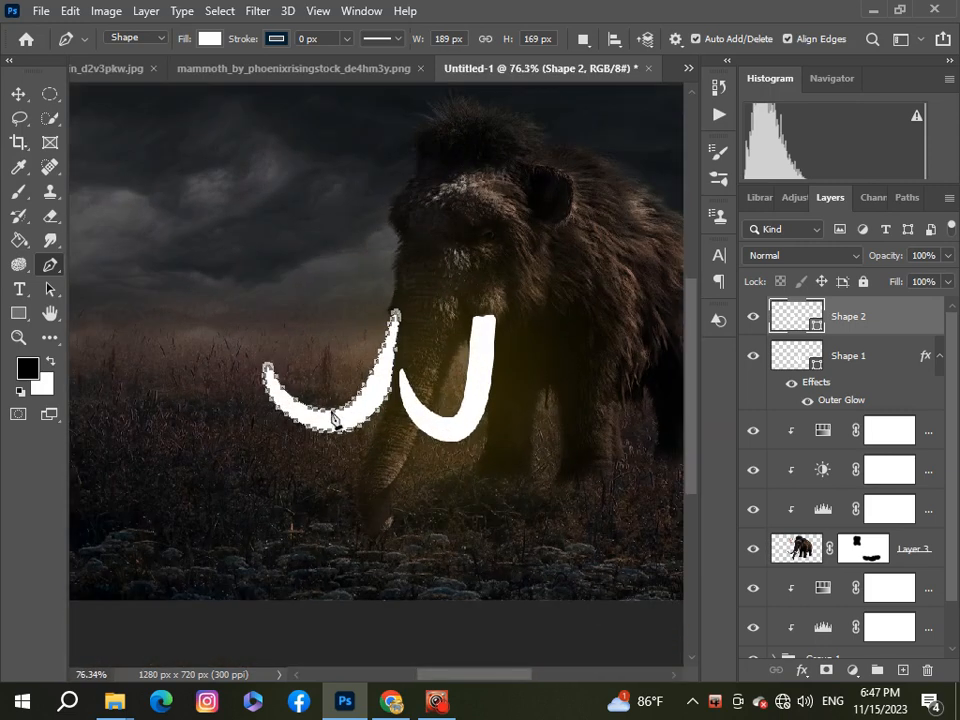
# - Make a new anti-aliased selection from the farther tusk's path with a feather radius of 0 pixels
pyautogui.rightClick(348, 417)
pyautogui.click(378, 344)
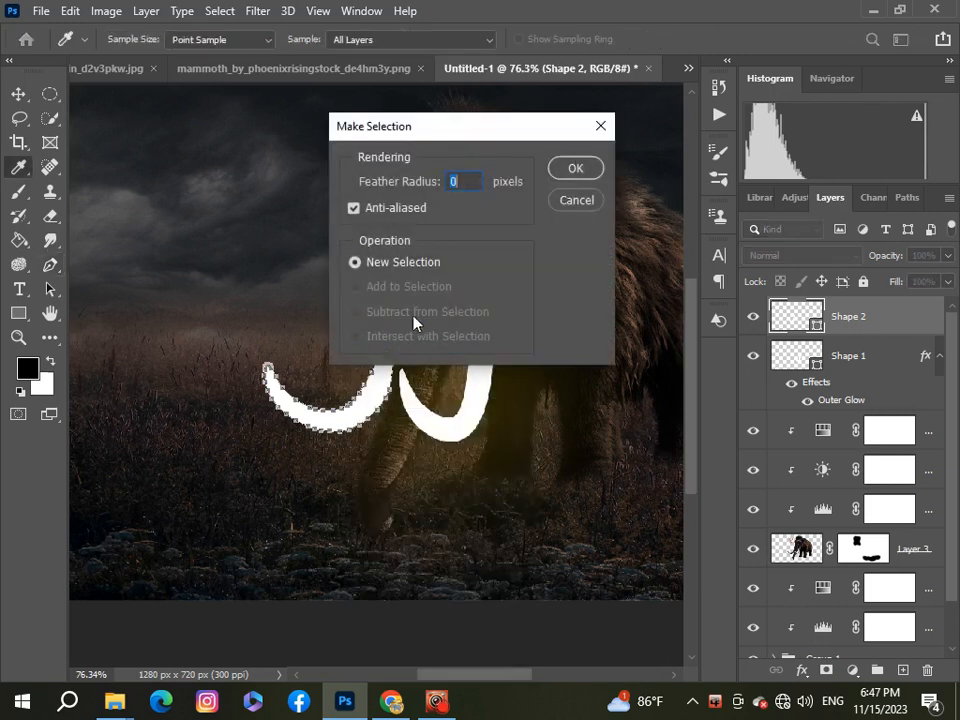
pyautogui.click(576, 172)
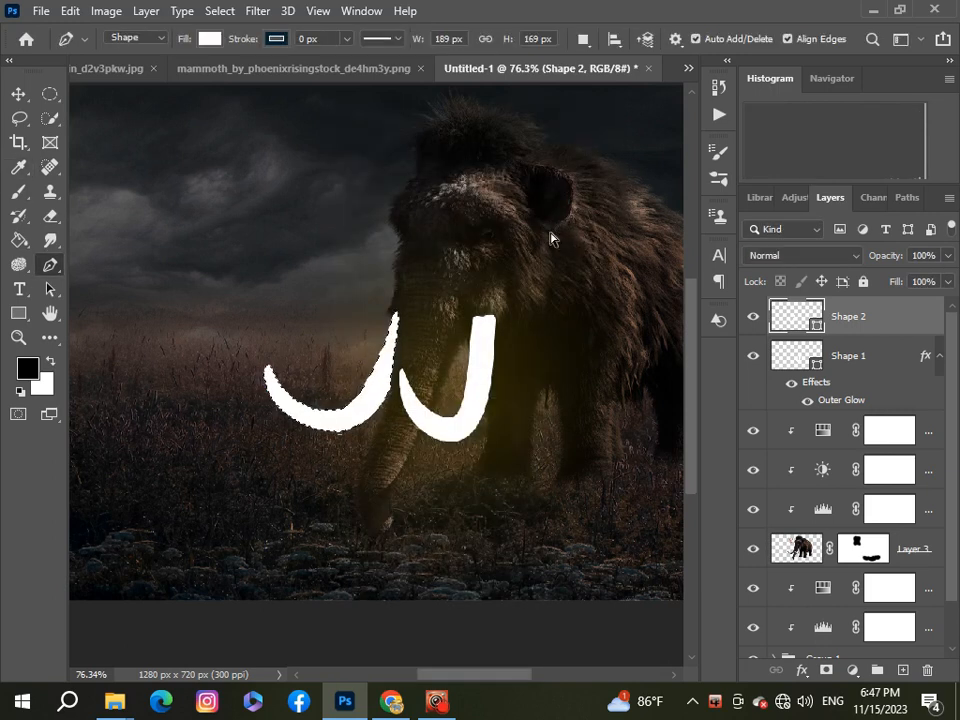
# - Add an Outer Glow layer effect to the farther tusk's white shape
pyautogui.scroll(-3, 176, 411)
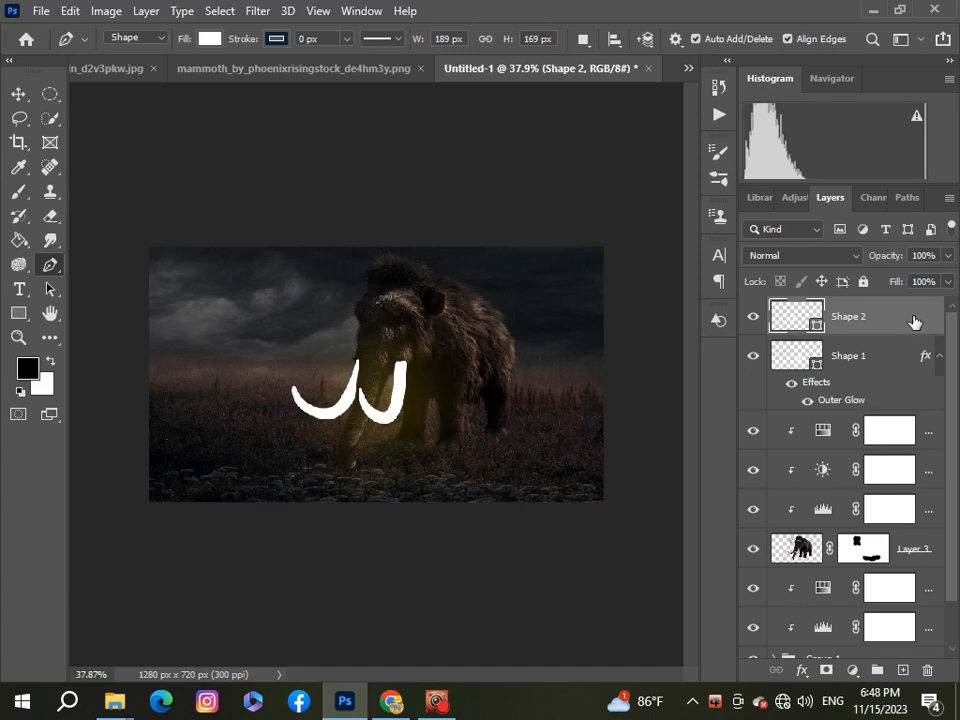
pyautogui.doubleClick(921, 318)
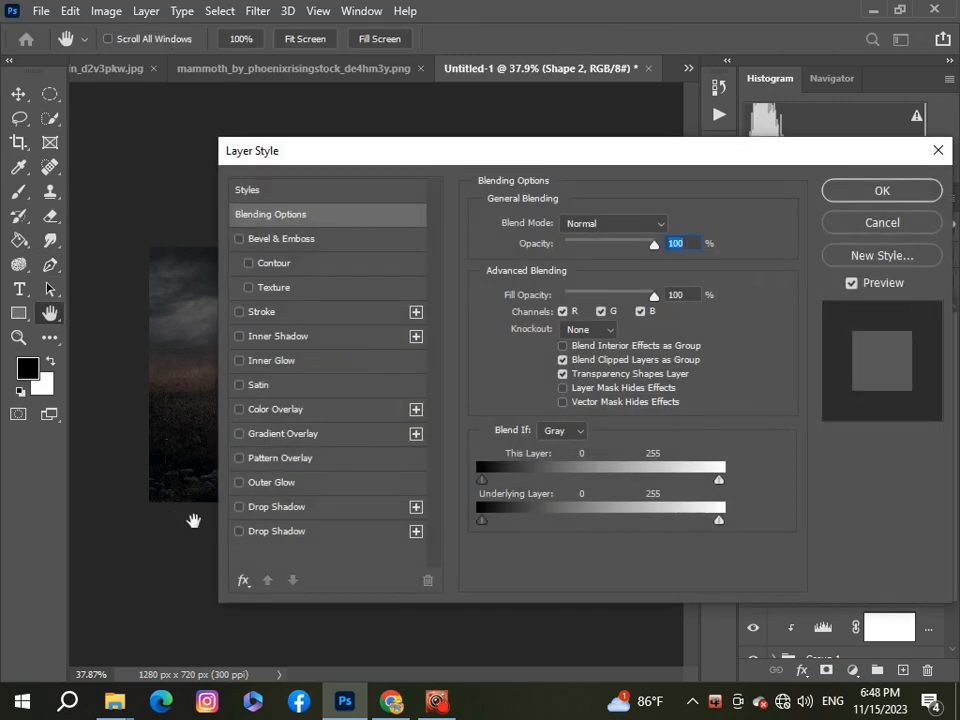
pyautogui.click(239, 484)
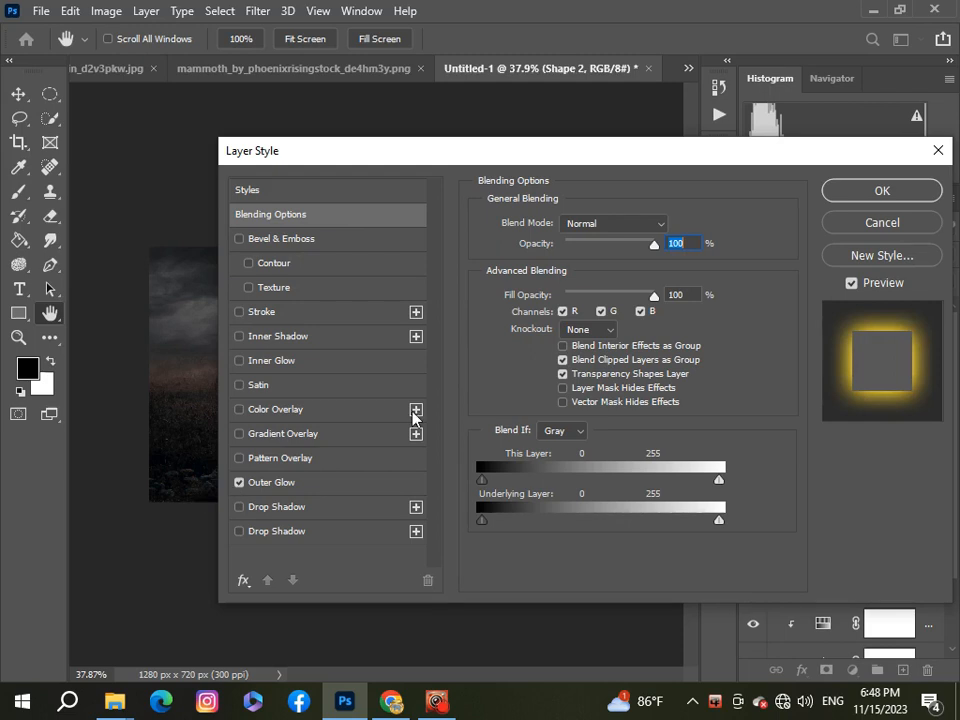
pyautogui.click(882, 191)
pyautogui.scroll(-3, 300, 390)
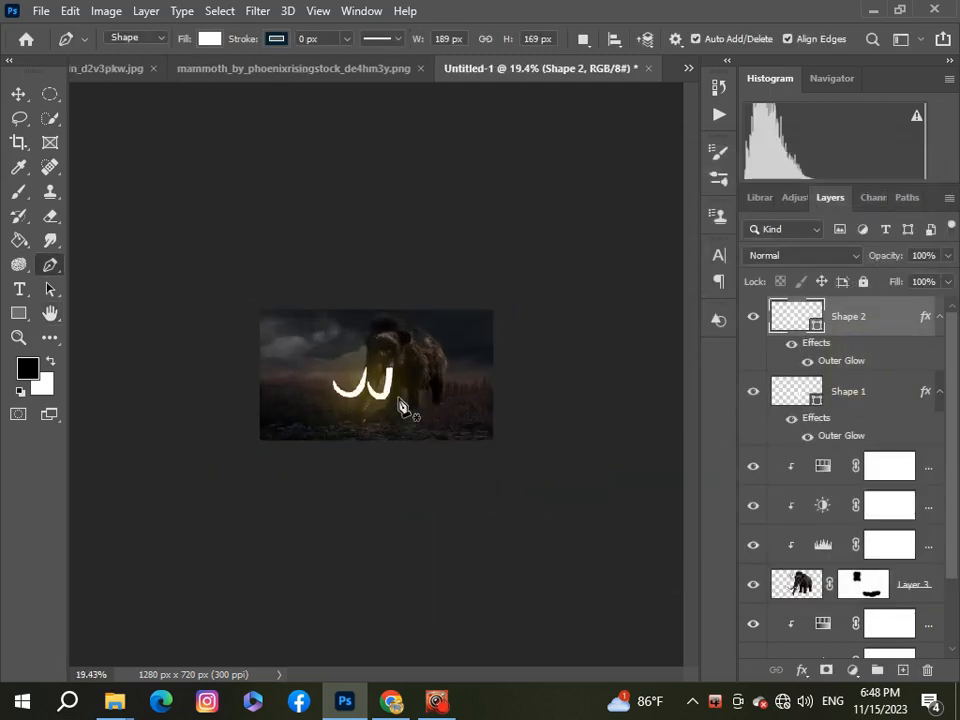
pyautogui.scroll(5, 403, 407)
pyautogui.scroll(-2, 401, 407)
pyautogui.scroll(1, 401, 407)
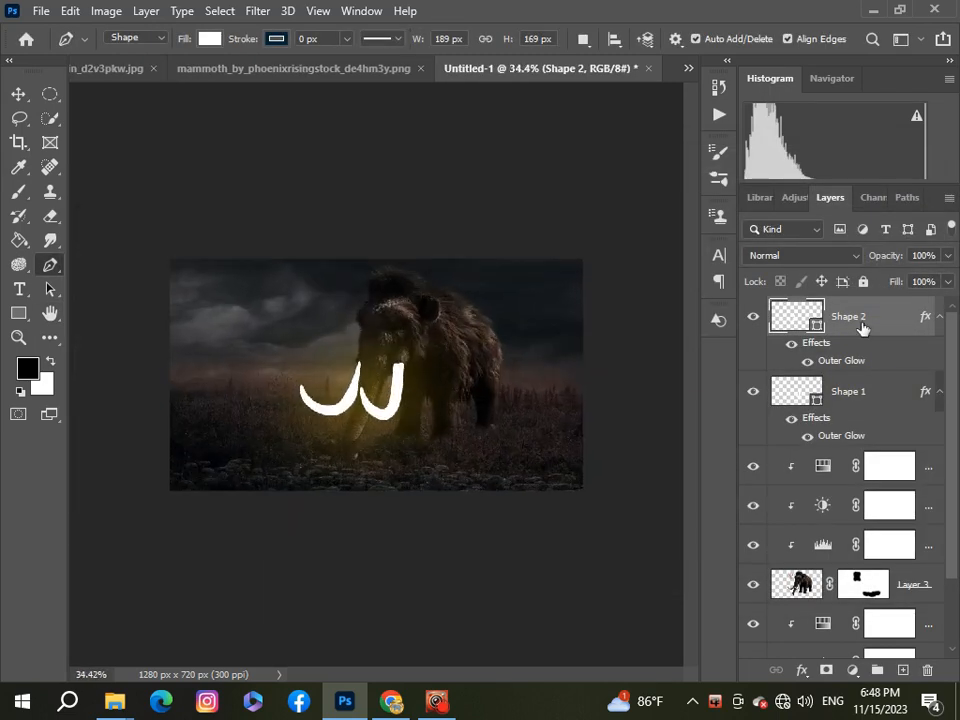
# - Select both glowing tusk shape layers and group them
pyautogui.click(20, 94)
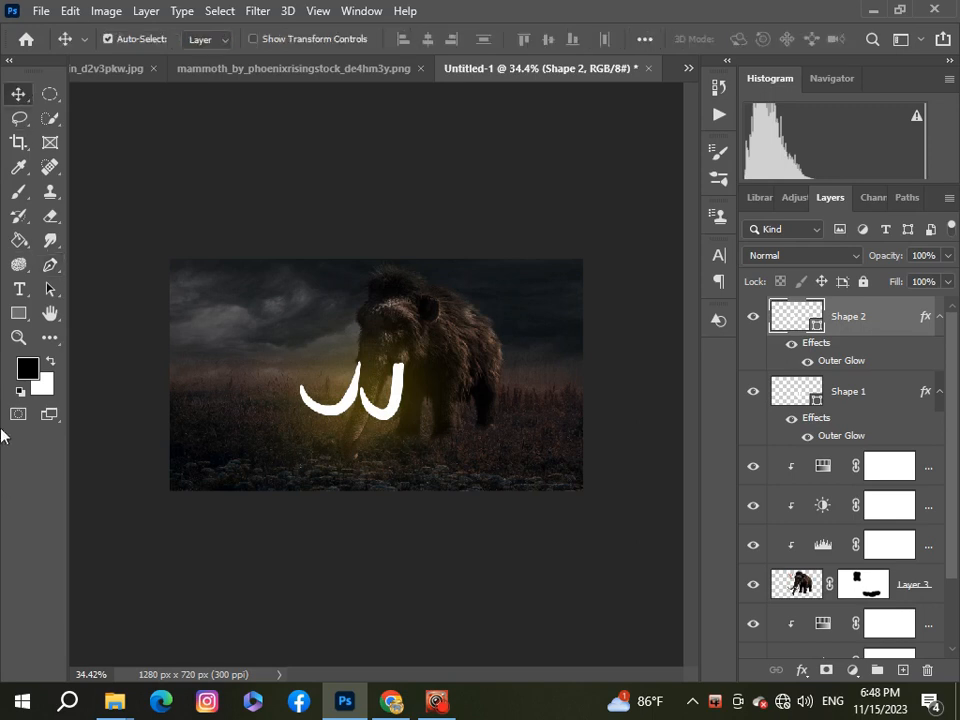
pyautogui.keyDown('ctrl'); pyautogui.click(894, 396); pyautogui.keyUp('ctrl')
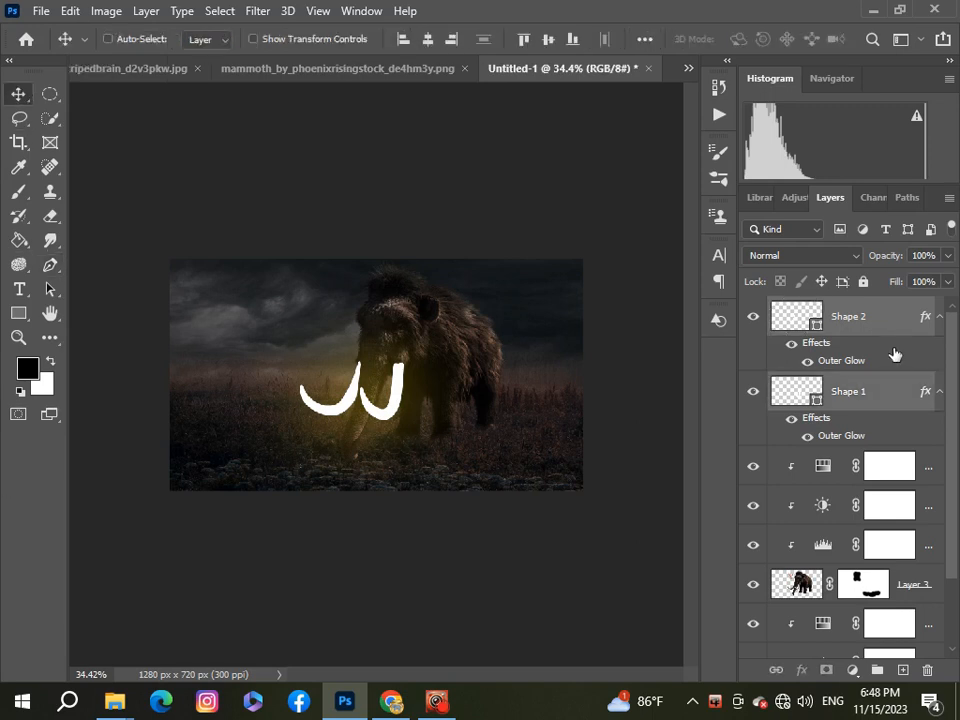
pyautogui.keyDown('ctrl'); pyautogui.click(894, 352); pyautogui.keyUp('ctrl')
pyautogui.keyDown('ctrl'); pyautogui.click(890, 318); pyautogui.keyUp('ctrl')
pyautogui.hotkey('ctrl', 'g')
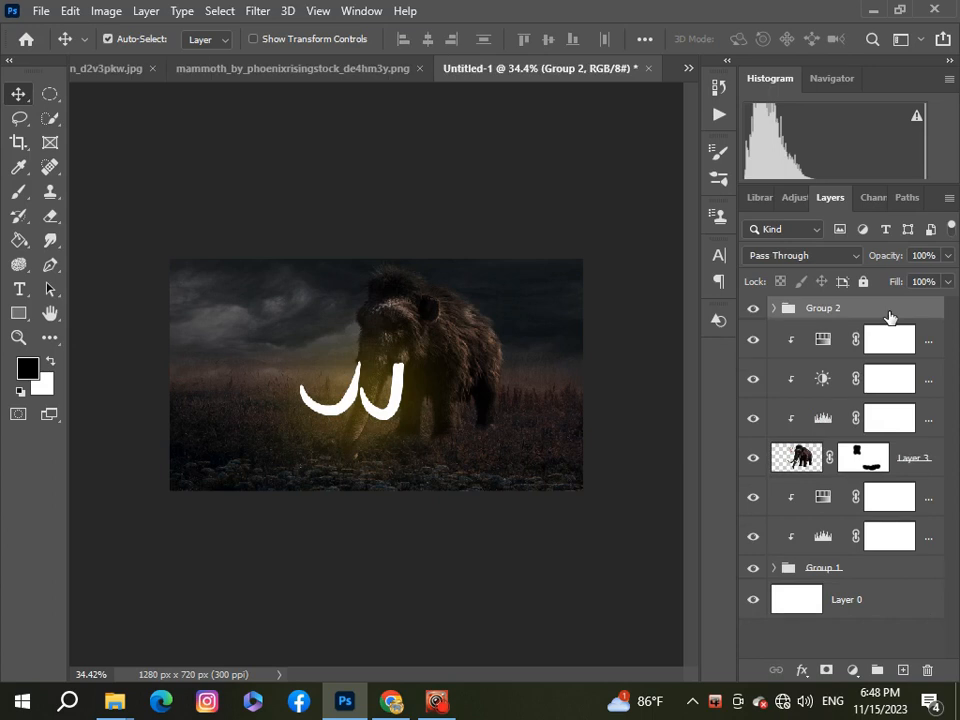
# - Duplicate the tusk group and set the copy's opacity to 34%
pyautogui.hotkey('ctrl', 'j')
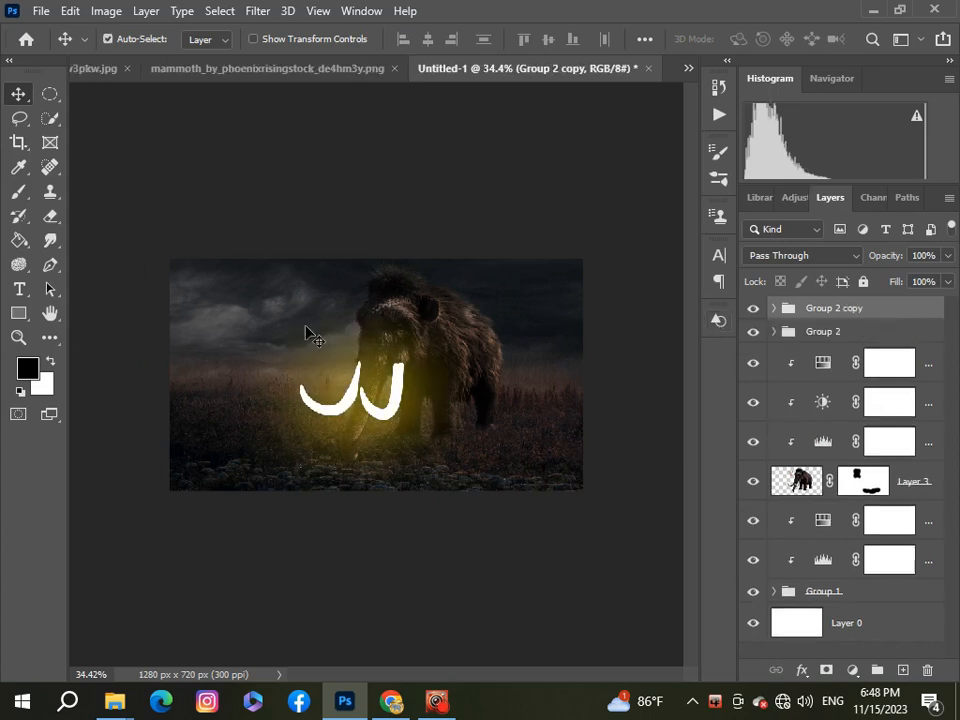
pyautogui.scroll(-4, 306, 327)
pyautogui.scroll(1, 296, 358)
pyautogui.click(949, 256)
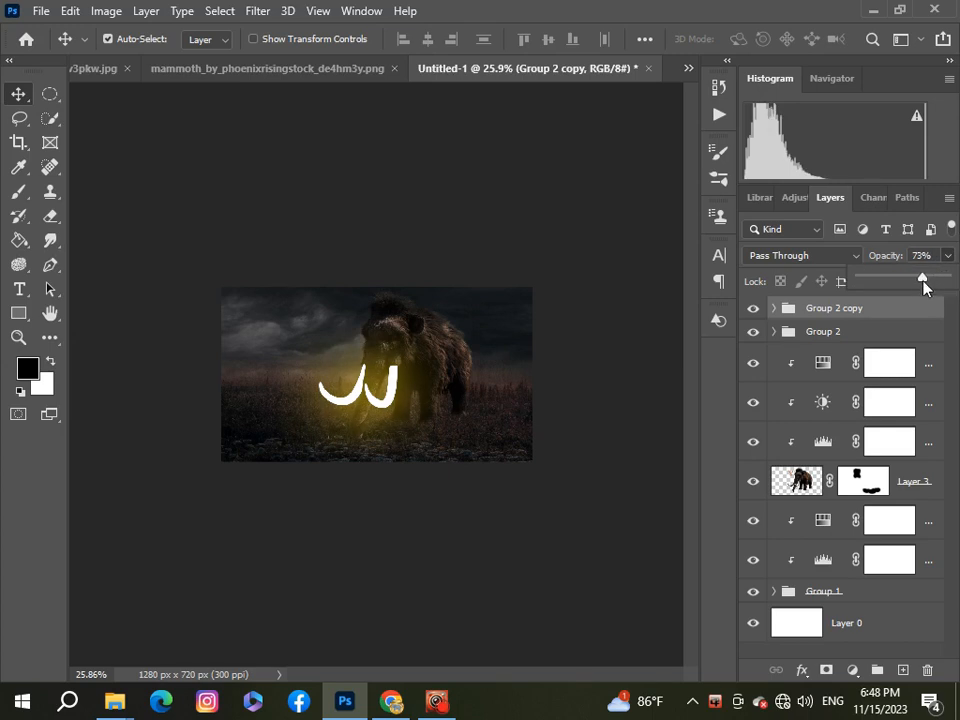
pyautogui.moveTo(923, 280); pyautogui.dragTo(895, 280)
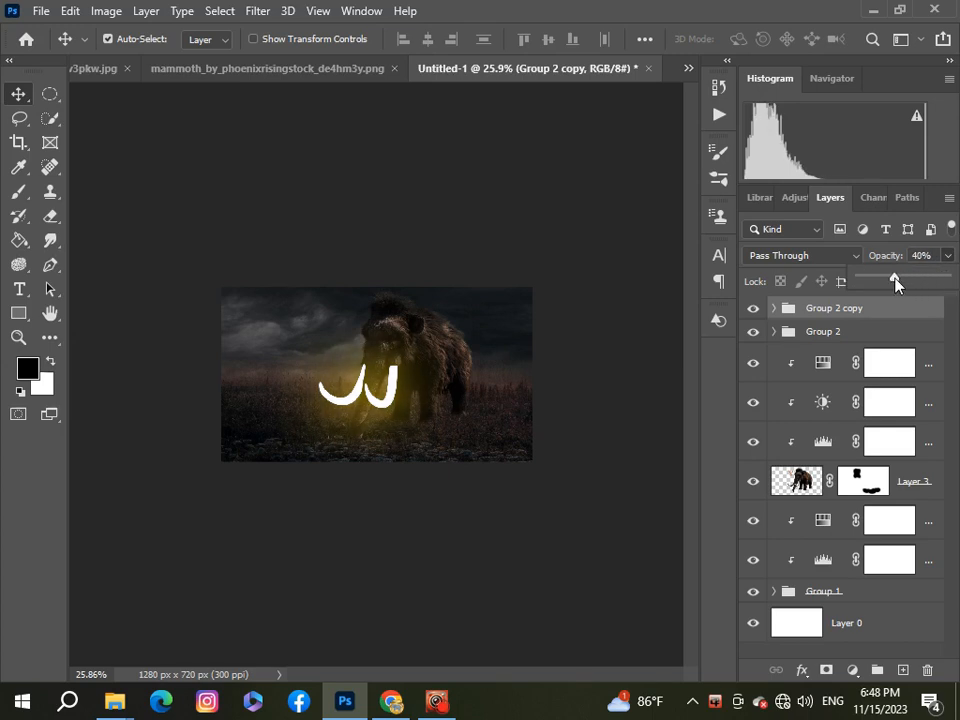
pyautogui.scroll(-3, 376, 370)
pyautogui.scroll(6, 376, 370)
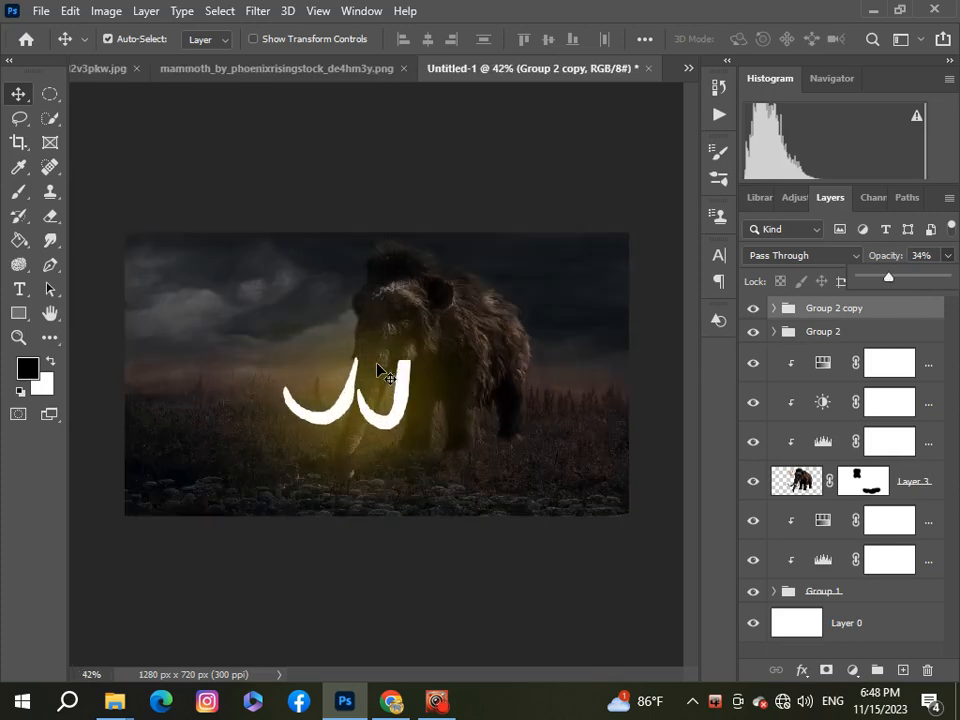
pyautogui.scroll(-3, 386, 374)
pyautogui.scroll(-3, 385, 373)
pyautogui.scroll(2, 388, 375)
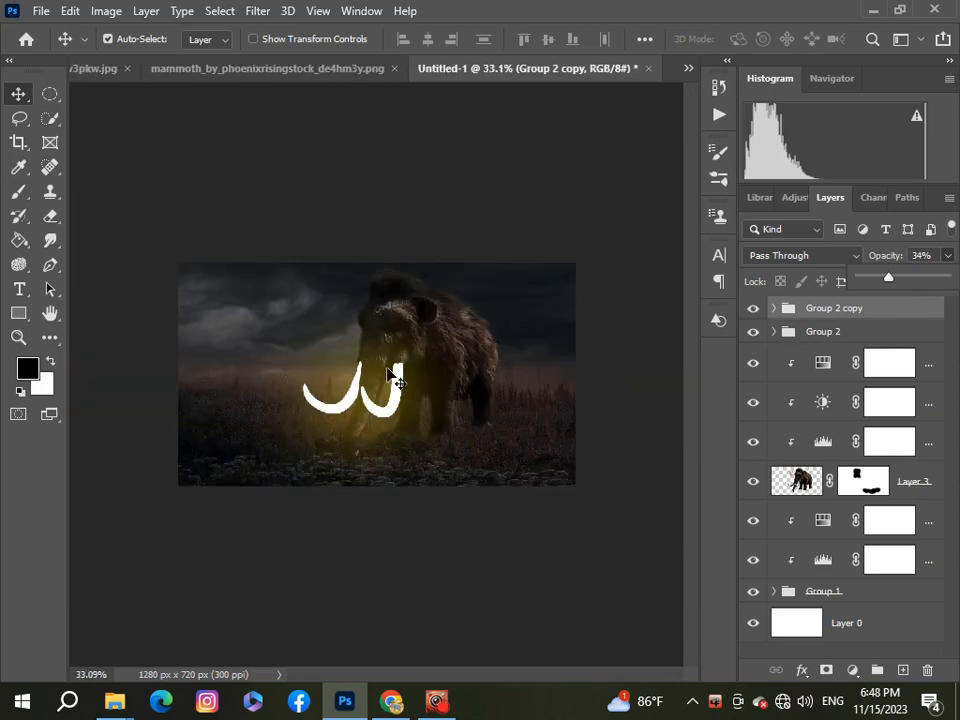
pyautogui.scroll(2, 285, 426)
pyautogui.scroll(-4, 285, 426)
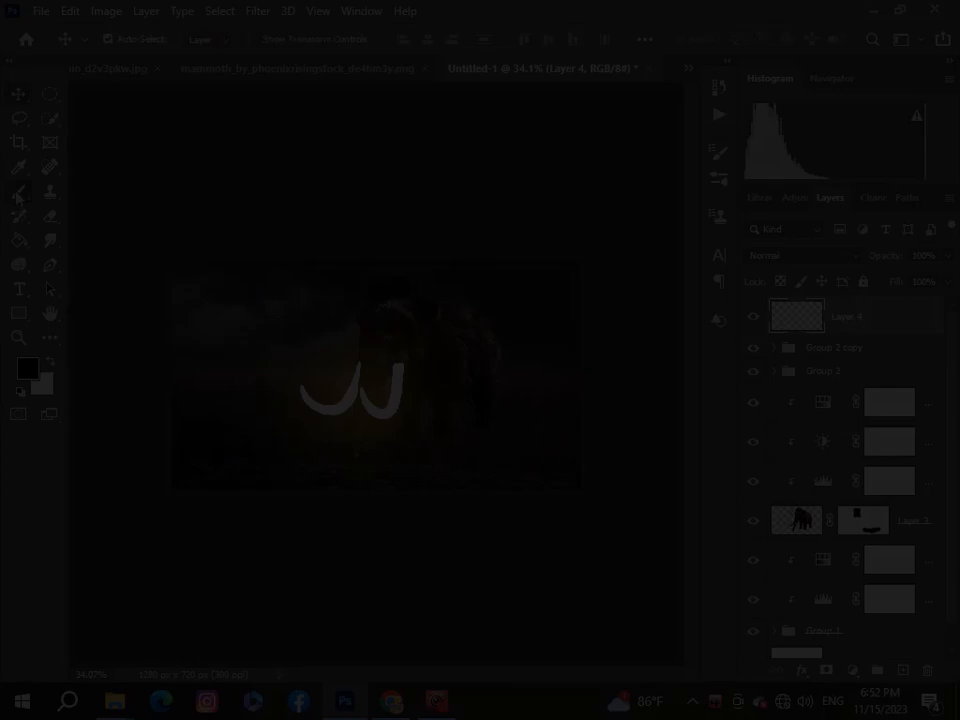
# - Set the new empty top layer's blend mode to Overlay and reduce the brush size to 250
pyautogui.press('[')
pyautogui.press('[')
pyautogui.press('[')
pyautogui.press('[')
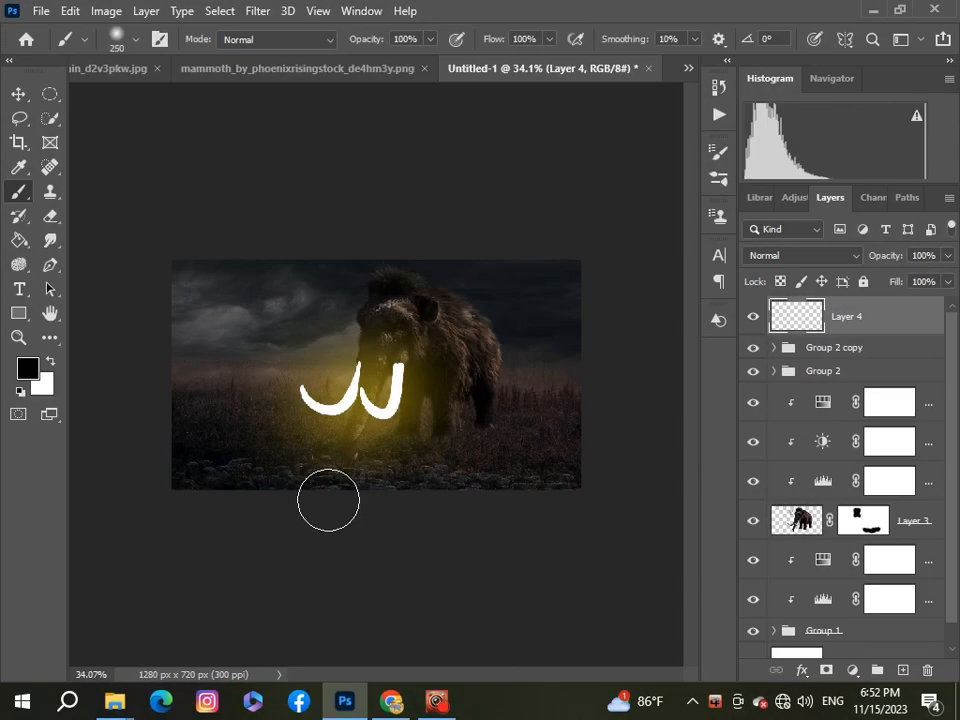
pyautogui.scroll(4, 396, 428)
pyautogui.click(849, 255)
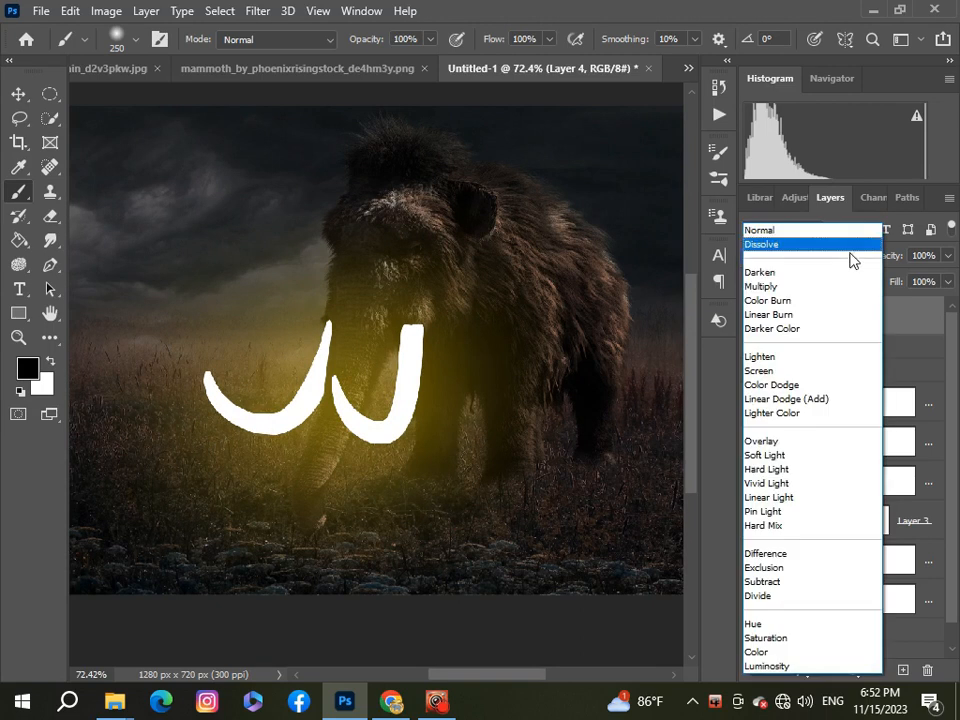
pyautogui.click(762, 441)
# - Sample the yellow glow between the tusks and set a brighter golden yellow of that hue as the brush's foreground color
pyautogui.click(27, 368)
pyautogui.click(375, 427)
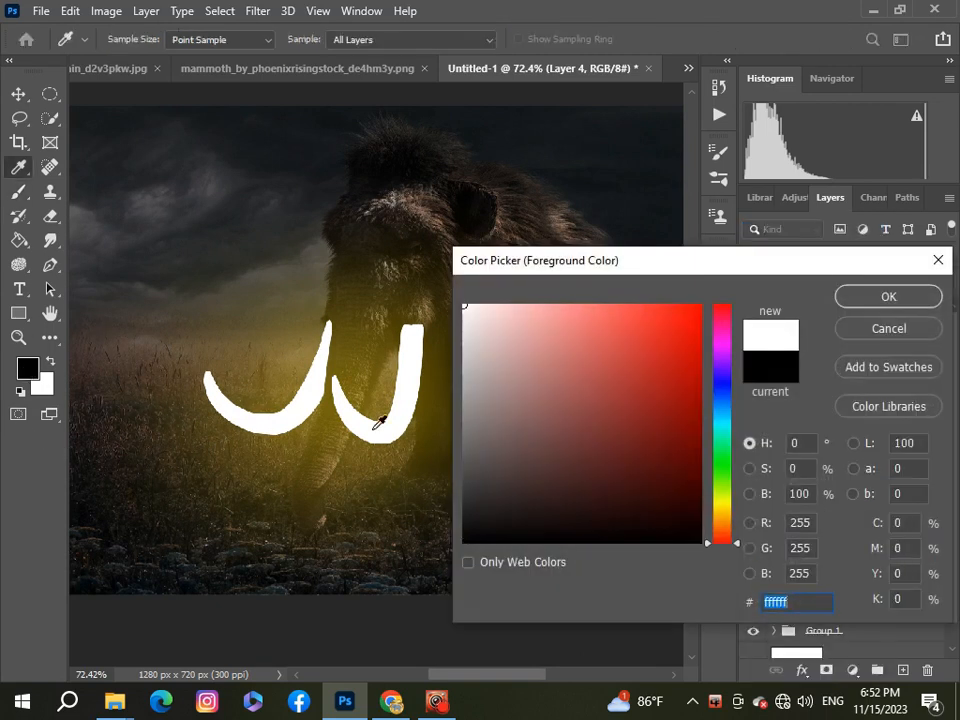
pyautogui.click(293, 392)
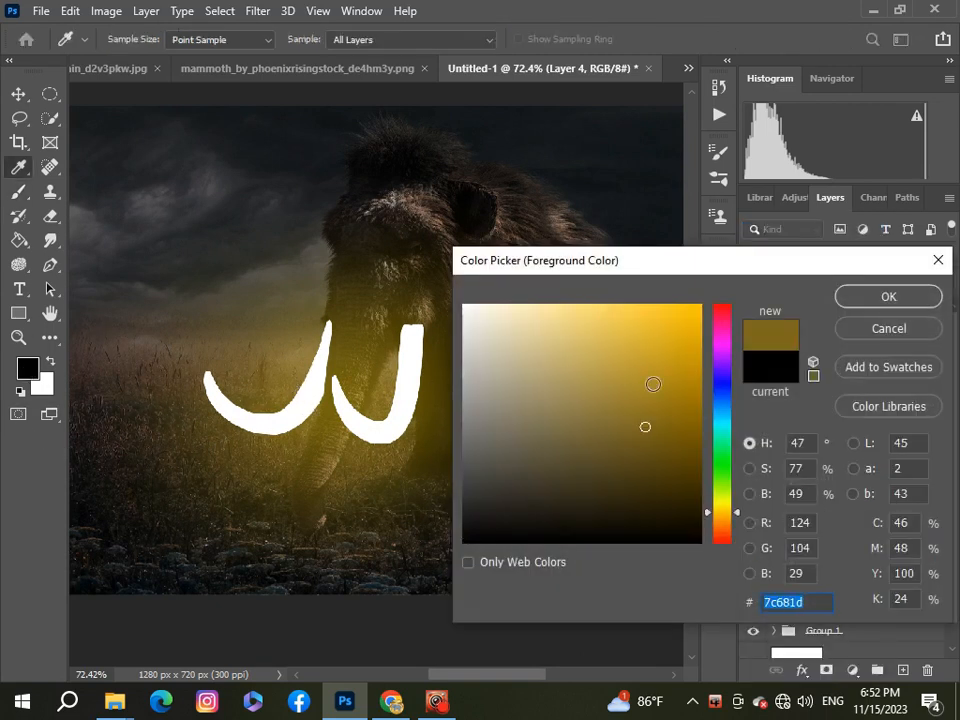
pyautogui.click(658, 310)
pyautogui.click(890, 297)
pyautogui.press('b')
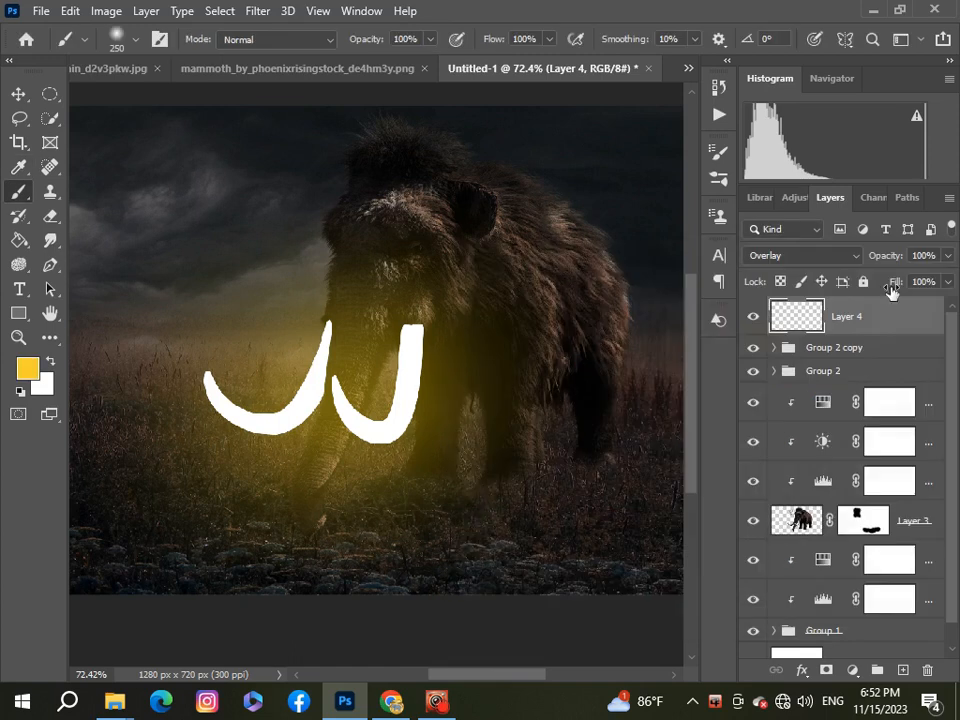
# - Lower the brush opacity to 25% and paint soft yellow light on the foreground plants beneath the tusks
pyautogui.click(343, 583)
pyautogui.scroll(-3, 360, 576)
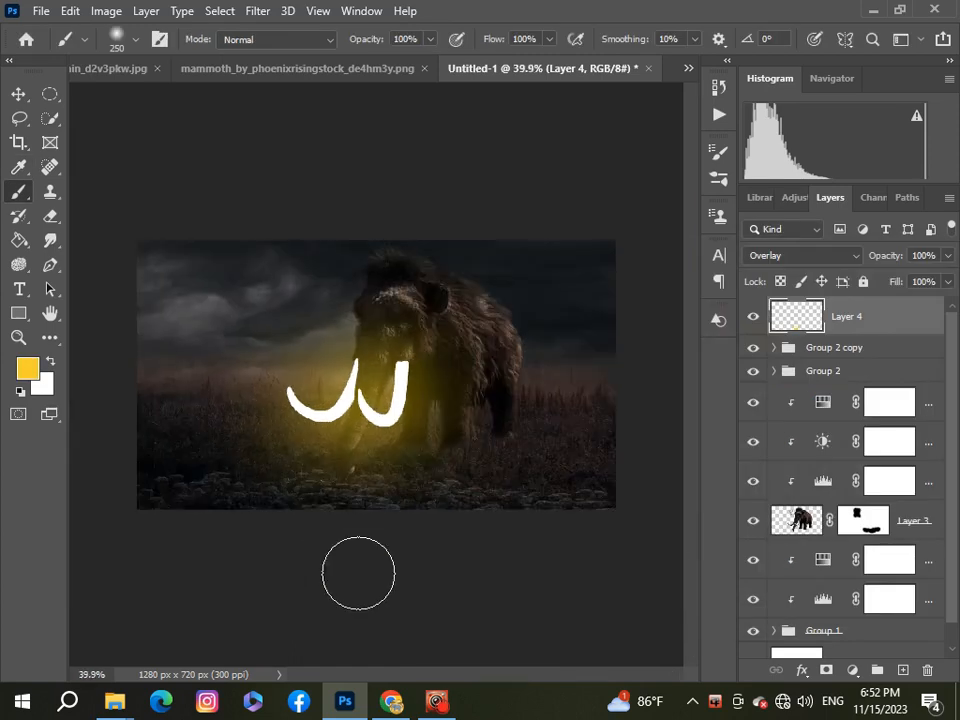
pyautogui.click(432, 40)
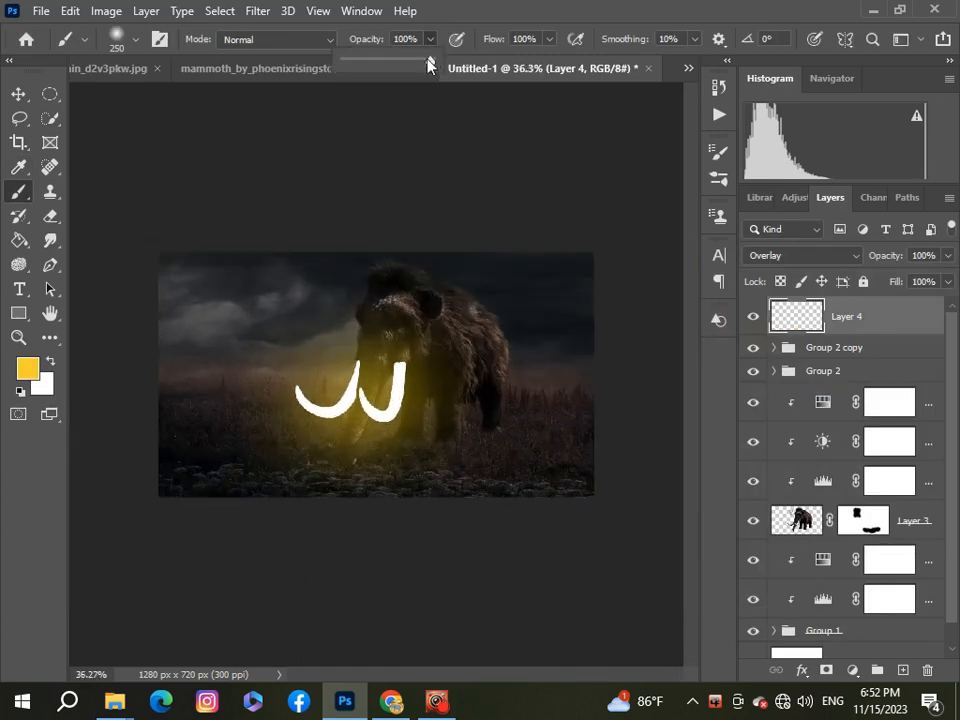
pyautogui.moveTo(429, 64); pyautogui.dragTo(362, 82)
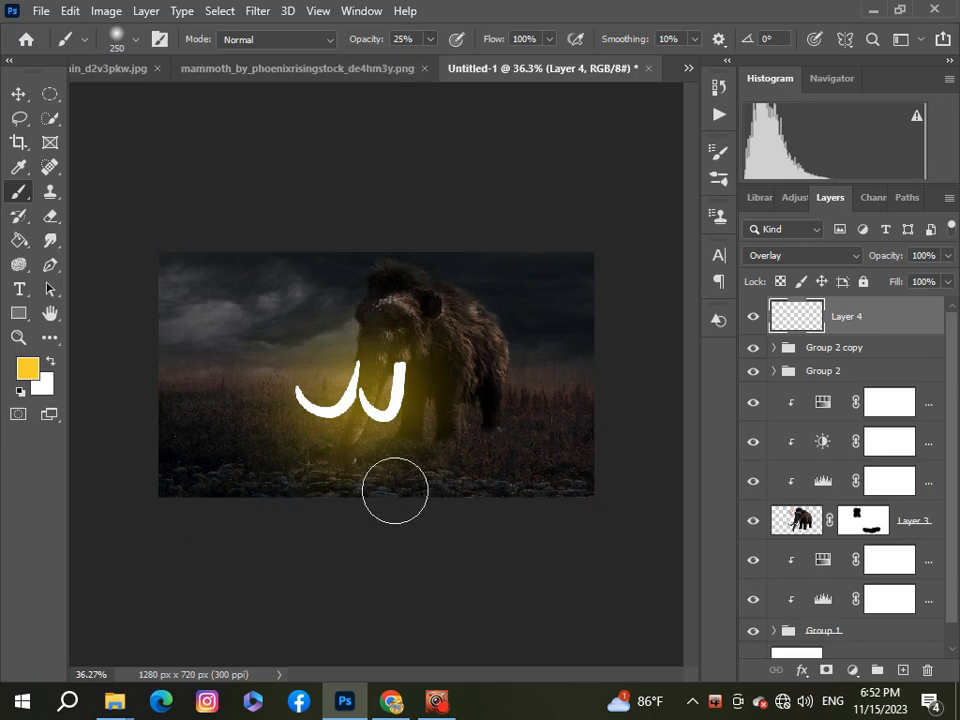
pyautogui.scroll(-2, 449, 535)
pyautogui.scroll(6, 480, 520)
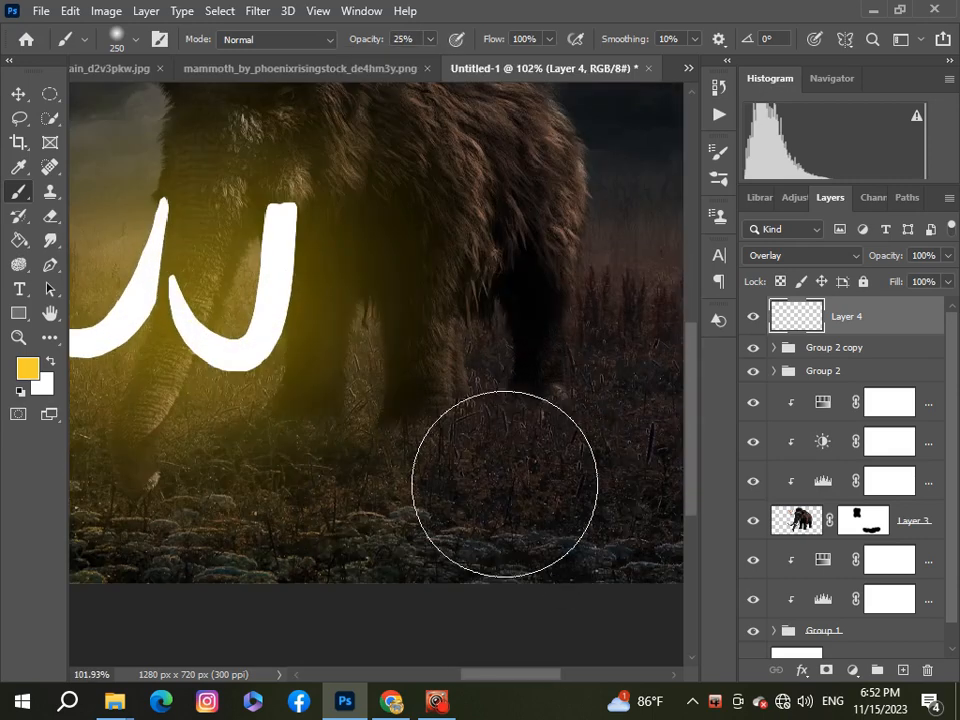
# - Reduce the brush to size 125 at 11% opacity and paint faint yellow light on the grass around the mammoth's feet
pyautogui.press('[')
pyautogui.press('[')
pyautogui.press('[')
pyautogui.press('[')
pyautogui.press('2')
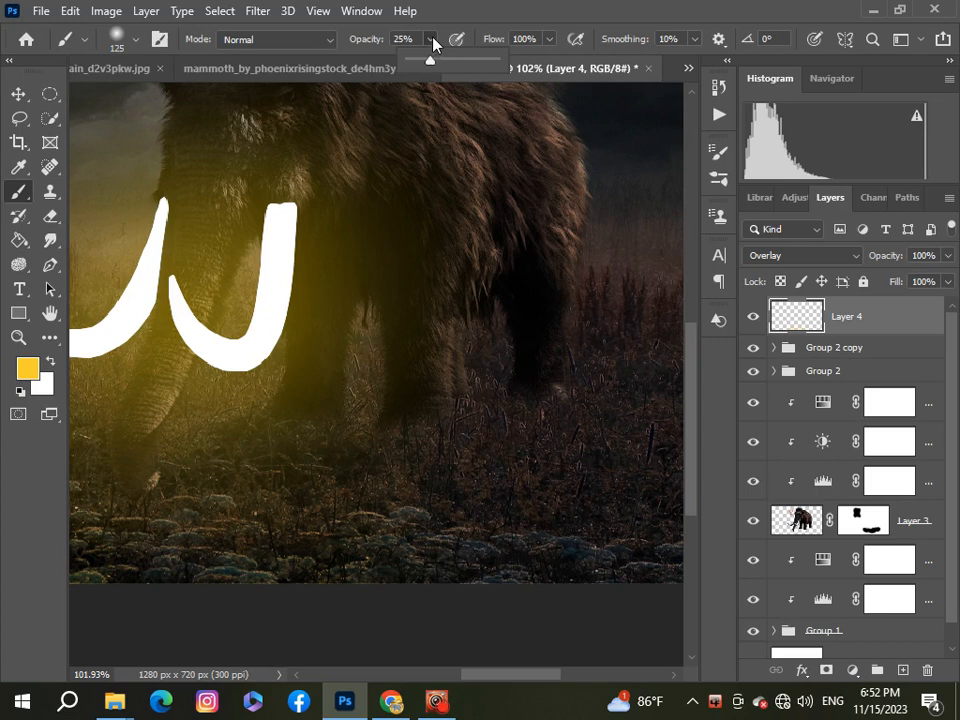
pyautogui.click(432, 40)
pyautogui.moveTo(429, 62); pyautogui.dragTo(417, 68)
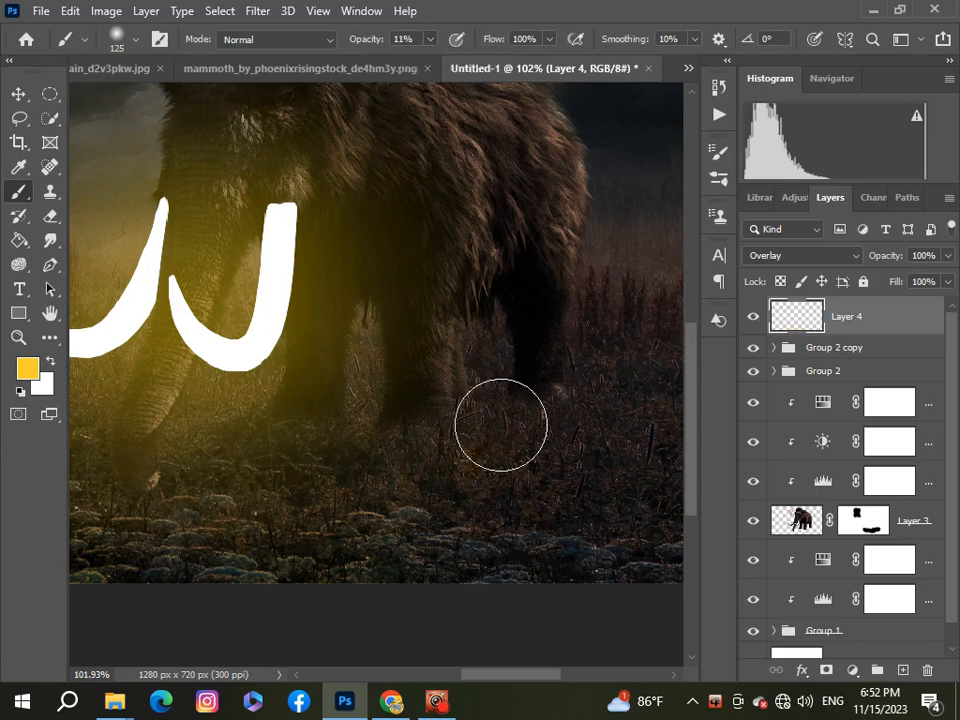
pyautogui.scroll(-2, 510, 497)
pyautogui.scroll(-1, 437, 501)
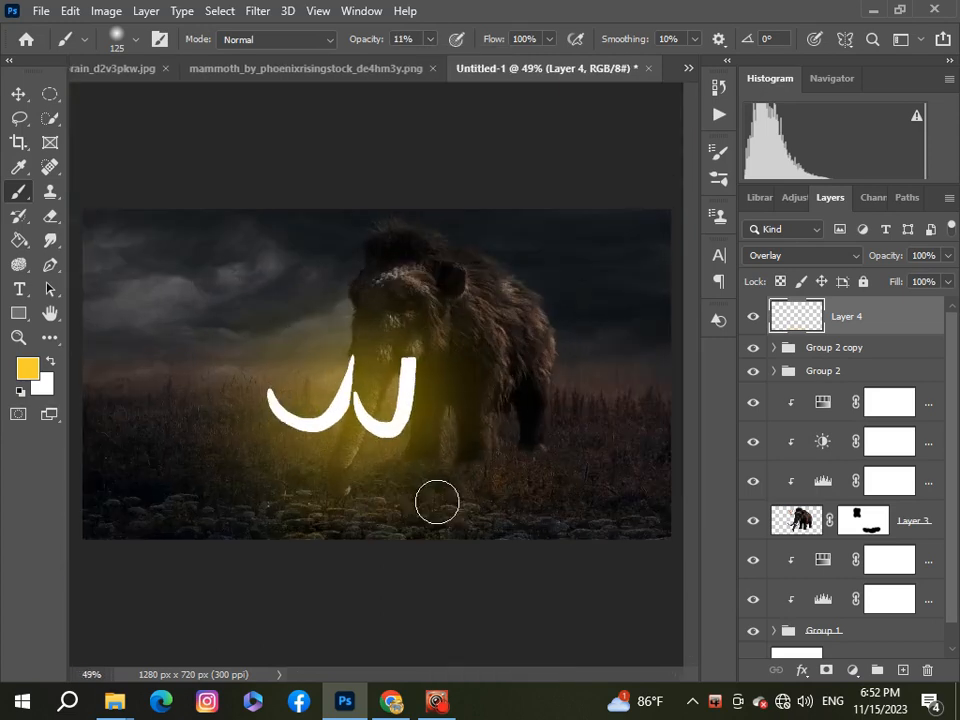
# - Paint faint yellow light over the grass and plants in front of the mammoth, below the farther tusk
pyautogui.scroll(-1, 231, 459)
pyautogui.scroll(4, 261, 491)
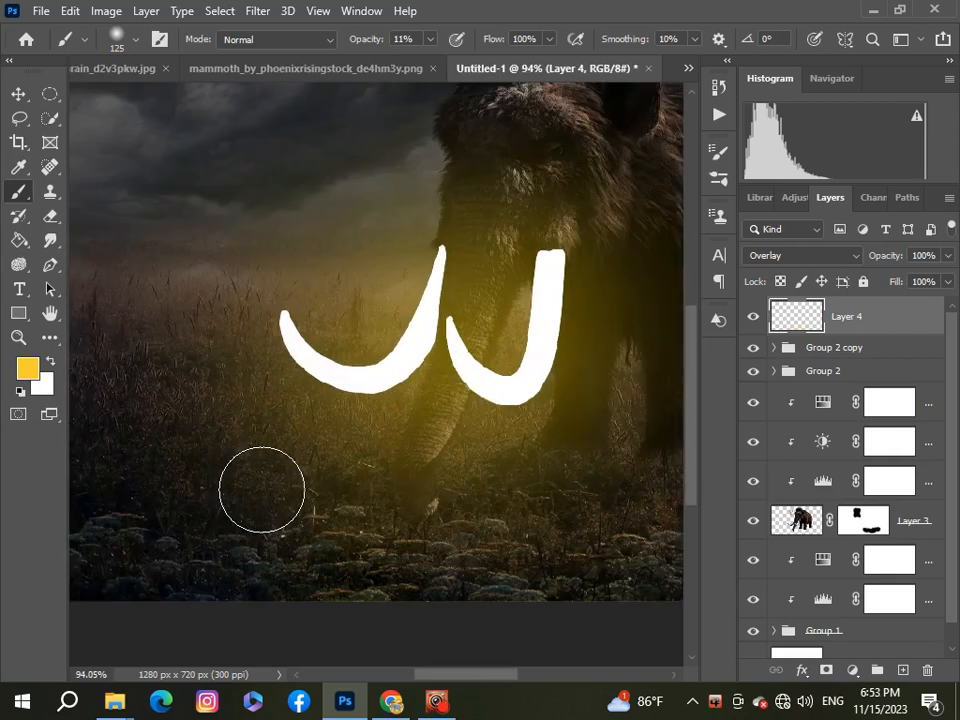
pyautogui.scroll(-2, 249, 486)
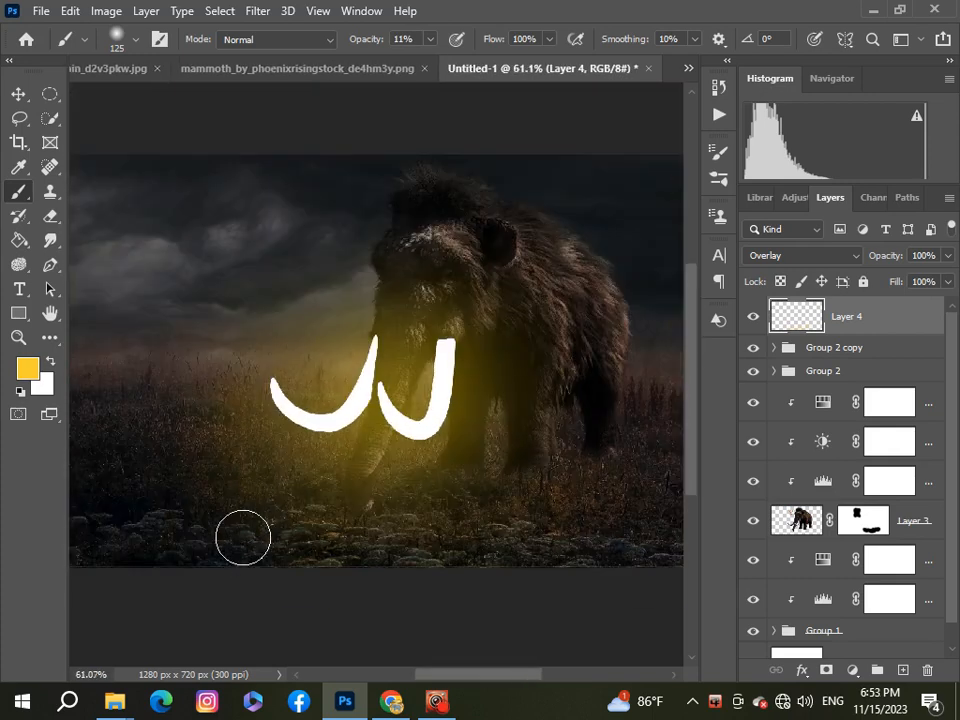
pyautogui.scroll(-3, 320, 566)
pyautogui.scroll(2, 354, 551)
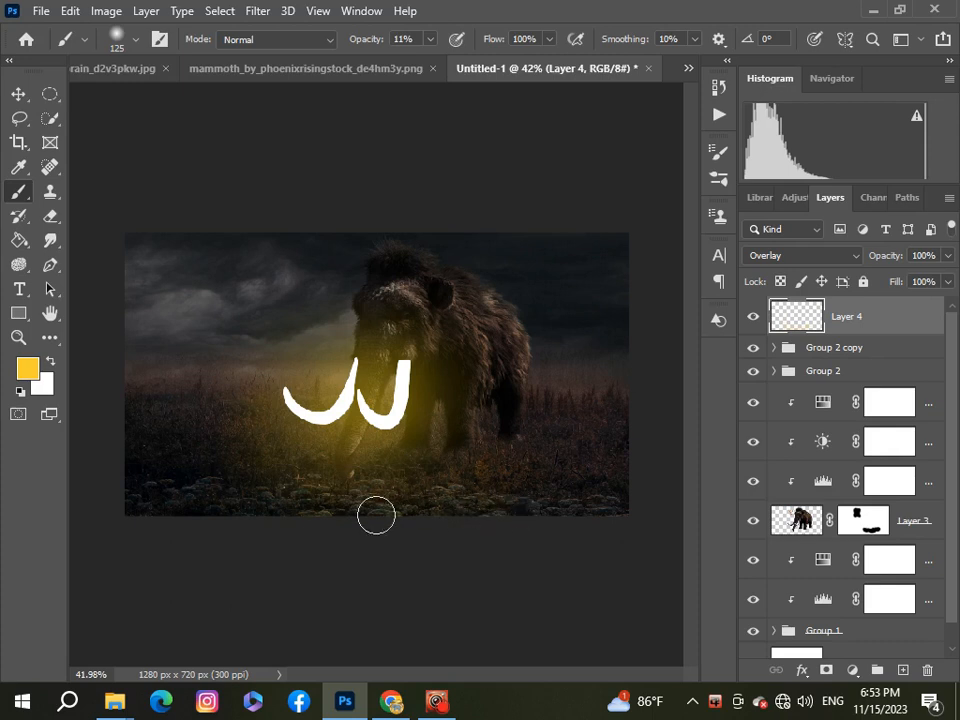
# - Paint faint yellow light over the fur of the mammoth's face, shoulder and flank
pyautogui.scroll(3, 392, 343)
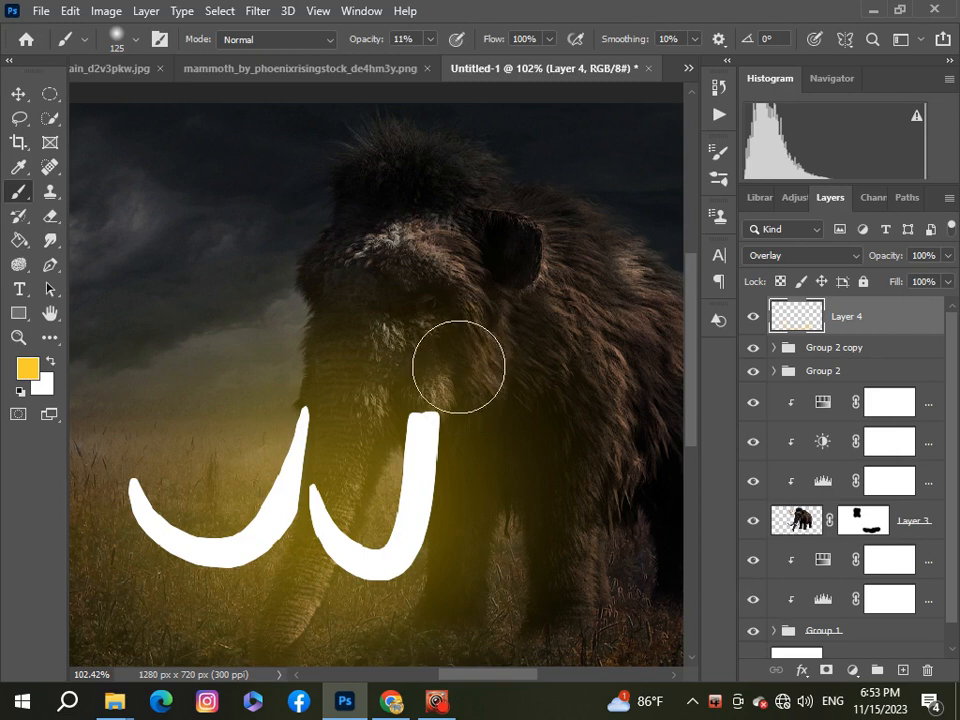
pyautogui.scroll(-3, 397, 305)
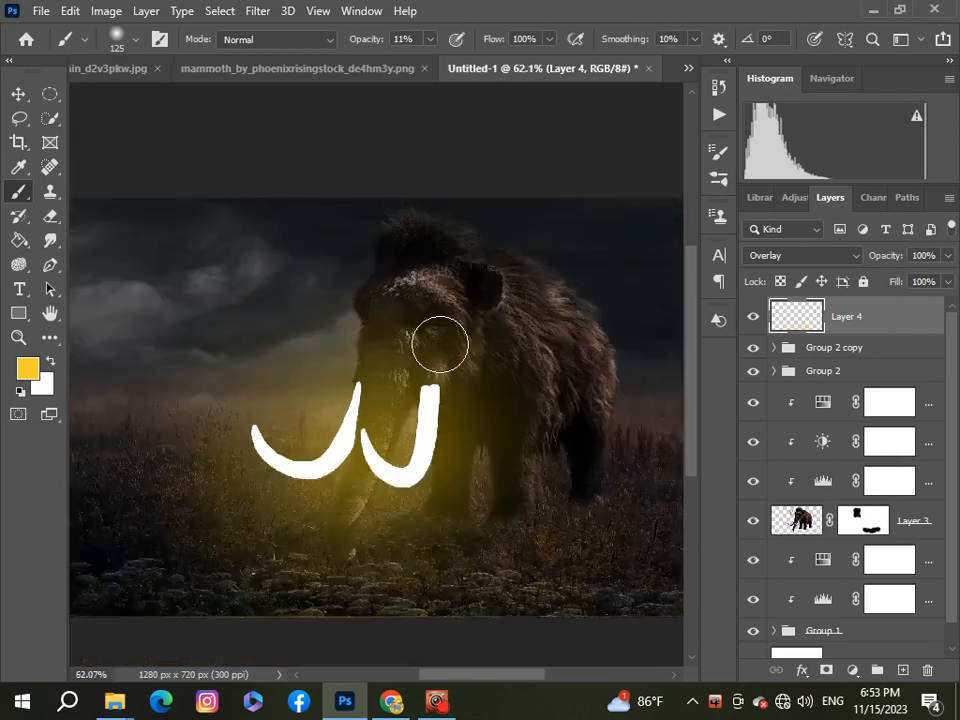
pyautogui.scroll(3, 454, 369)
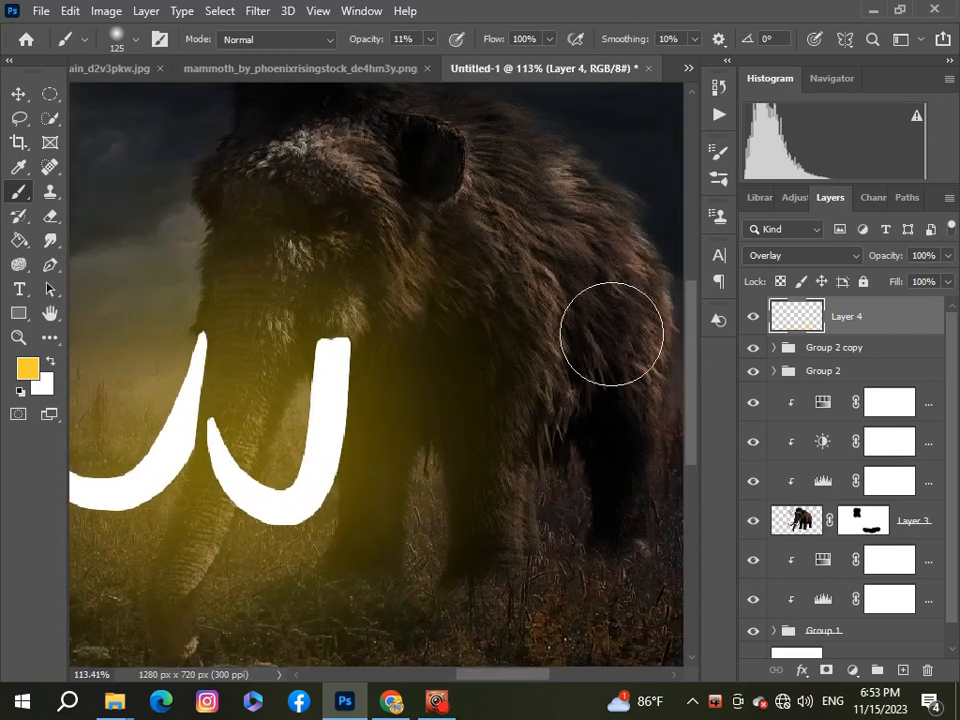
pyautogui.scroll(2, 688, 354)
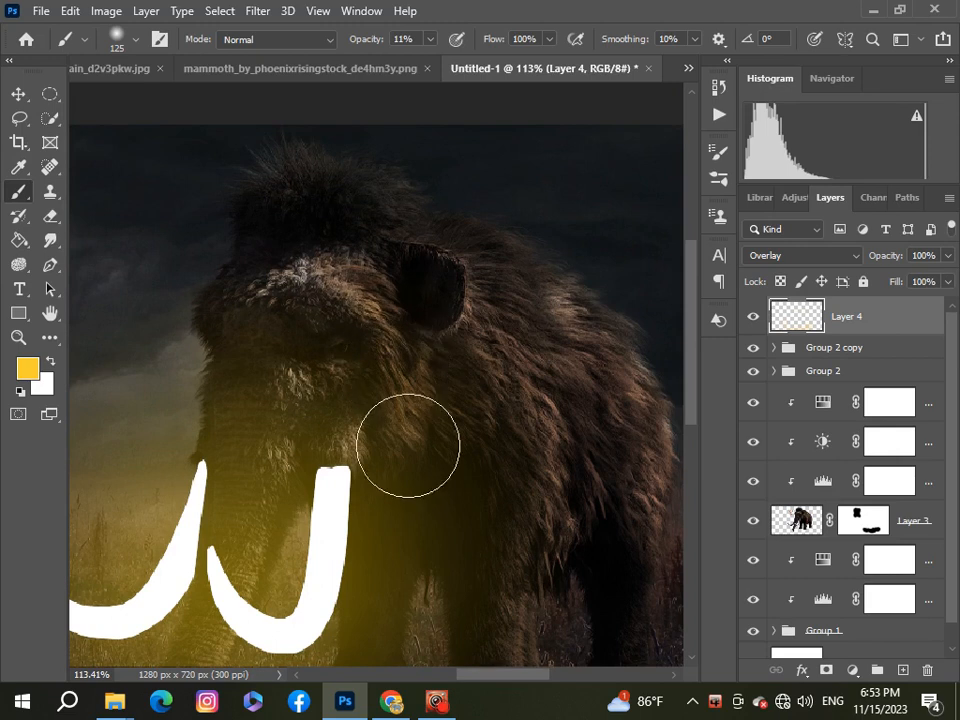
pyautogui.scroll(-3, 411, 454)
pyautogui.scroll(1, 429, 414)
pyautogui.scroll(-1, 428, 424)
pyautogui.scroll(-1, 430, 424)
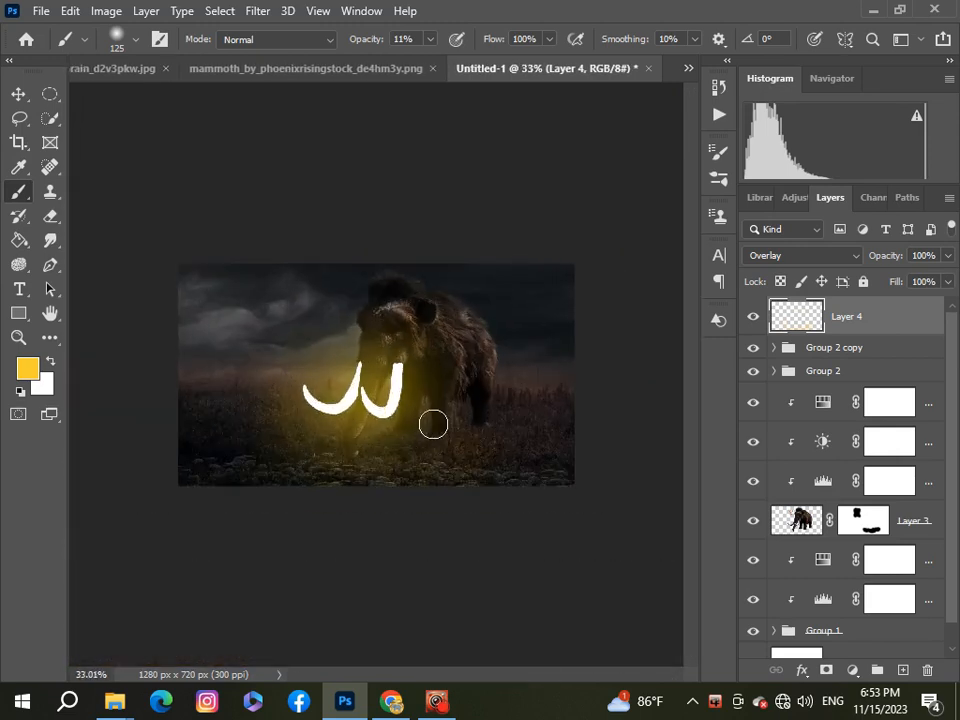
pyautogui.scroll(-2, 375, 330)
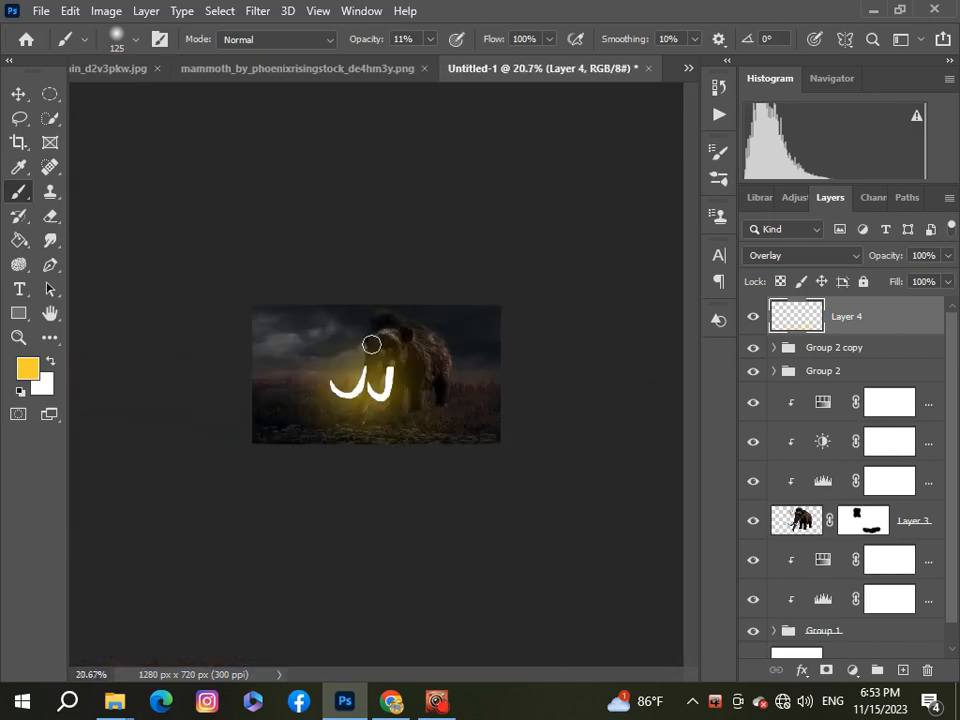
# - Raise the brush opacity to 46% and strengthen the yellow light on the foreground plants below the tusks
pyautogui.scroll(2, 360, 380)
pyautogui.scroll(2, 340, 420)
pyautogui.scroll(-1, 331, 451)
pyautogui.scroll(-1, 331, 451)
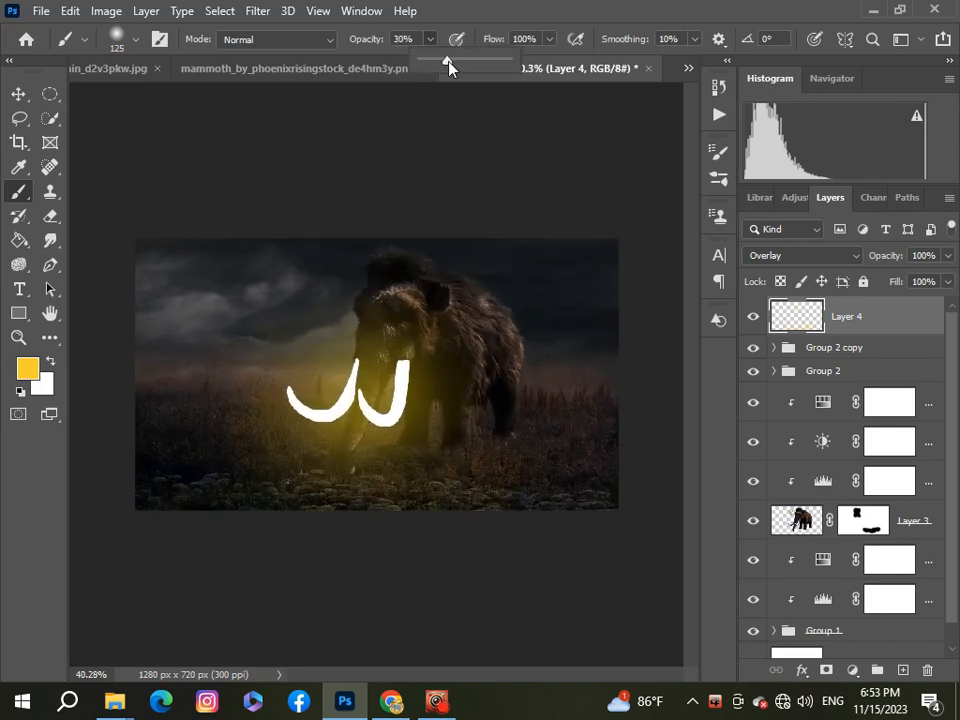
pyautogui.scroll(-3, 354, 549)
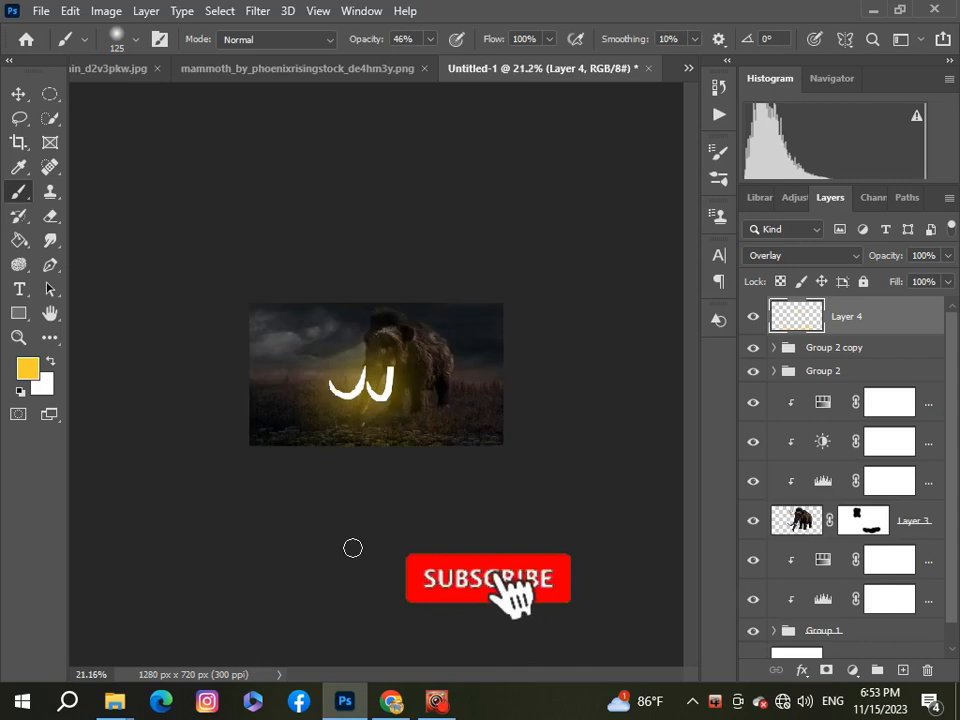
pyautogui.scroll(2, 352, 540)
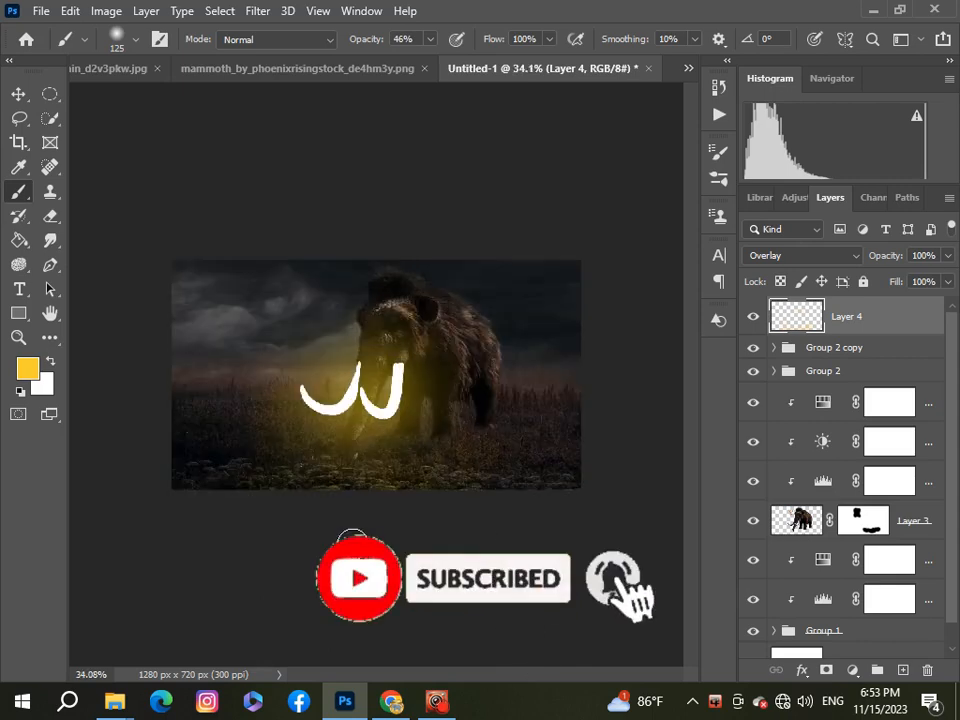
pyautogui.scroll(4, 353, 535)
pyautogui.scroll(-4, 354, 530)
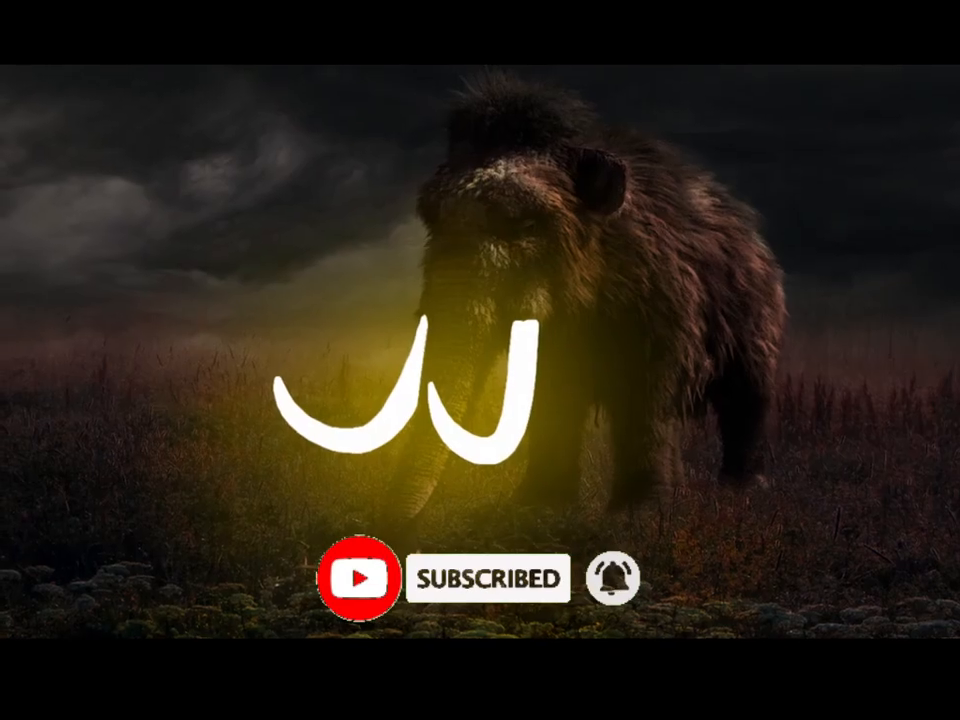